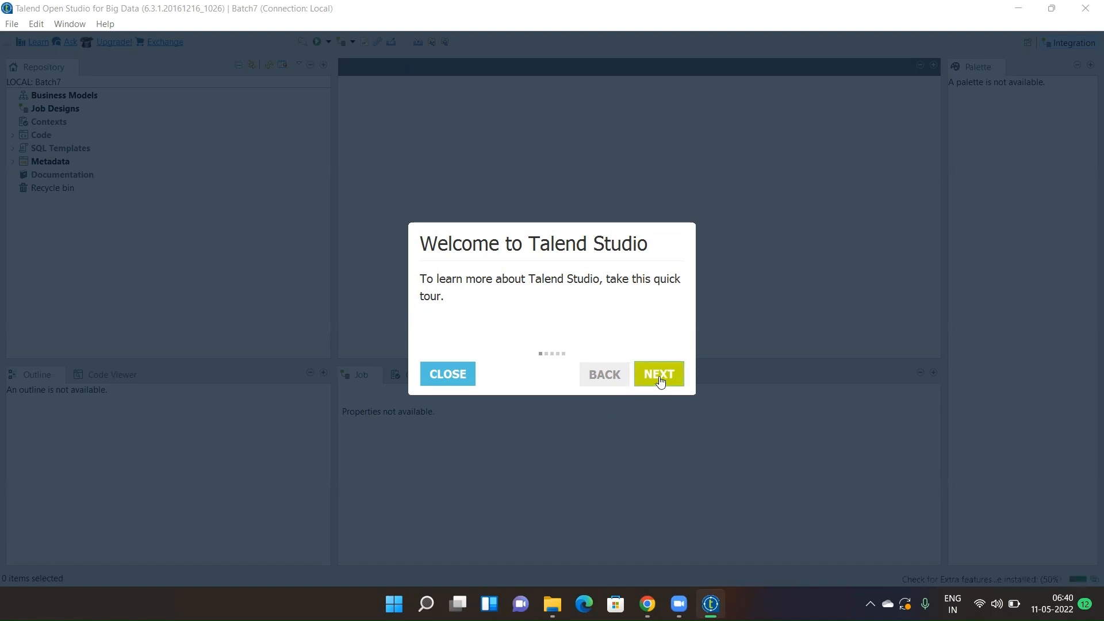
- Step through the welcome tour, expanding Job Designs to reveal the OnBoardingDemoJob, then close it
{"action": "left_click", "coordinate": [659, 376]}
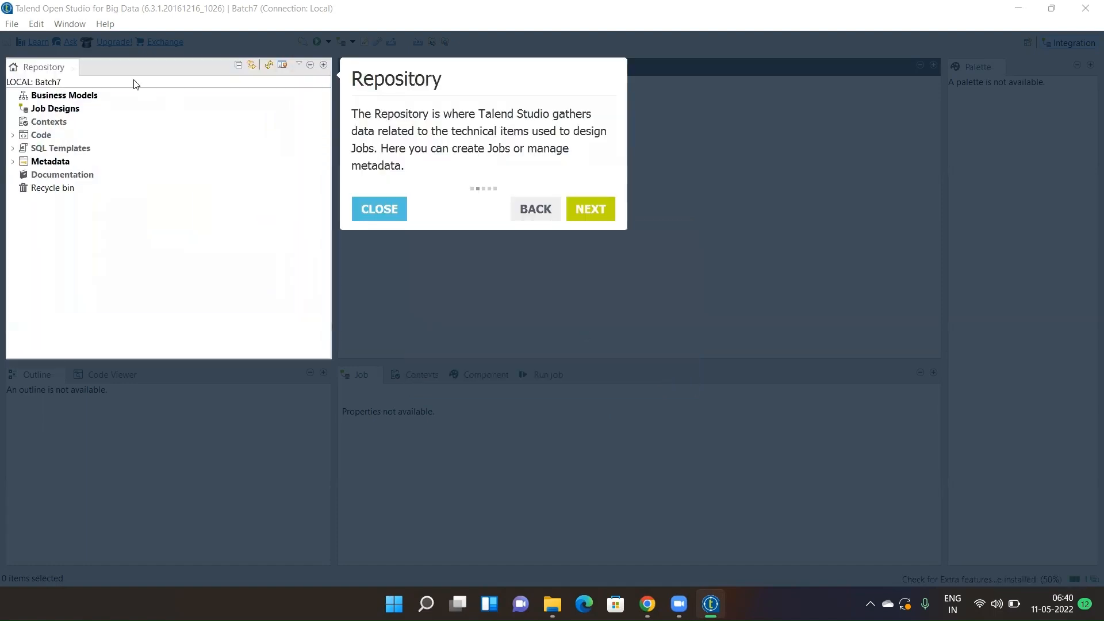
{"action": "left_click", "coordinate": [13, 108]}
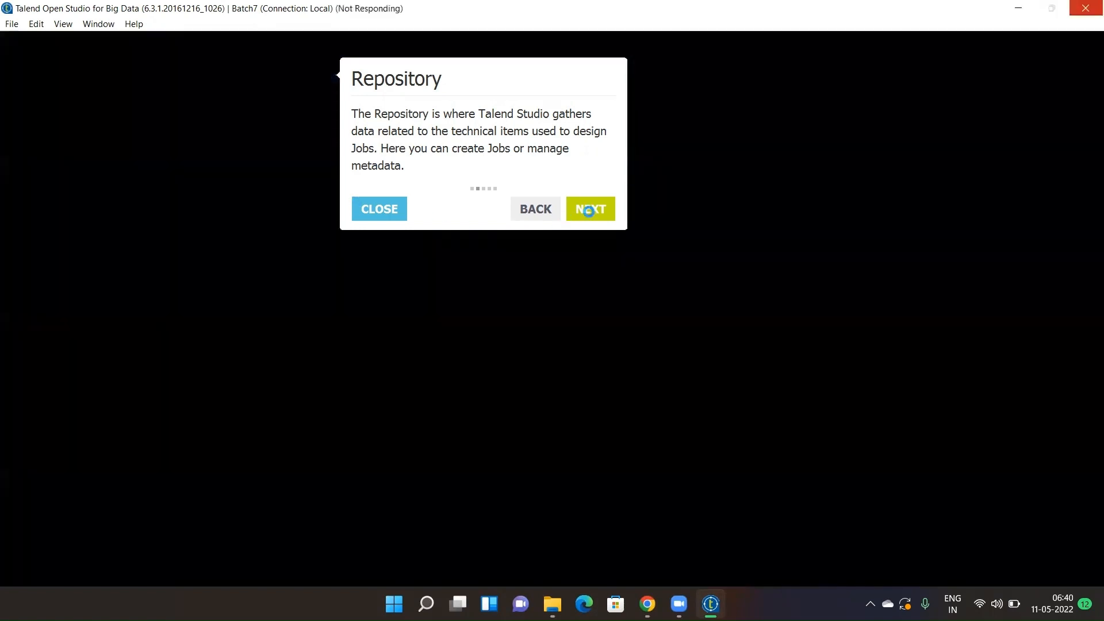
{"action": "left_click", "coordinate": [588, 211]}
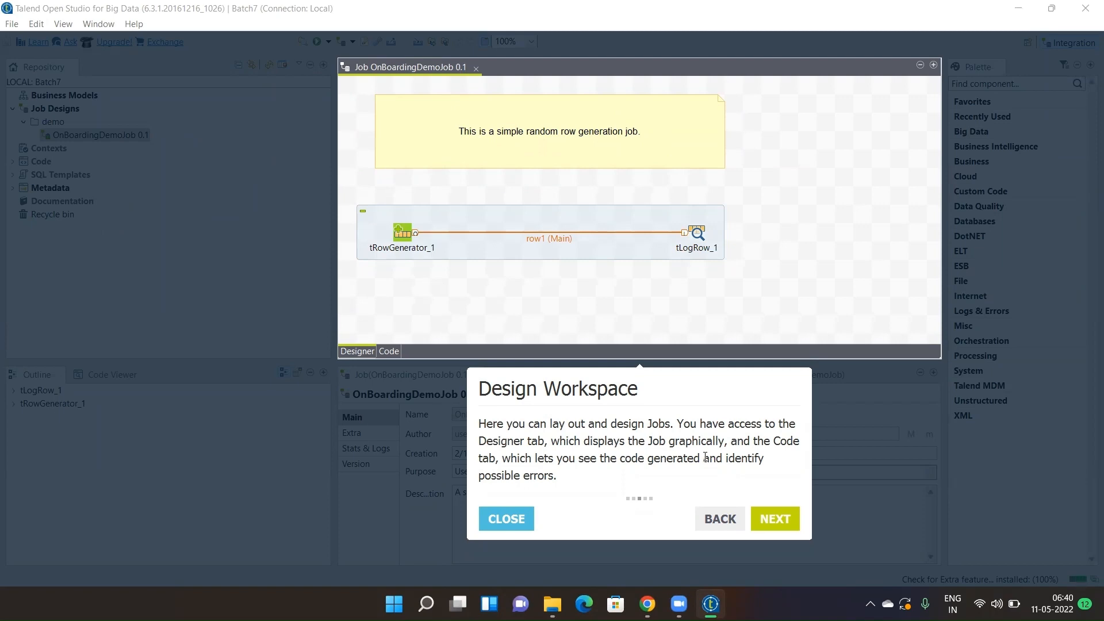
{"action": "left_click", "coordinate": [767, 519]}
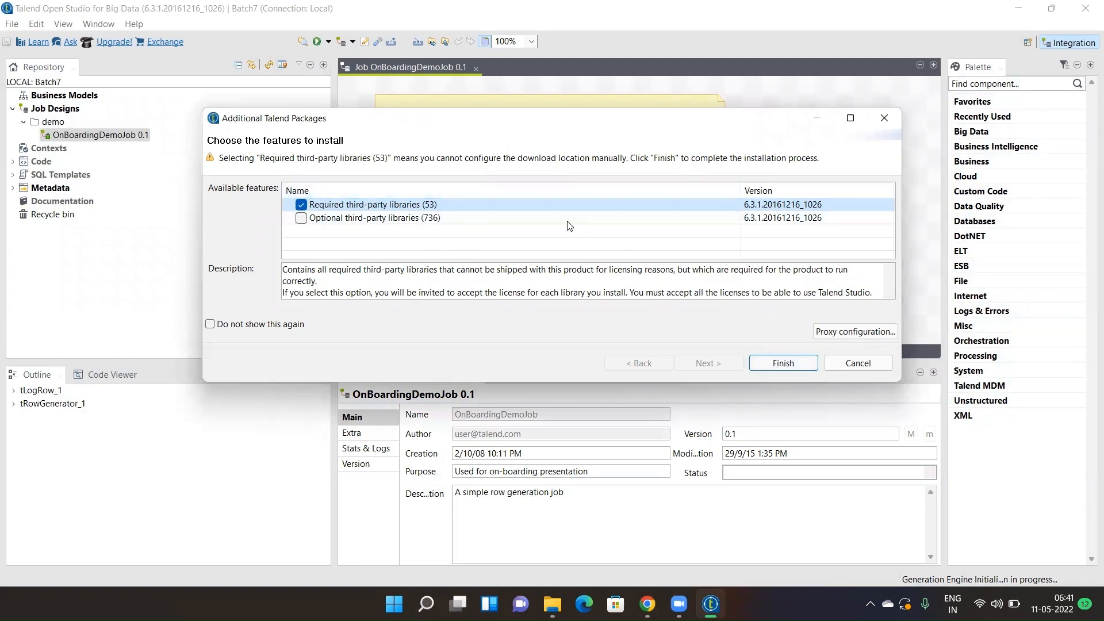
- Install the 53 required third-party libraries and accept all their licences
{"action": "left_click", "coordinate": [767, 364]}
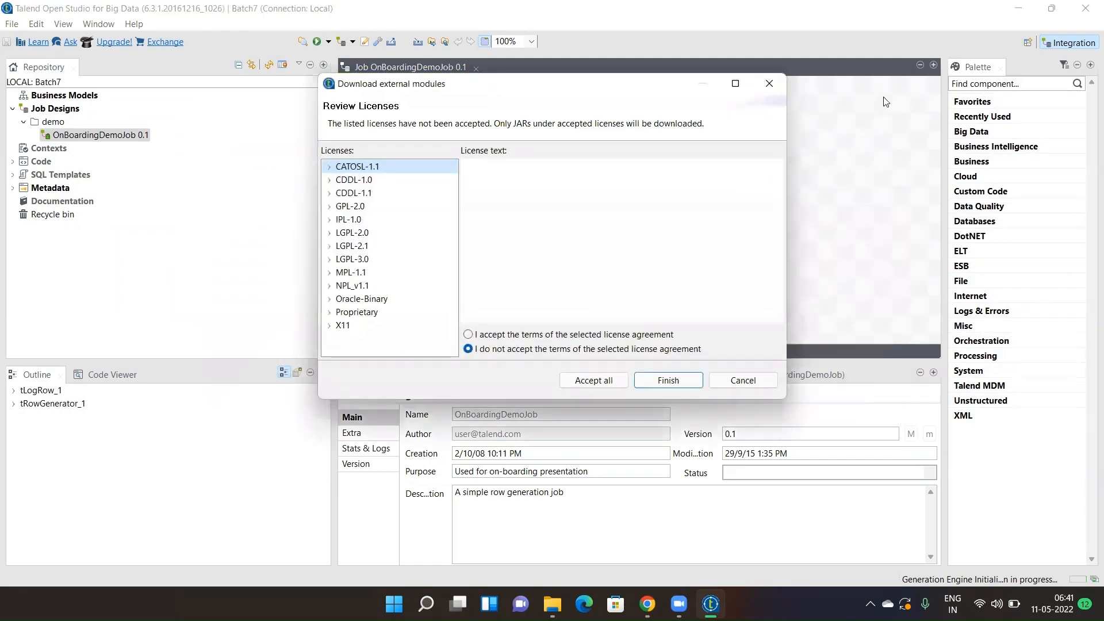
{"action": "left_click", "coordinate": [503, 336]}
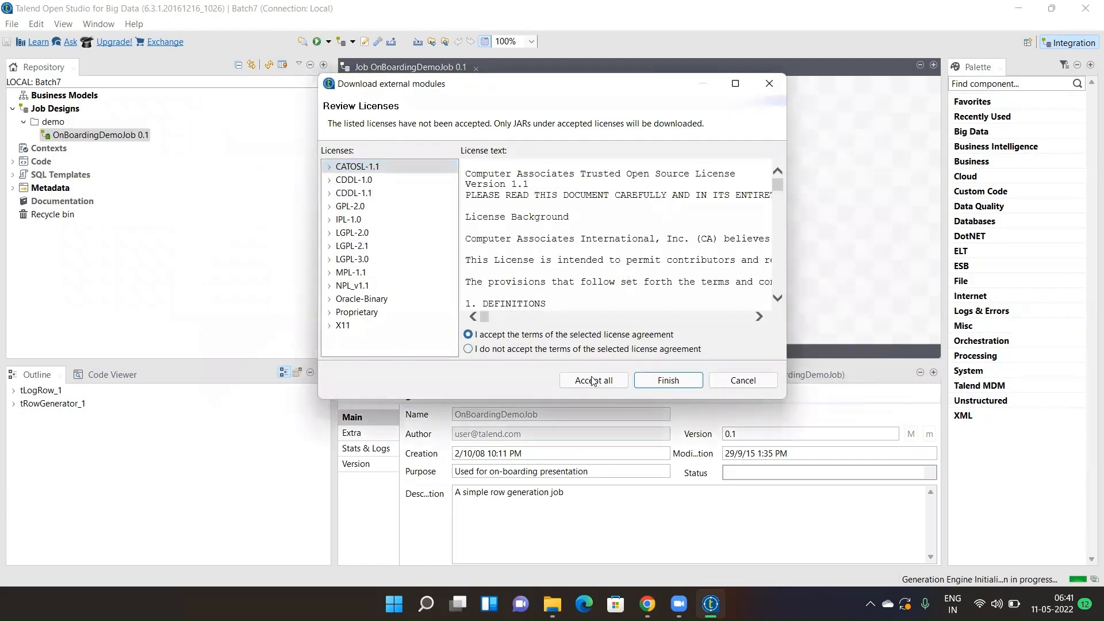
{"action": "left_click", "coordinate": [592, 380]}
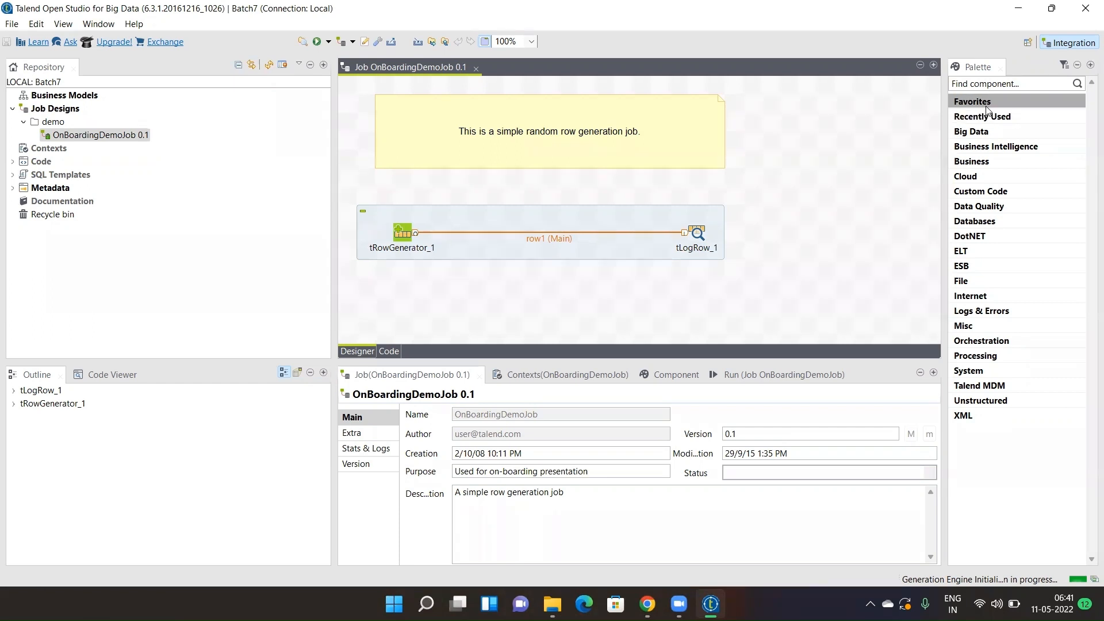
- Search the Palette for 'input' and browse the File > Input components
{"action": "left_click", "coordinate": [985, 83]}
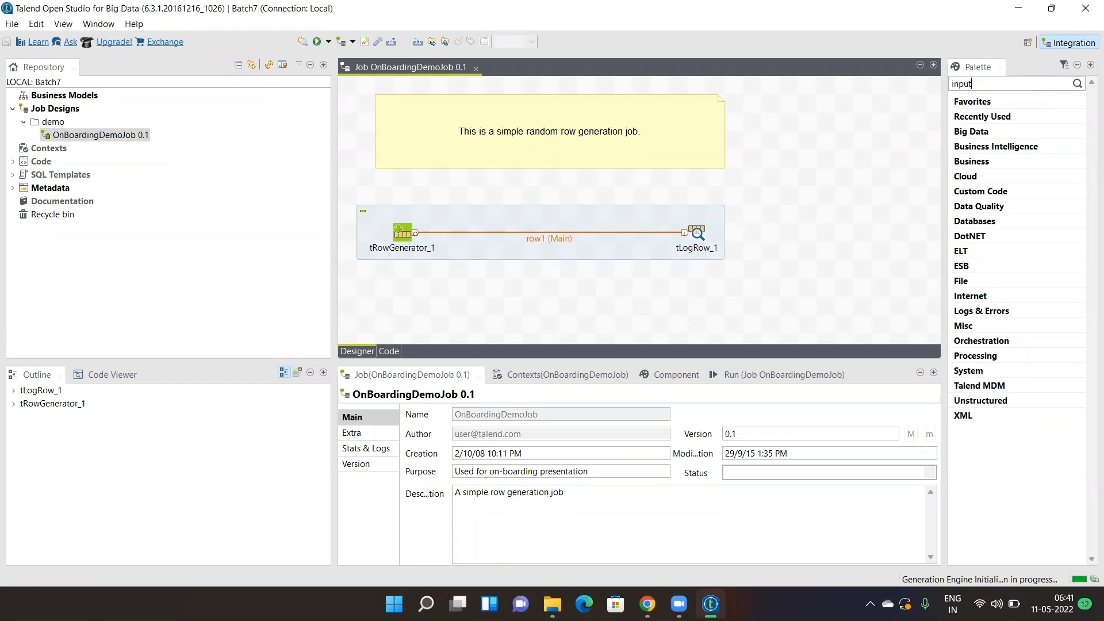
{"action": "key", "text": "Return"}
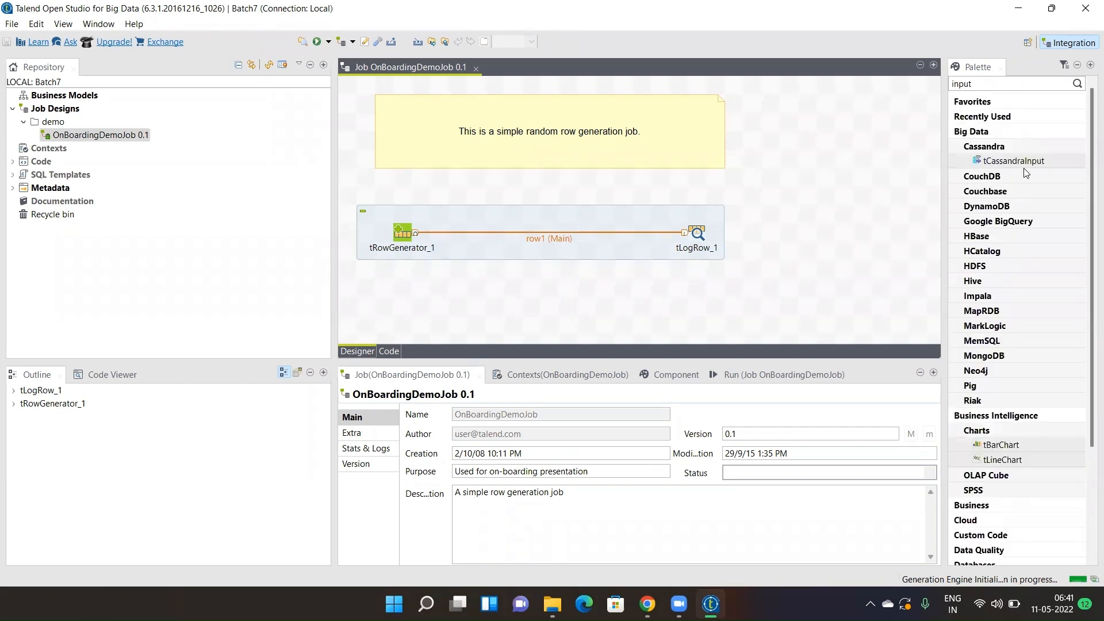
{"action": "left_click_drag", "start_coordinate": [1089, 194], "coordinate": [1088, 307]}
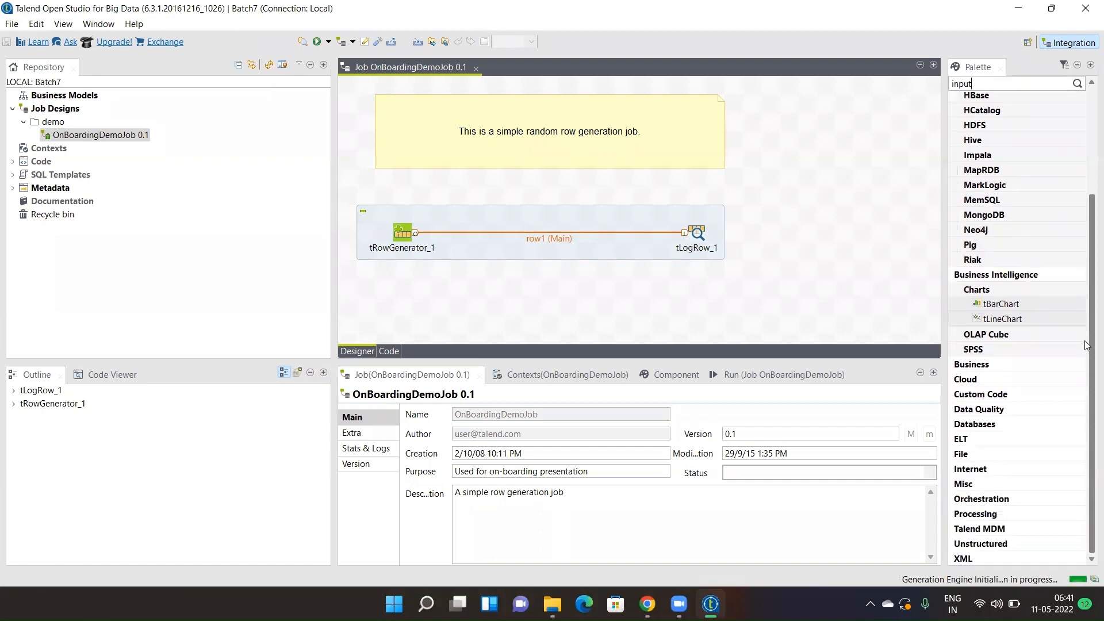
{"action": "left_click", "coordinate": [1001, 453]}
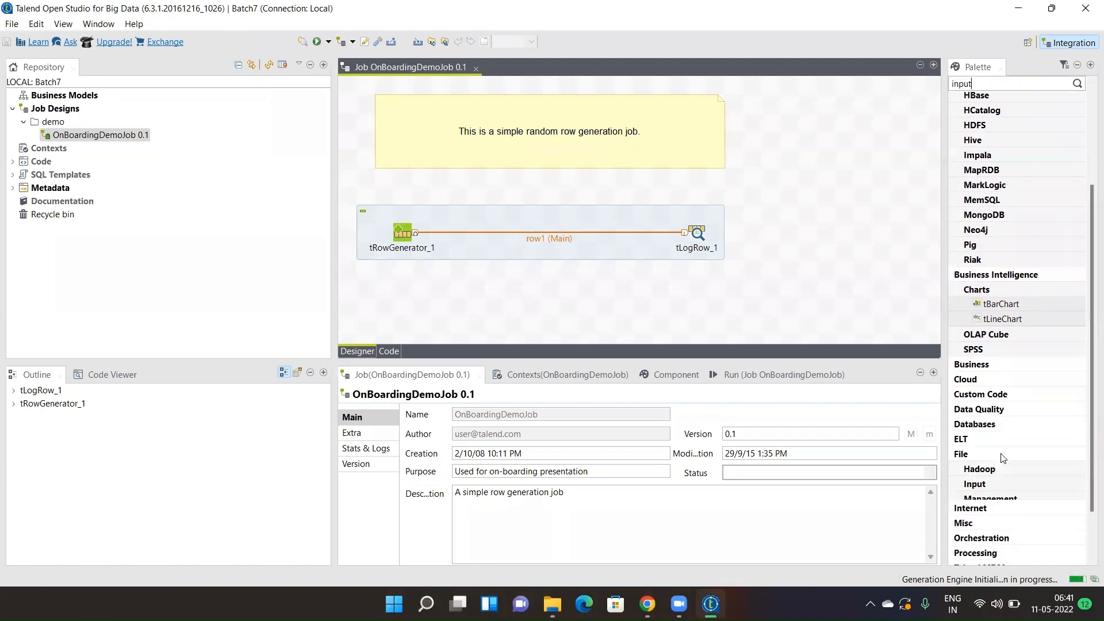
{"action": "left_click", "coordinate": [1019, 486]}
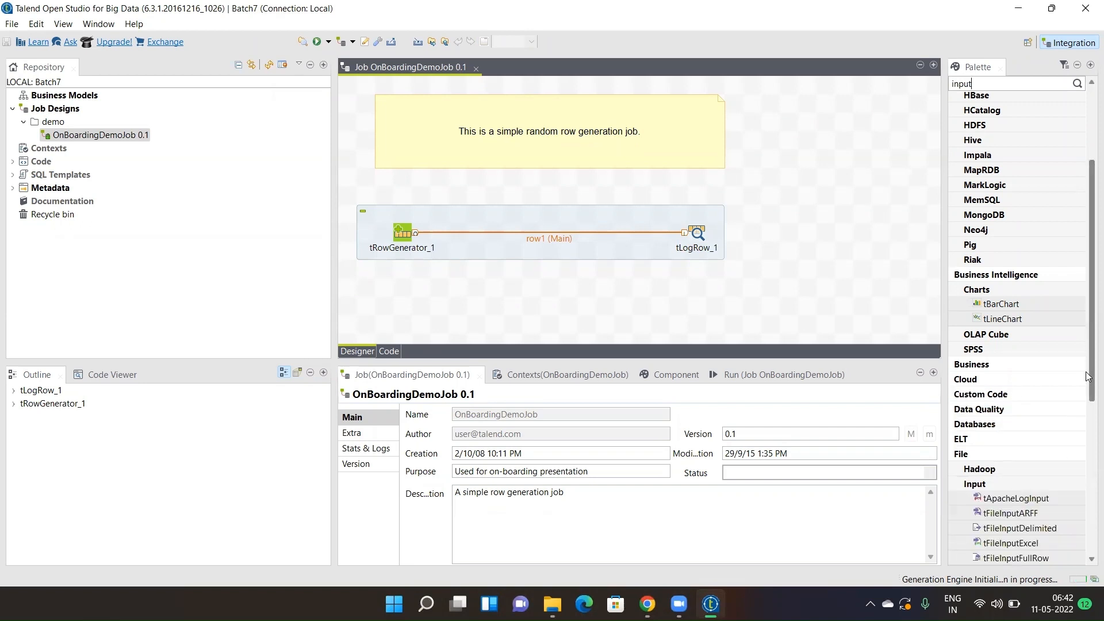
{"action": "scroll", "coordinate": [1086, 376], "scroll_direction": "down", "scroll_amount": 5}
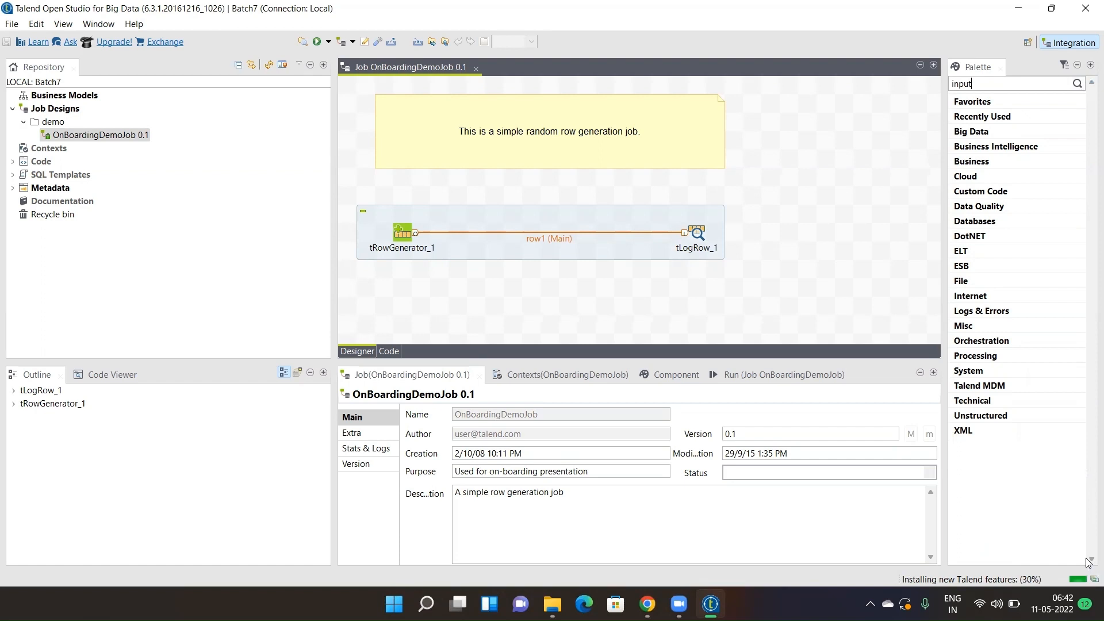
{"action": "left_click", "coordinate": [974, 281]}
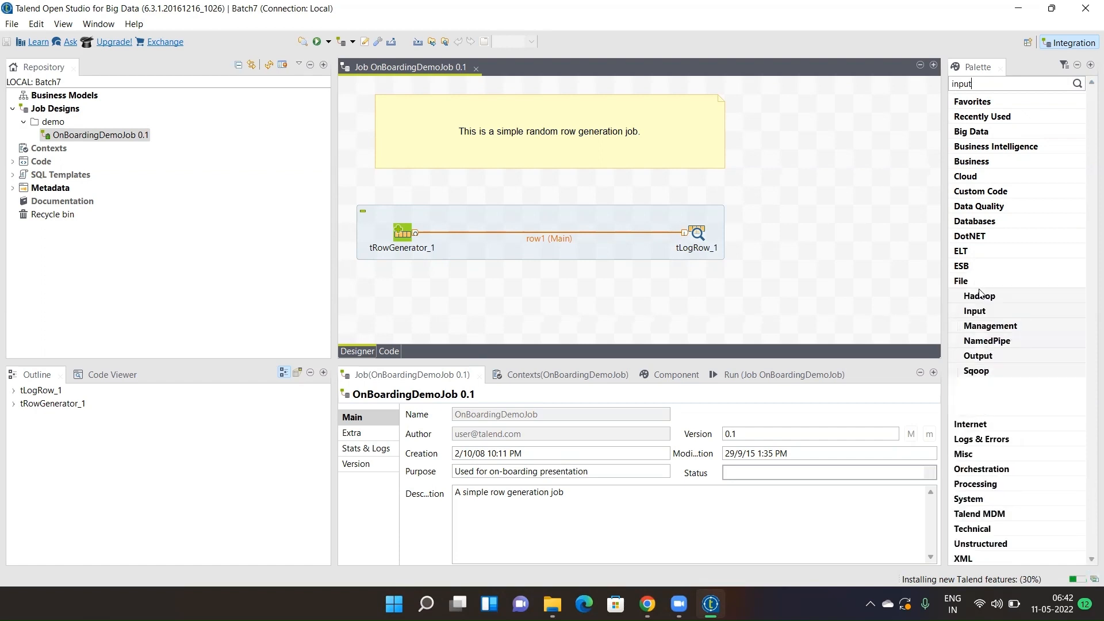
{"action": "left_click", "coordinate": [982, 310]}
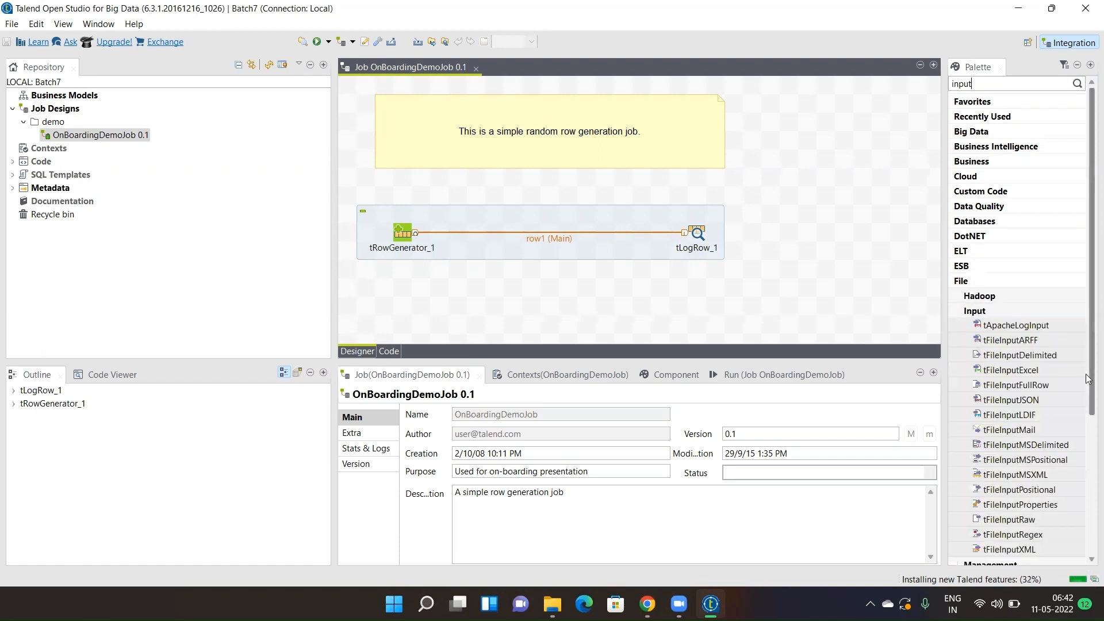
{"action": "left_click_drag", "start_coordinate": [1089, 378], "coordinate": [1088, 451]}
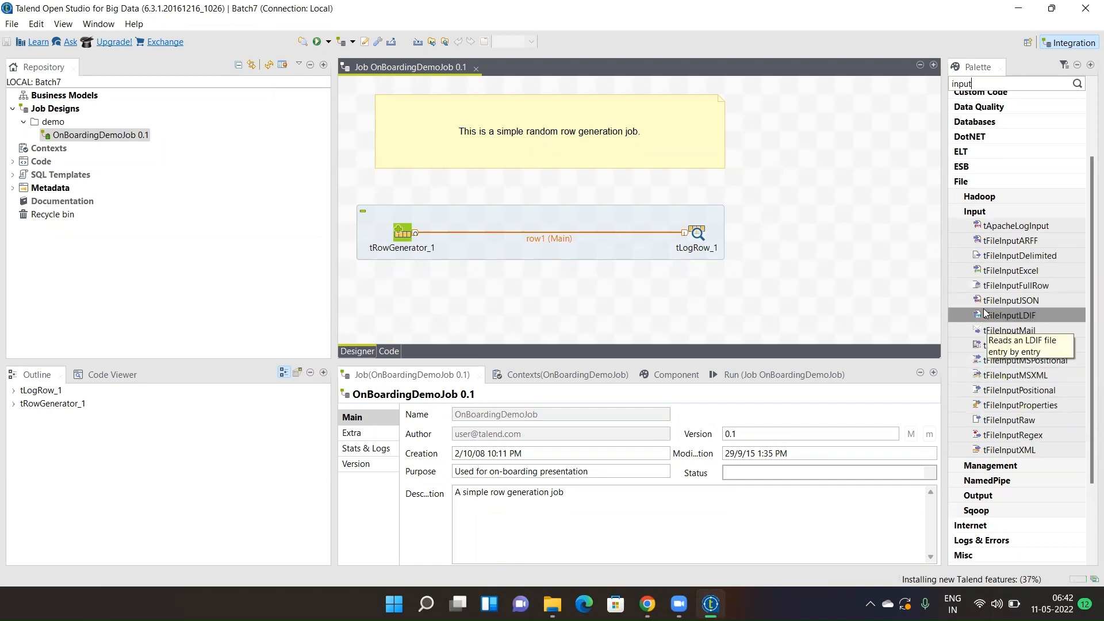
- Replace the Palette search with 'toracle' to list the Oracle components
{"action": "double_click", "coordinate": [955, 85]}
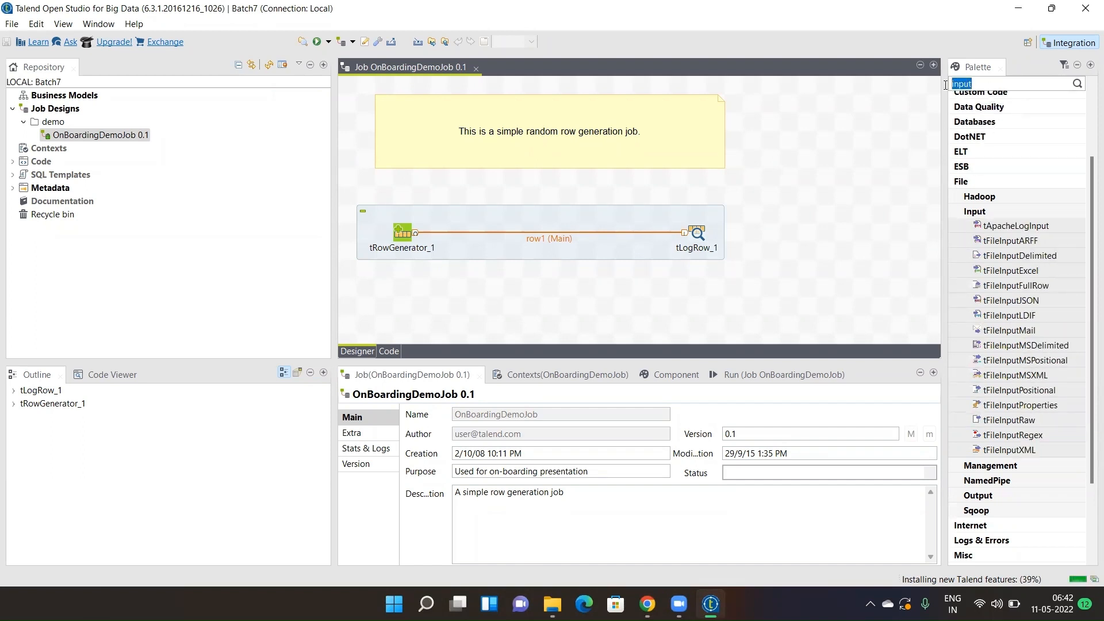
{"action": "type", "text": "toracle"}
{"action": "key", "text": "Return"}
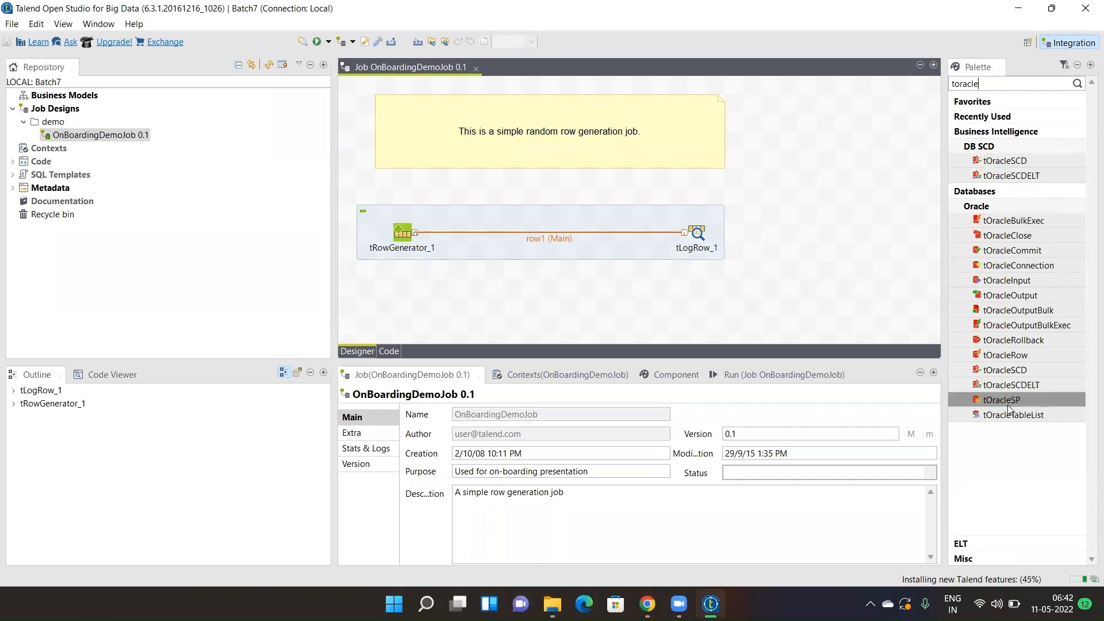
- Inspect tOracleBulkExec and tOracleCommit, then search the Palette for 'tteradata'
{"action": "left_click", "coordinate": [1011, 225]}
{"action": "left_click", "coordinate": [1003, 250]}
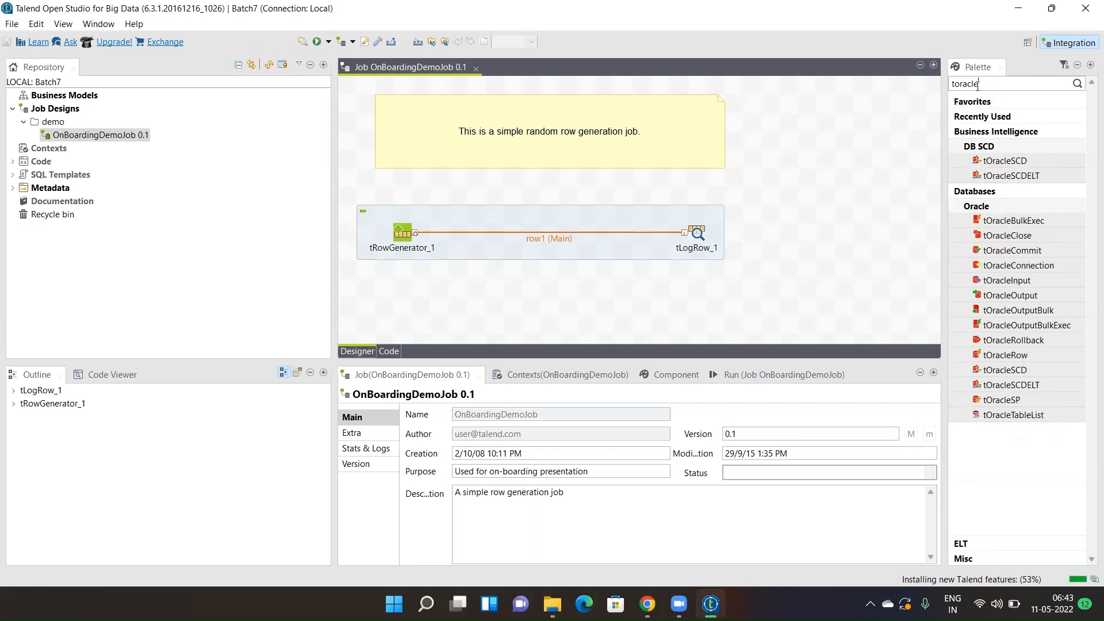
{"action": "left_click_drag", "start_coordinate": [978, 86], "coordinate": [947, 86]}
{"action": "type", "text": "tteradata"}
{"action": "key", "text": "Return"}
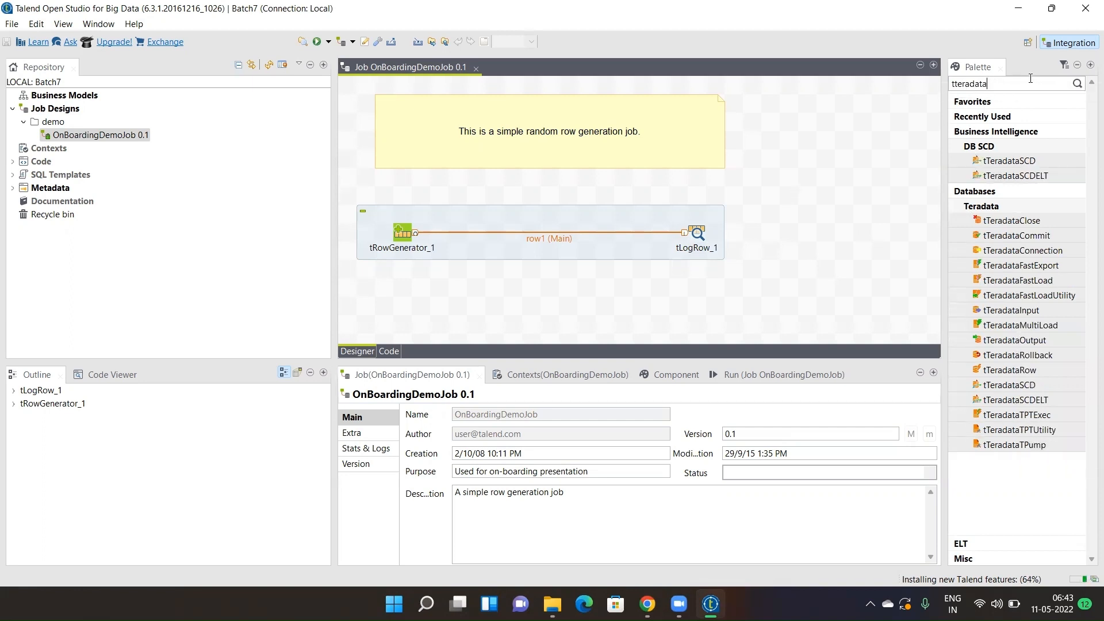
- Return focus to the job canvas and switch to another window
{"action": "left_click_drag", "start_coordinate": [989, 84], "coordinate": [955, 84]}
{"action": "left_click", "coordinate": [836, 194]}
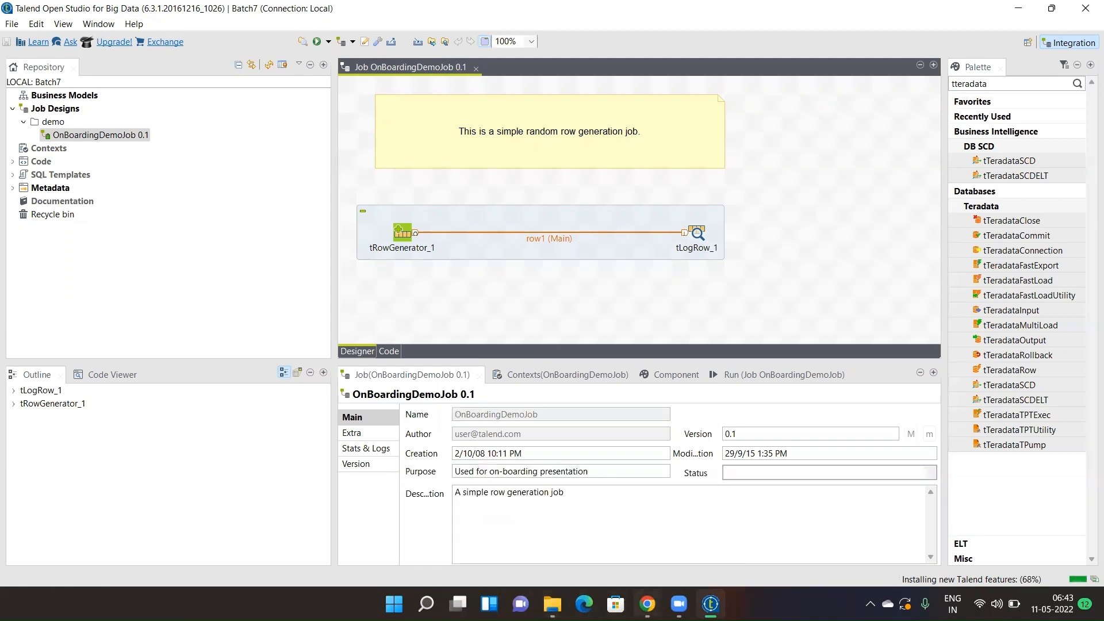
{"action": "left_click", "coordinate": [647, 604]}
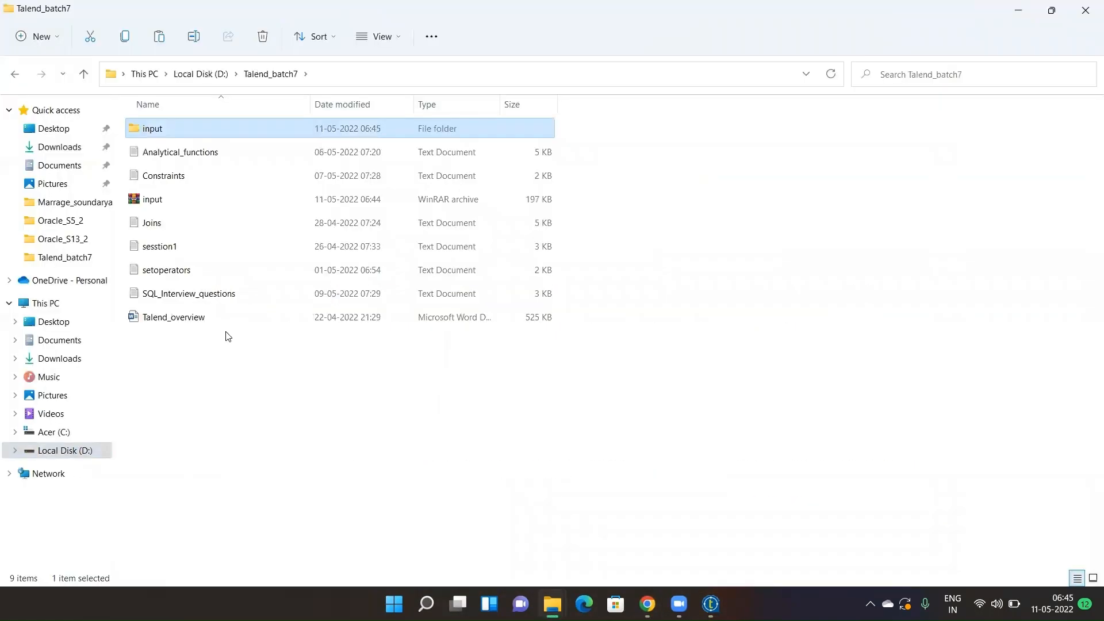
- Open the input folder in D:\Talend_batch7 and open the Accounts file in Excel
{"action": "double_click", "coordinate": [226, 135]}
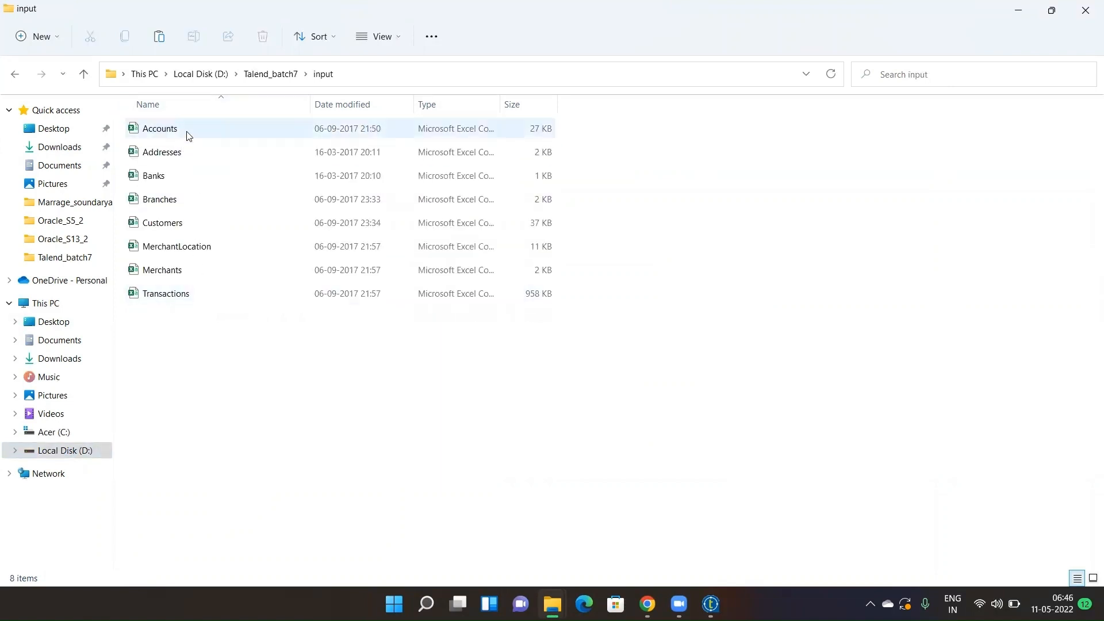
{"action": "double_click", "coordinate": [189, 129]}
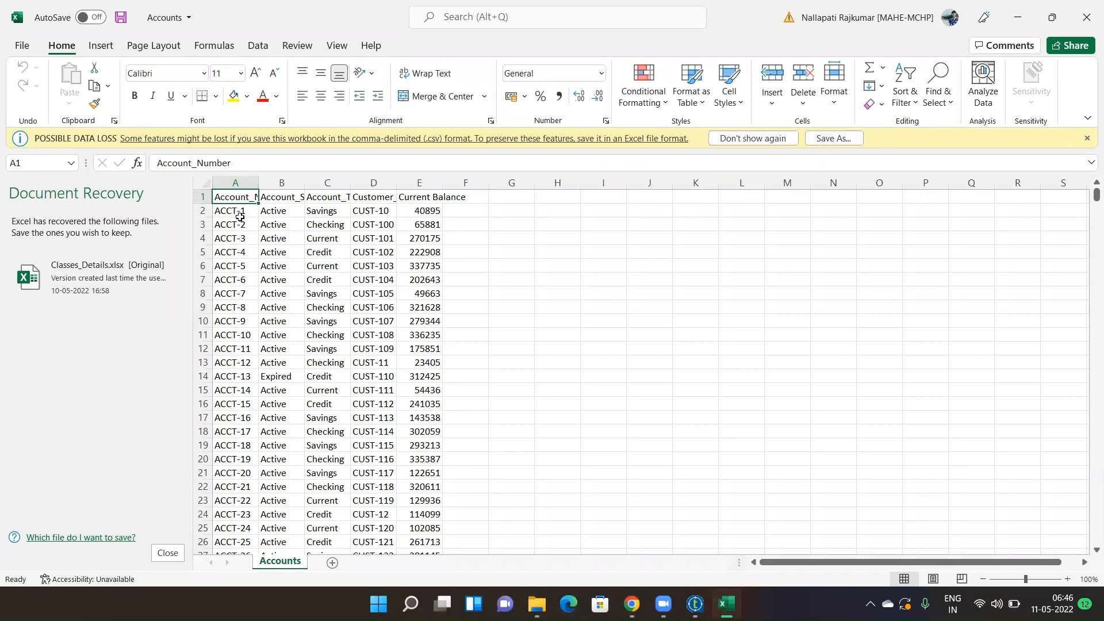
- Auto-fit columns A–E so Account_Number through Current Balance headers are fully readable
{"action": "double_click", "coordinate": [256, 182]}
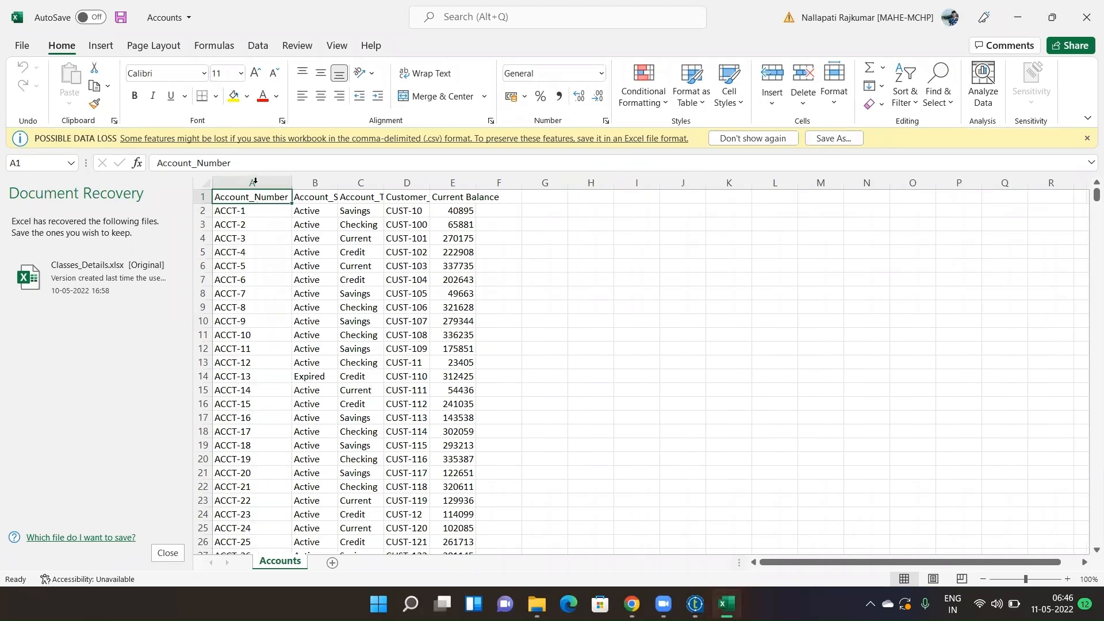
{"action": "double_click", "coordinate": [337, 182]}
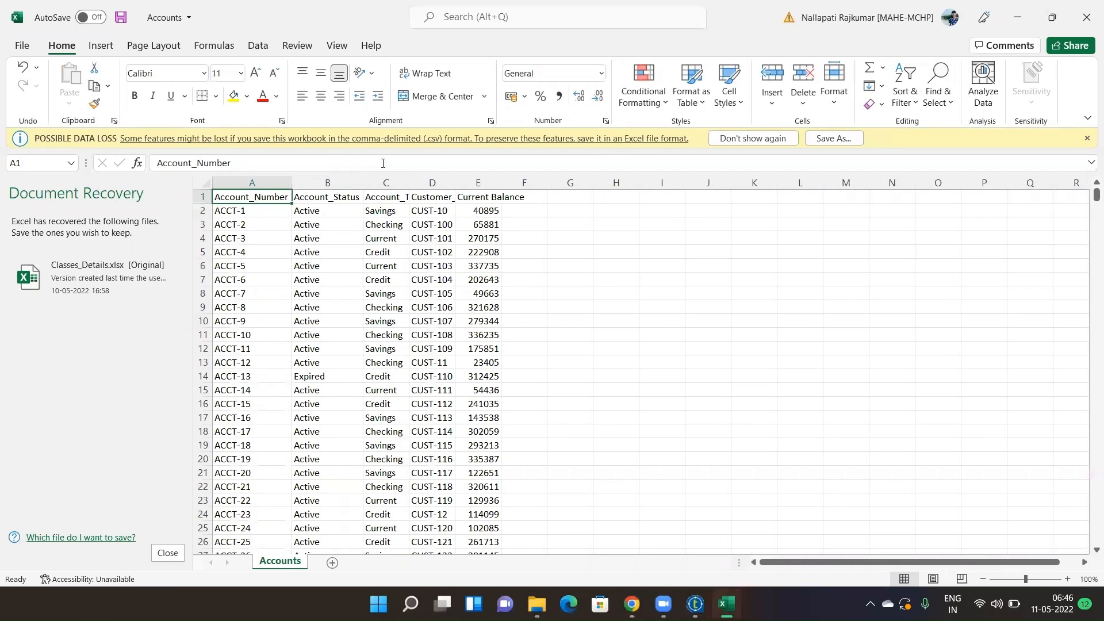
{"action": "double_click", "coordinate": [409, 183]}
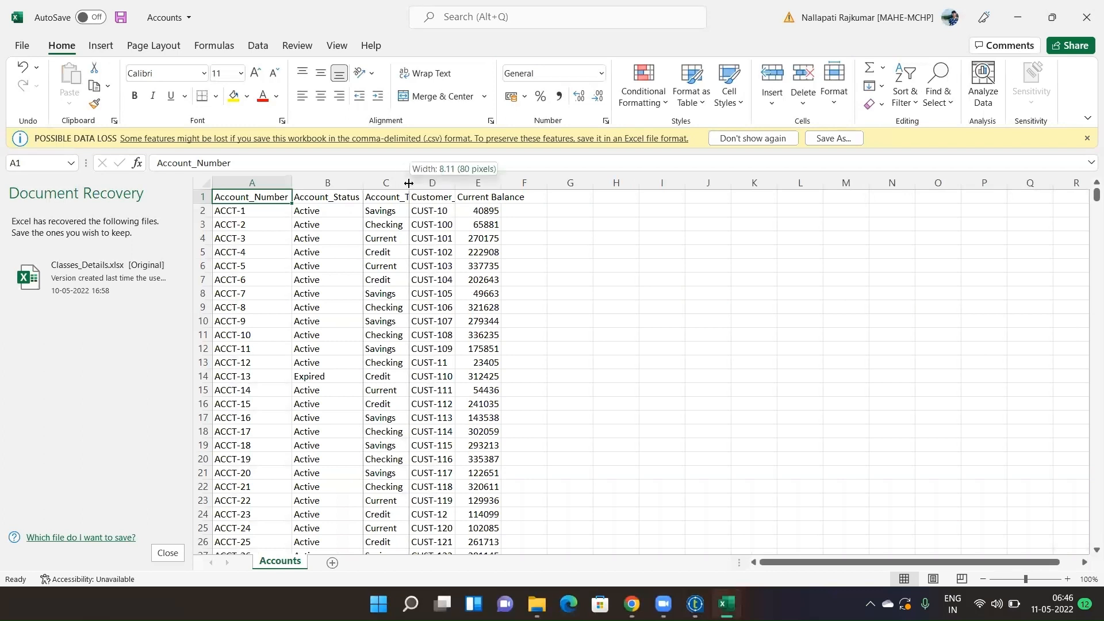
{"action": "double_click", "coordinate": [474, 183]}
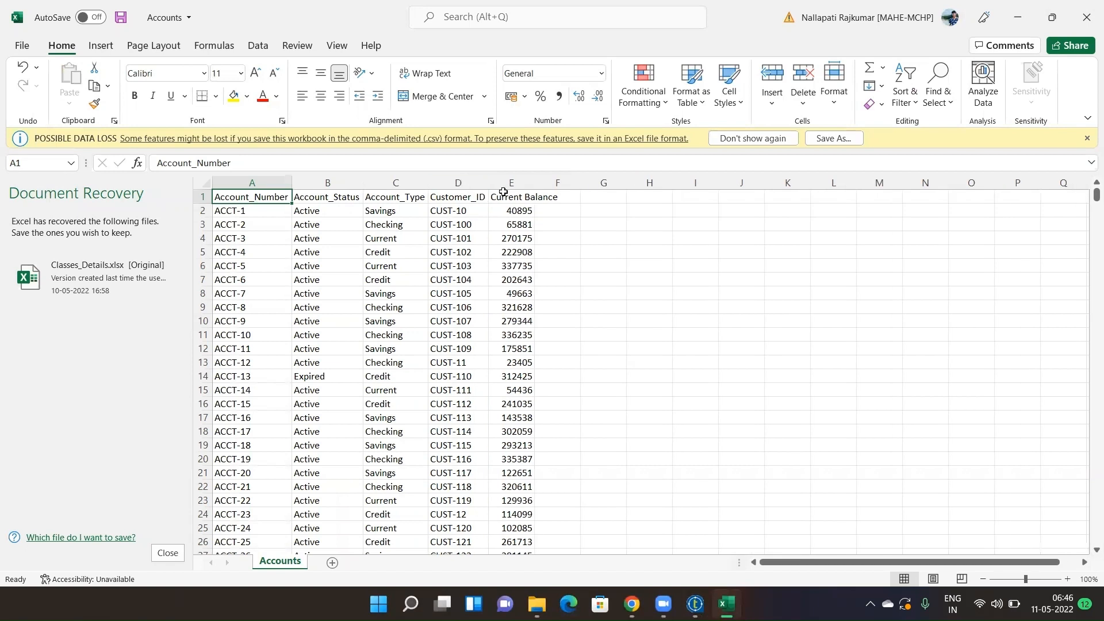
{"action": "double_click", "coordinate": [534, 183]}
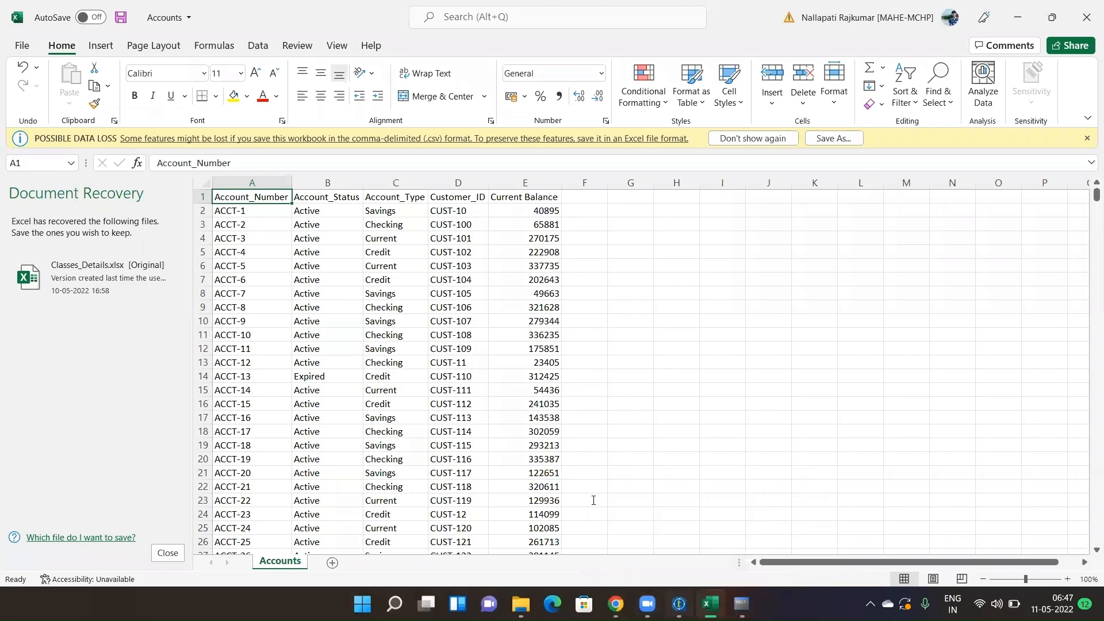
{"action": "left_click", "coordinate": [679, 604]}
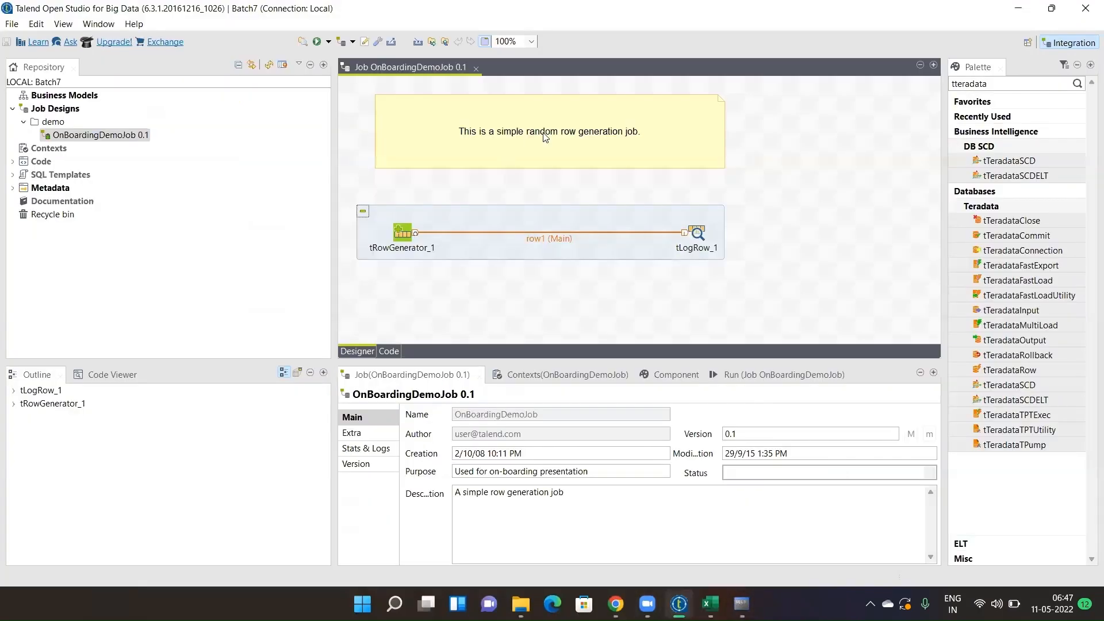
- Close the OnBoardingDemoJob editor and start creating a new job under Job Designs
{"action": "left_click", "coordinate": [476, 70]}
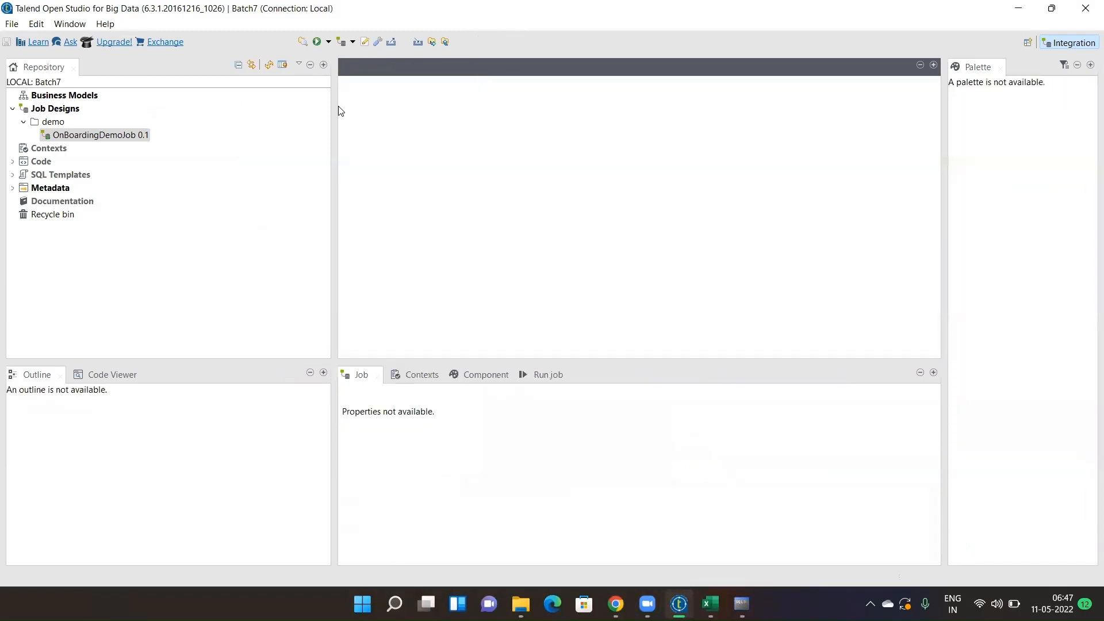
{"action": "left_click", "coordinate": [54, 110]}
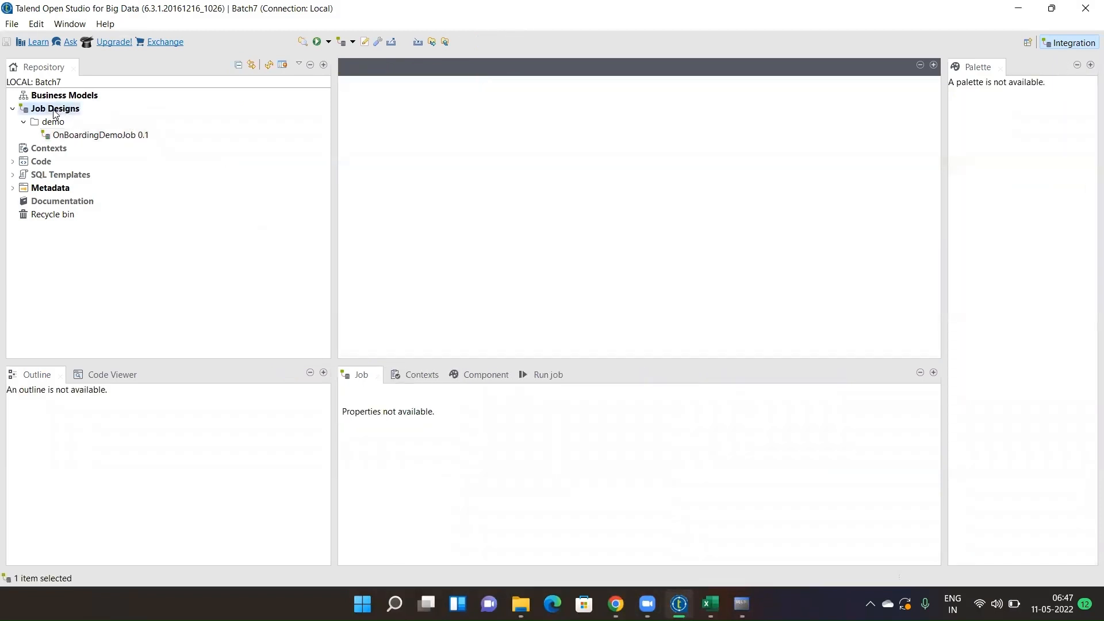
{"action": "right_click", "coordinate": [54, 113]}
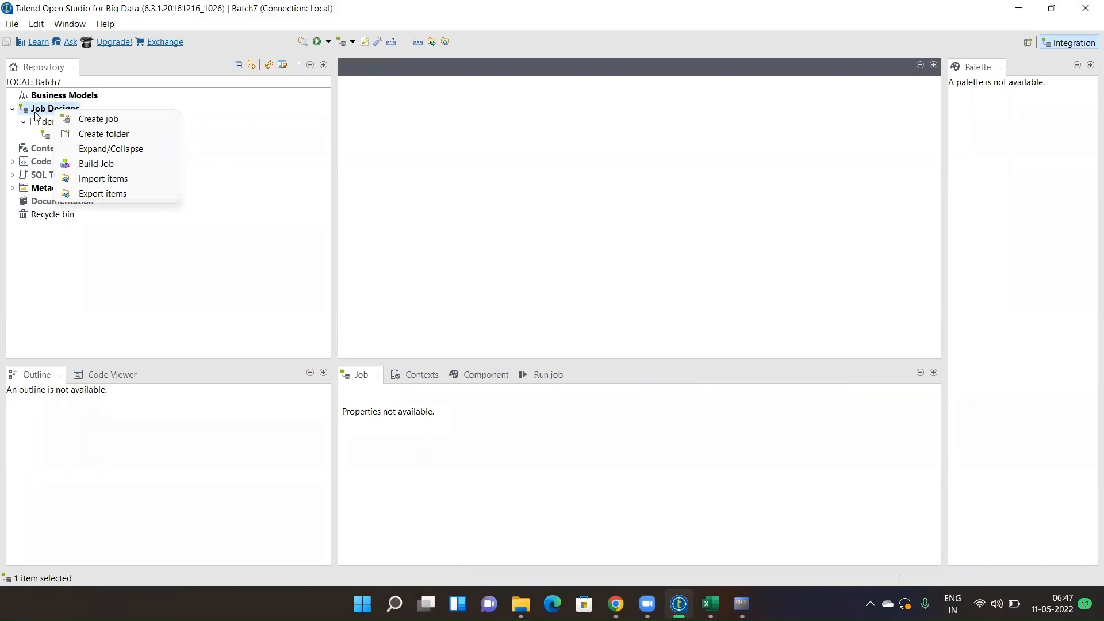
{"action": "left_click", "coordinate": [36, 111]}
{"action": "right_click", "coordinate": [63, 111]}
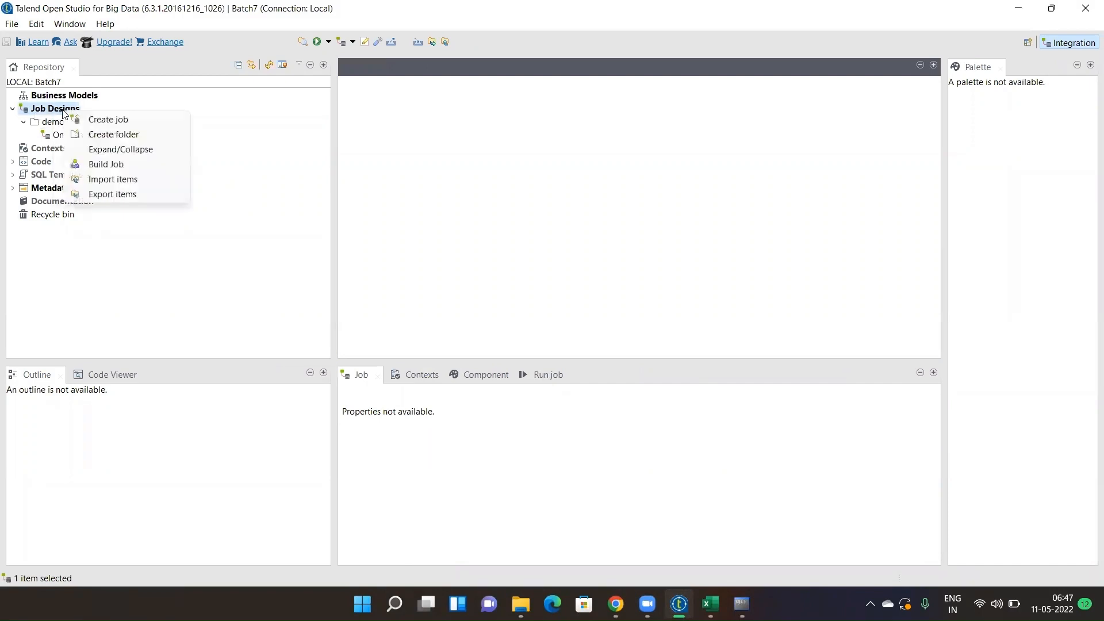
{"action": "left_click", "coordinate": [102, 119]}
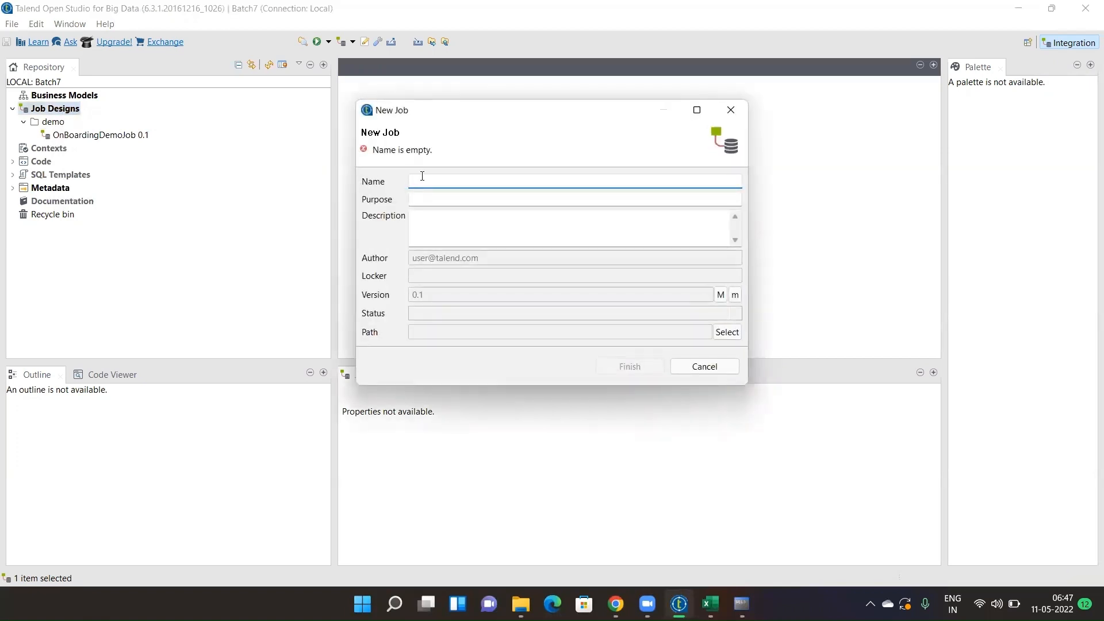
- Name the job jb_accounts, describe it as loading accounts file data to the database, and finish
{"action": "type", "text": "jb"}
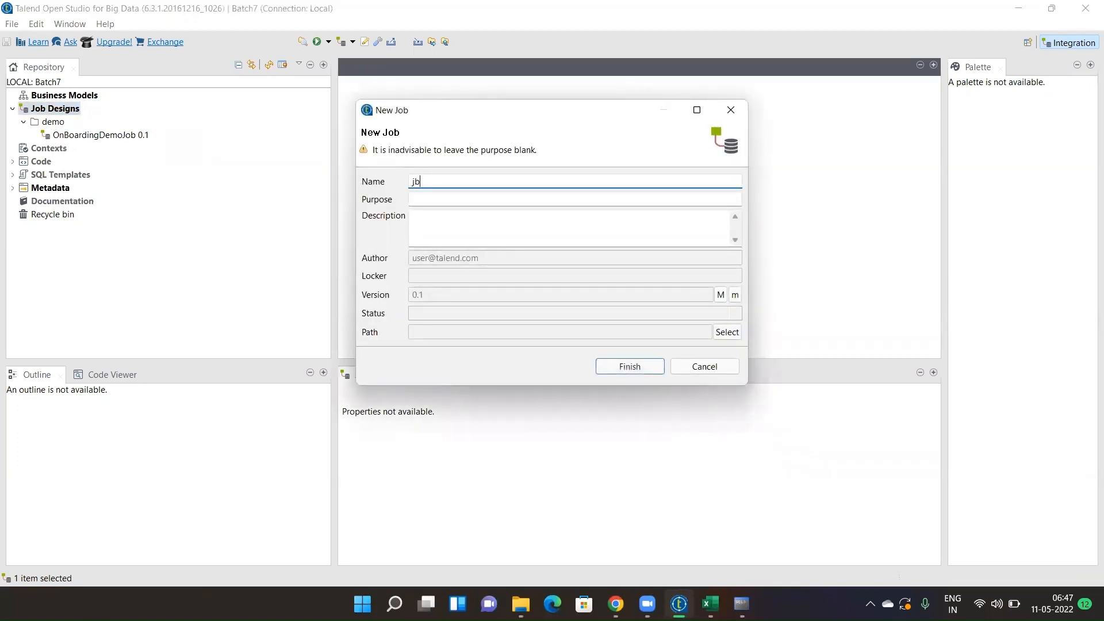
{"action": "mouse_move", "coordinate": [421, 182]}
{"action": "left_mouse_down"}
{"action": "mouse_move", "coordinate": [406, 183]}
{"action": "mouse_move", "coordinate": [428, 180]}
{"action": "left_mouse_up"}
{"action": "left_click", "coordinate": [429, 180]}
{"action": "key", "text": "BackSpace"}
{"action": "type", "text": "customer"}
{"action": "left_click", "coordinate": [450, 229]}
{"action": "type", "text": "lo"}
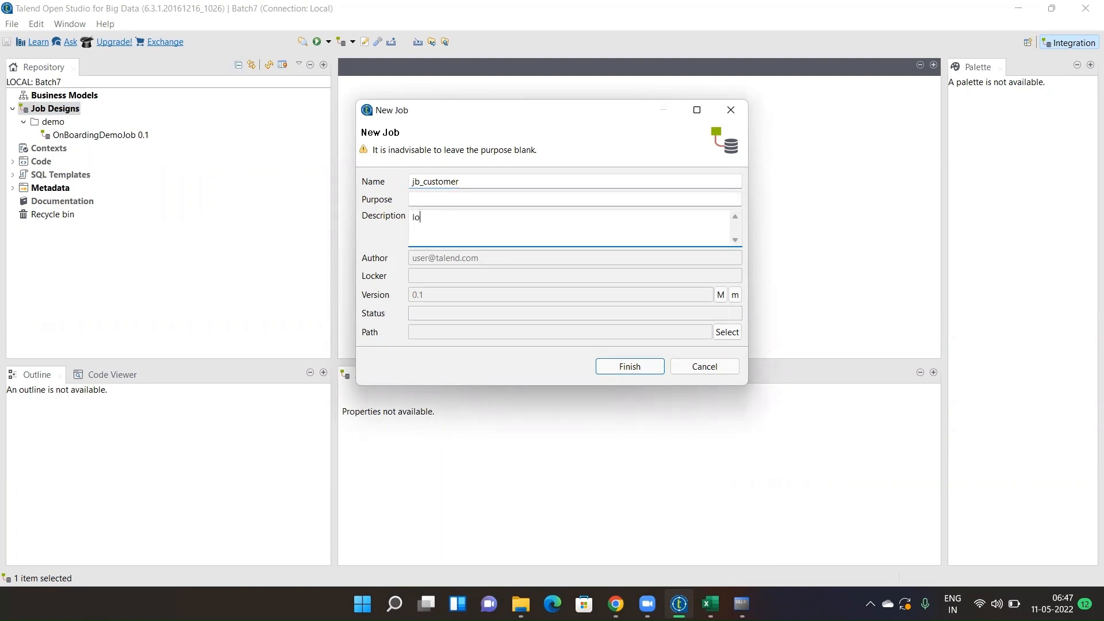
{"action": "type", "text": "ad the data"}
{"action": "left_click_drag", "start_coordinate": [460, 184], "coordinate": [426, 184]}
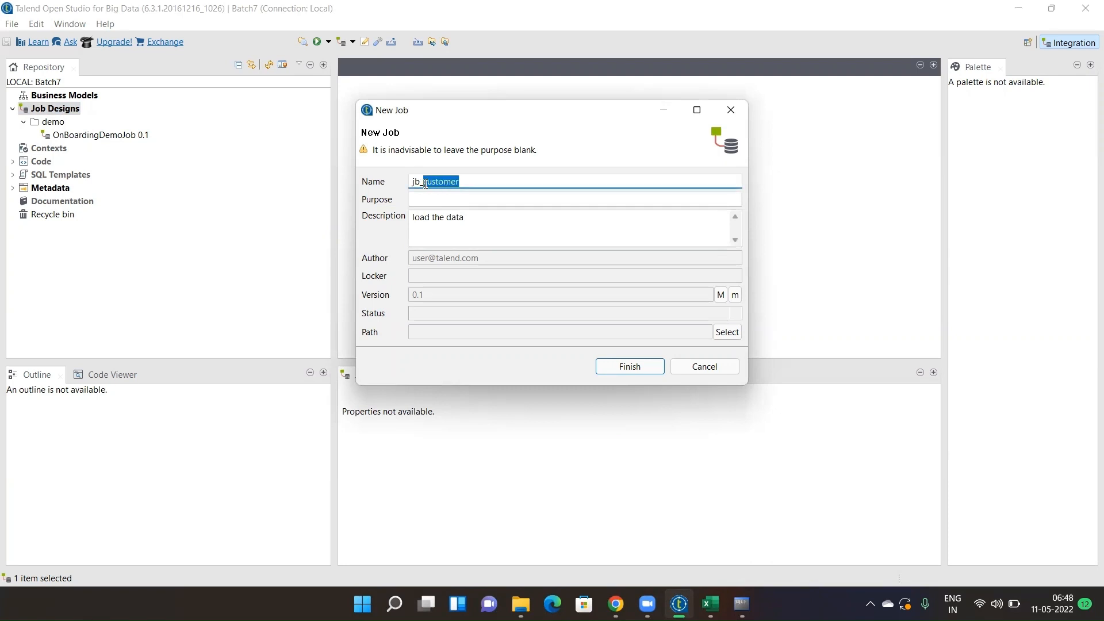
{"action": "type", "text": "account"}
{"action": "left_click", "coordinate": [479, 222]}
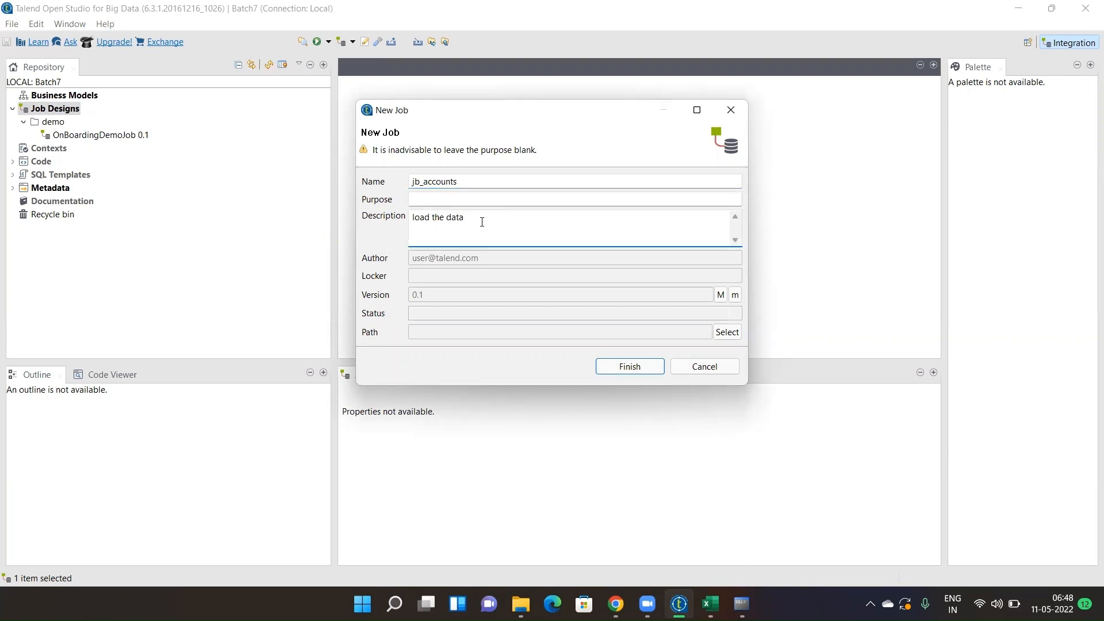
{"action": "type", "text": "load the data from accounts file to database"}
{"action": "left_click", "coordinate": [629, 368]}
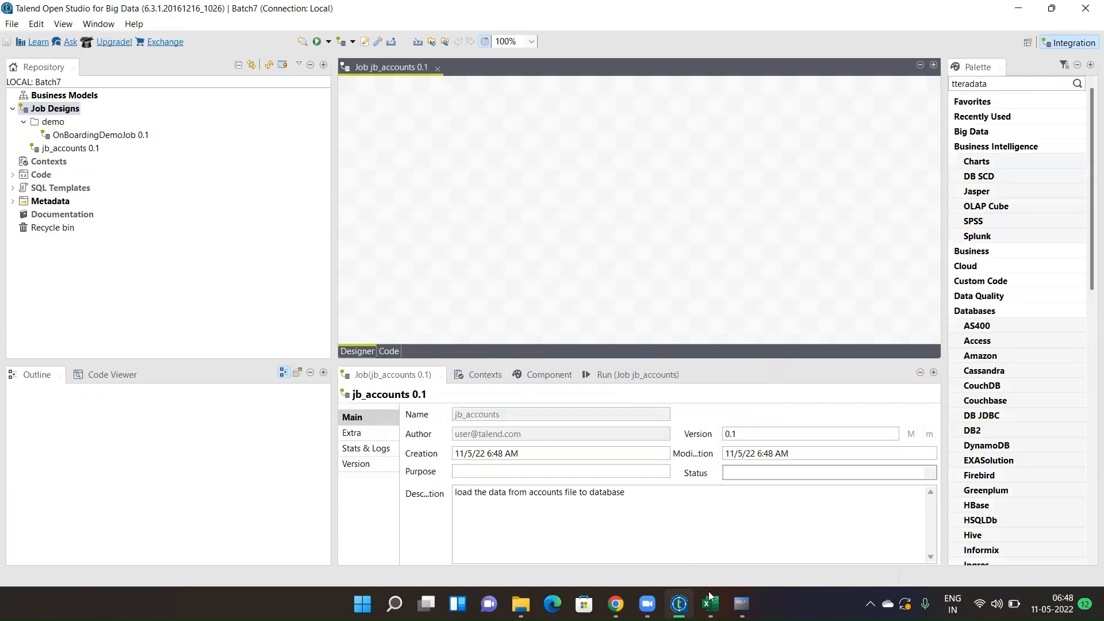
- Close Accounts.csv in Excel, choosing Don't Save
{"action": "left_click", "coordinate": [710, 596]}
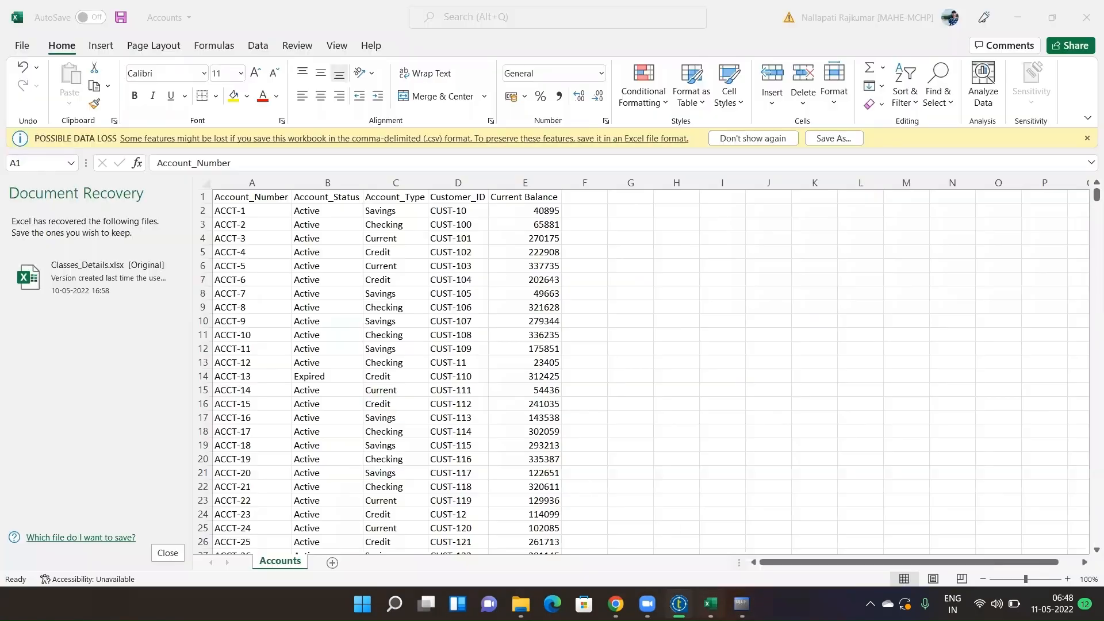
{"action": "left_click", "coordinate": [1086, 18]}
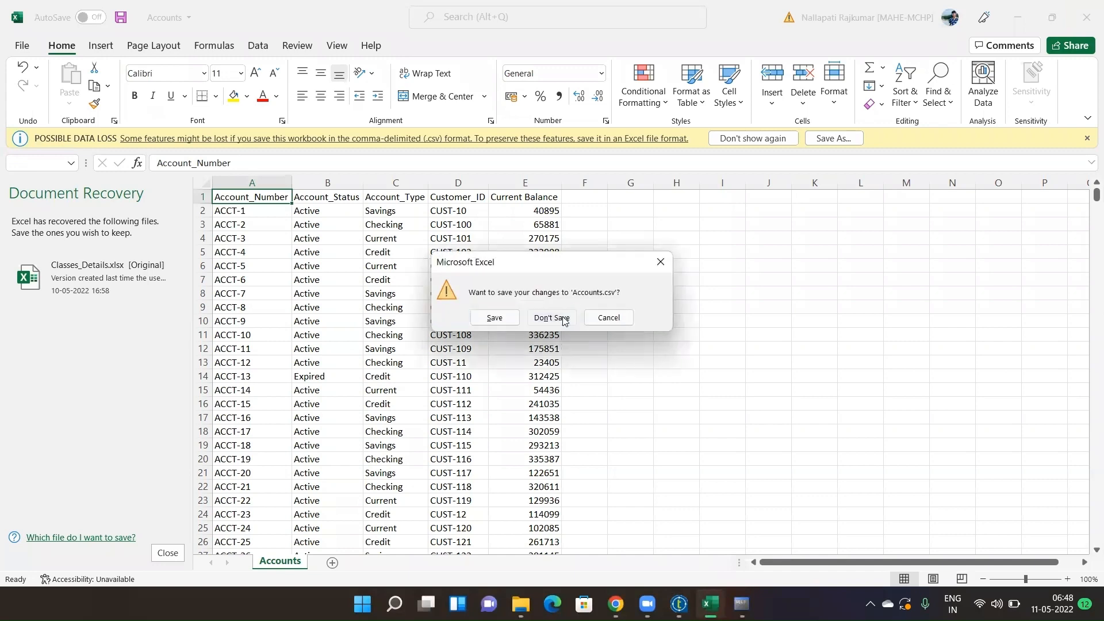
{"action": "left_click", "coordinate": [552, 318]}
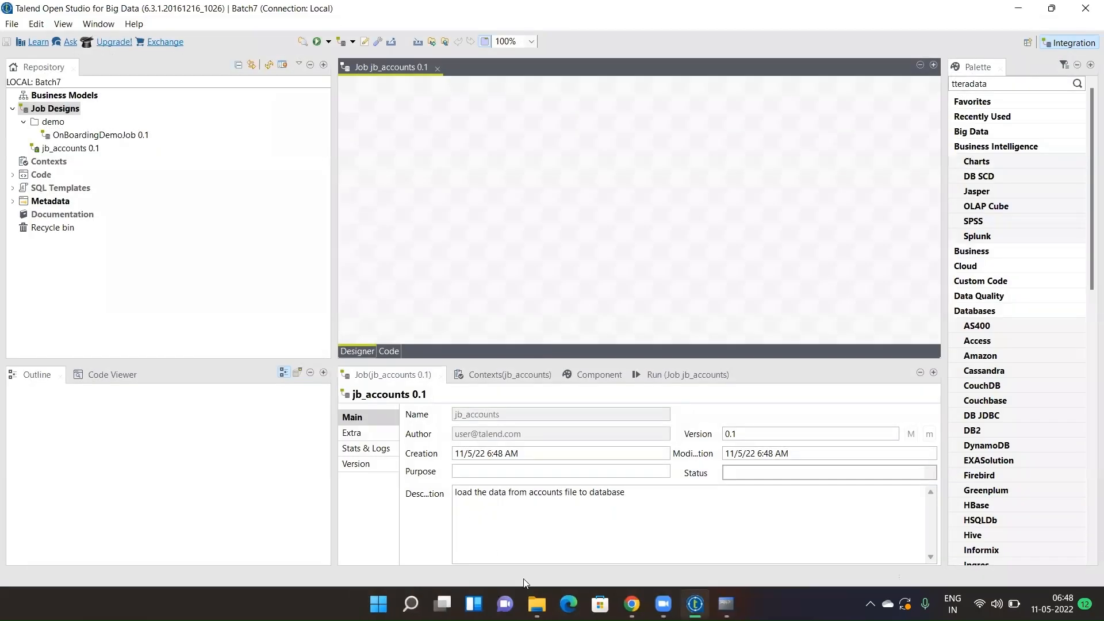
{"action": "left_click", "coordinate": [537, 604]}
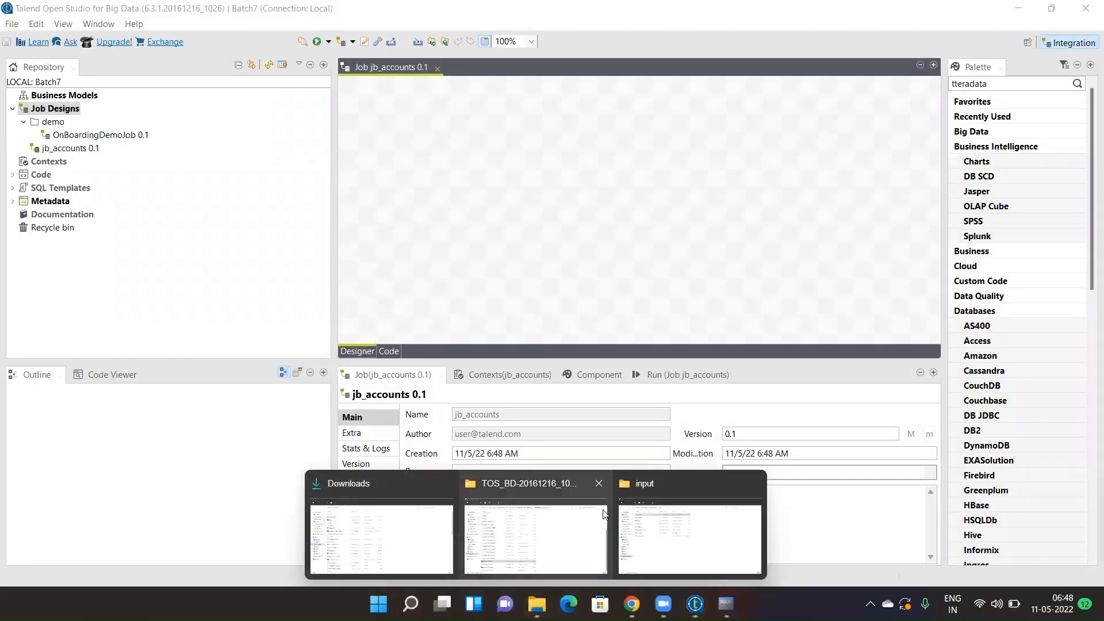
- Check the Accounts file's Properties to confirm it is a Comma Separated Values File (.csv)
{"action": "left_click", "coordinate": [657, 537]}
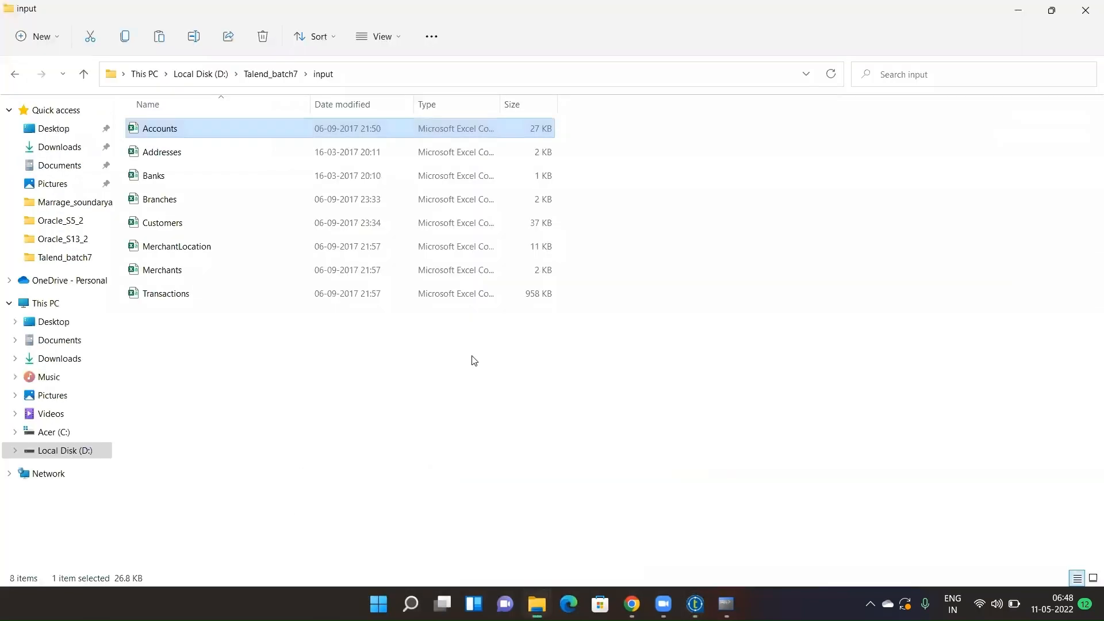
{"action": "double_click", "coordinate": [231, 131]}
{"action": "right_click", "coordinate": [230, 130]}
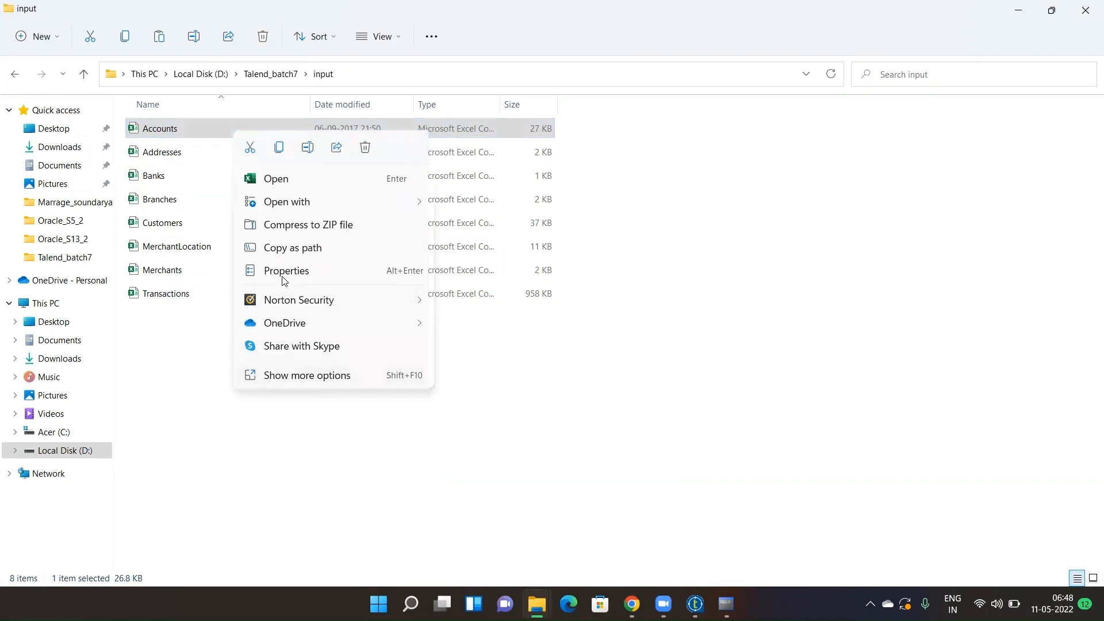
{"action": "left_click", "coordinate": [284, 278]}
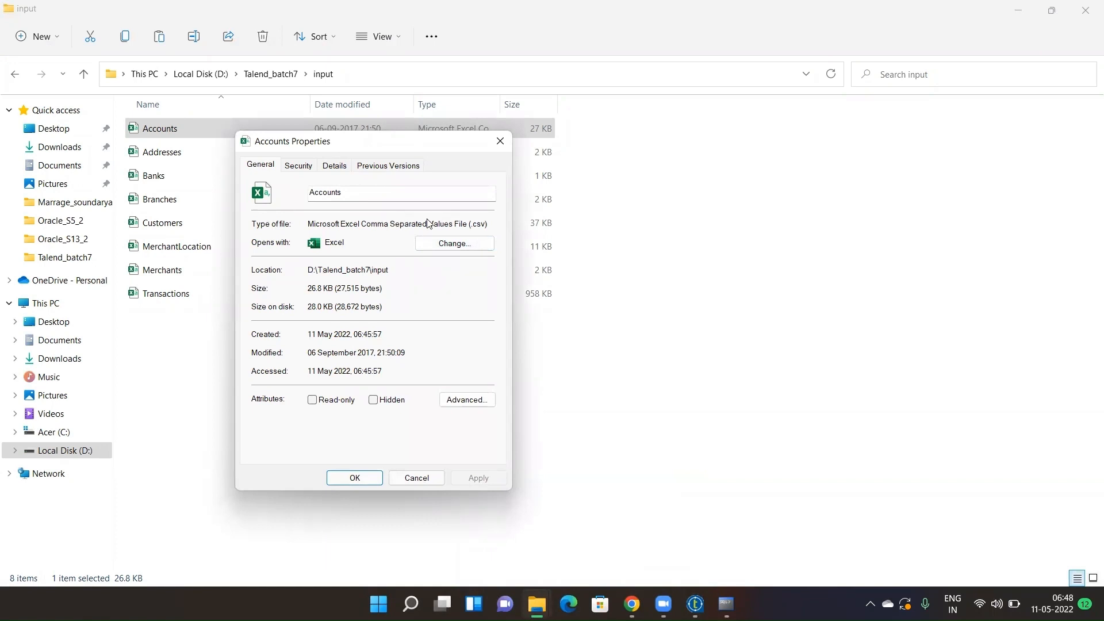
{"action": "left_click_drag", "start_coordinate": [489, 221], "coordinate": [281, 216]}
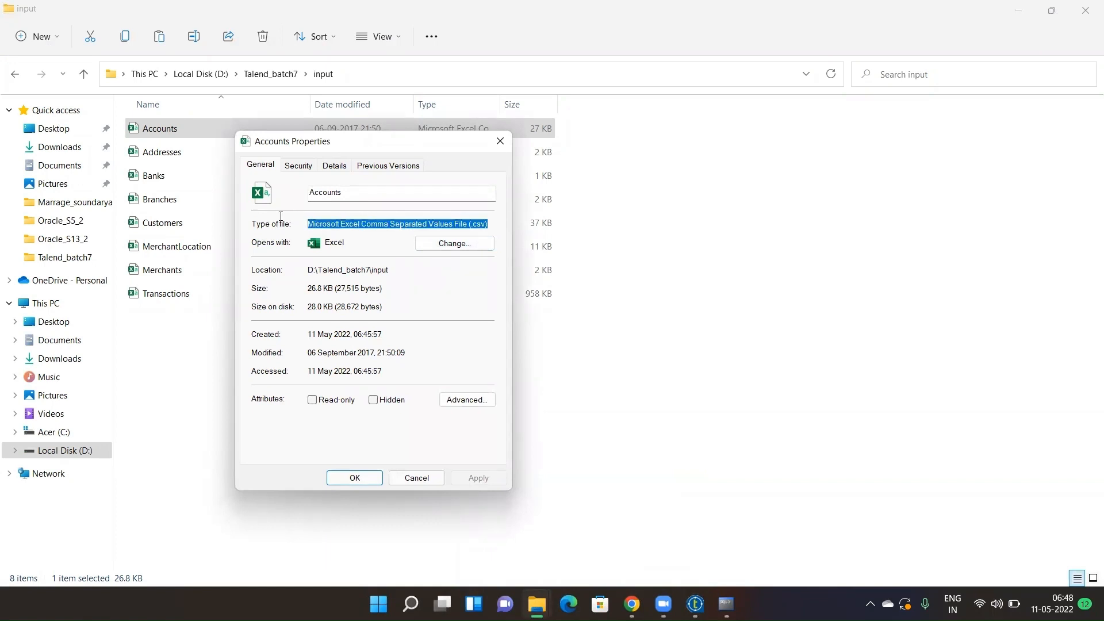
{"action": "left_click", "coordinate": [502, 140]}
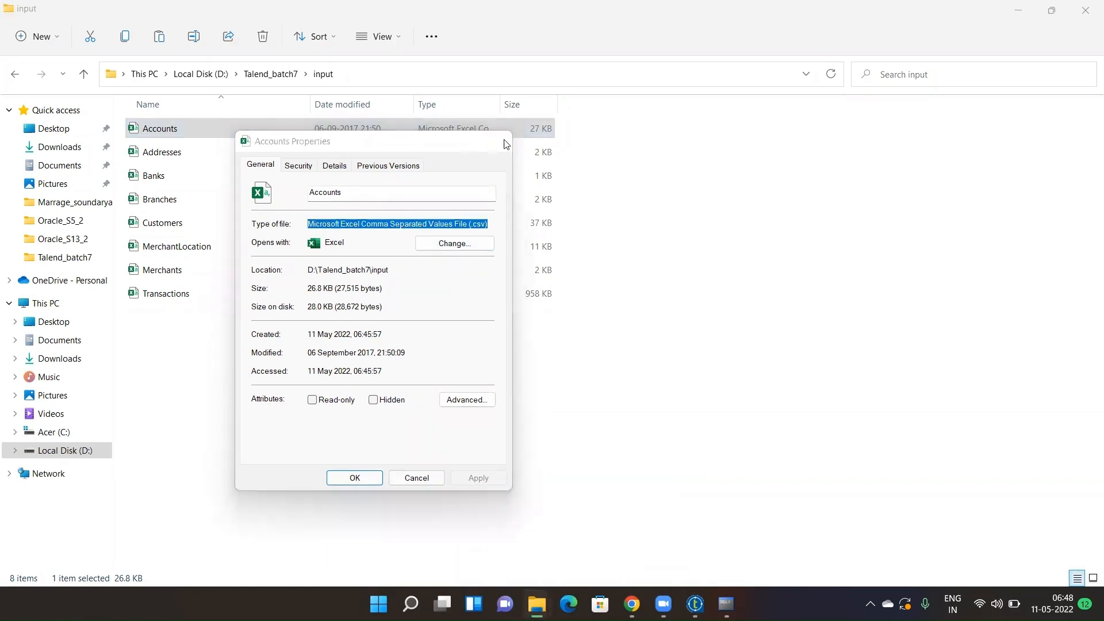
{"action": "mouse_move", "coordinate": [632, 604]}
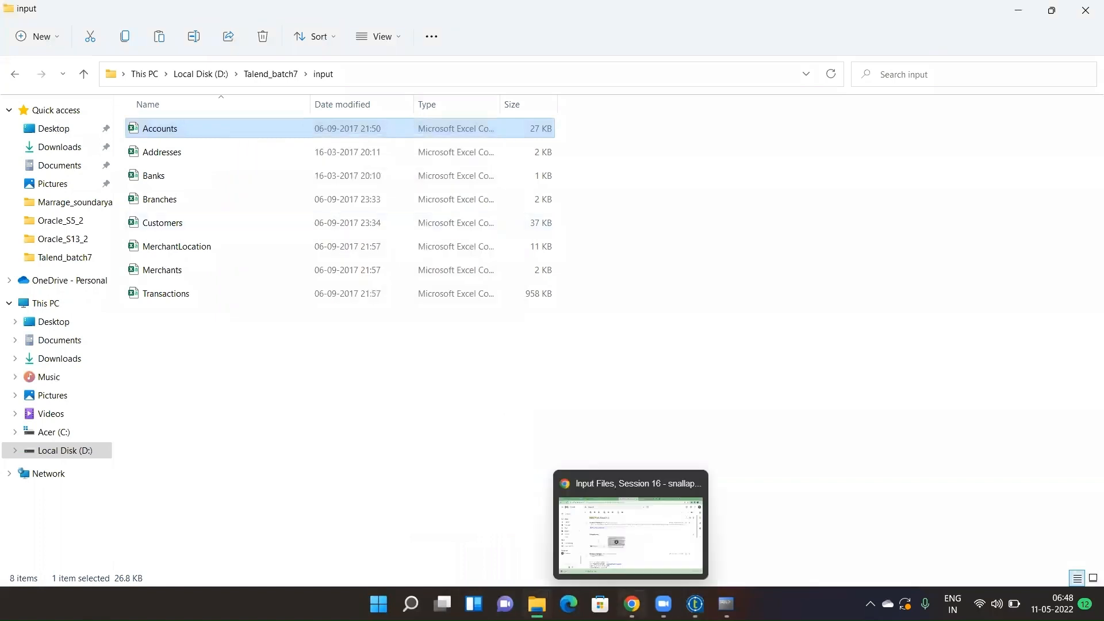
{"action": "left_click", "coordinate": [695, 604]}
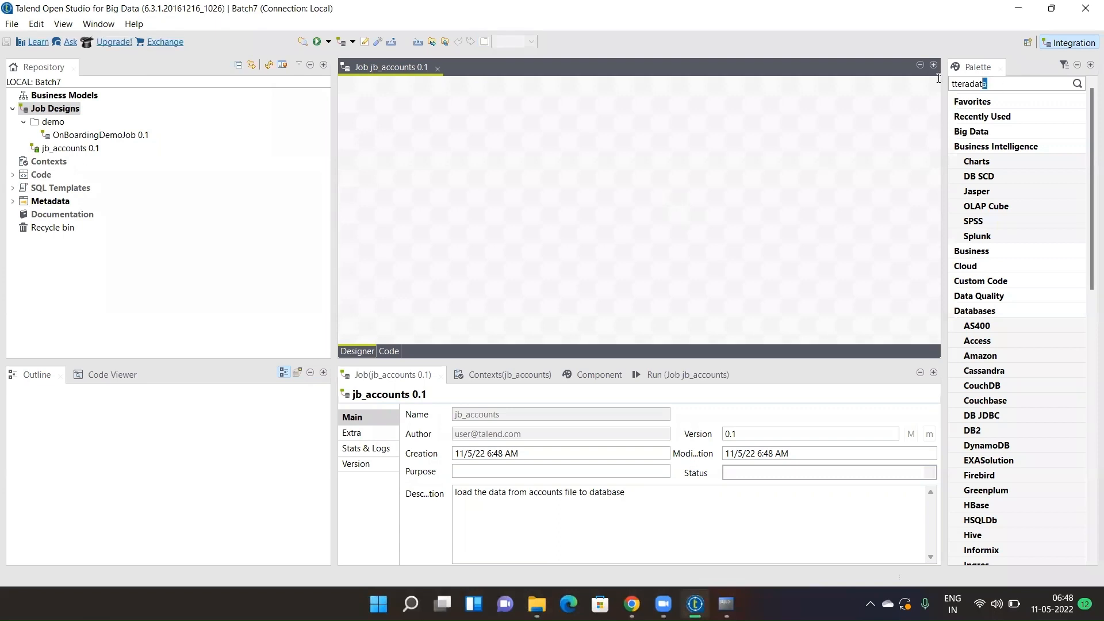
- Search for 'tfileinput', place tFileInputDelimited on the canvas, then delete it
{"action": "left_click_drag", "start_coordinate": [985, 84], "coordinate": [924, 76]}
{"action": "key", "text": "BackSpace"}
{"action": "type", "text": "tfileinput"}
{"action": "key", "text": "Return"}
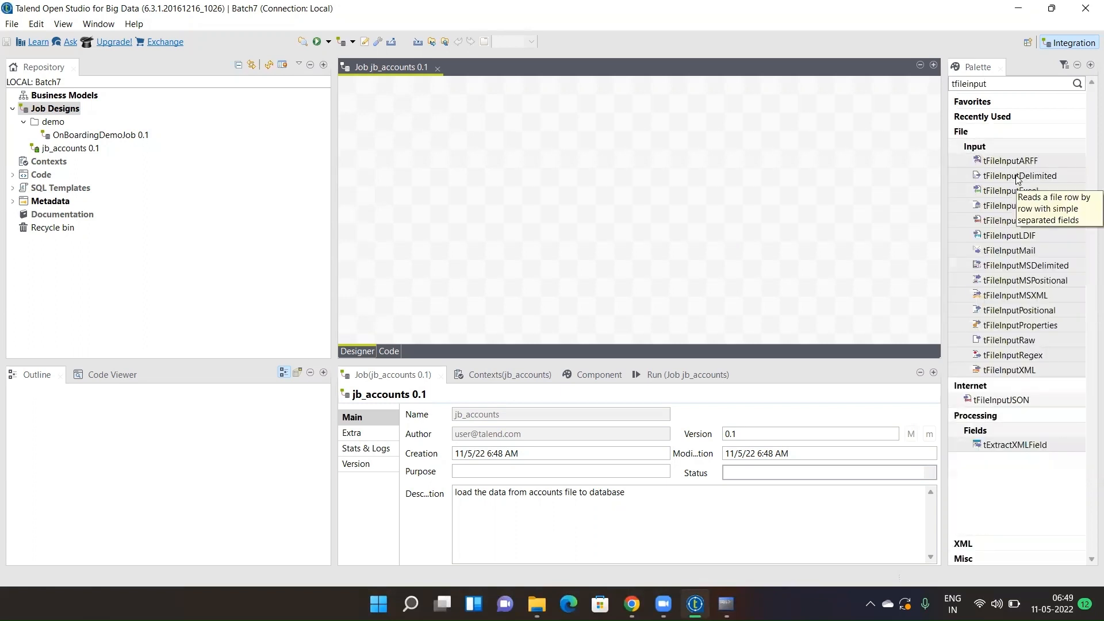
{"action": "left_click_drag", "start_coordinate": [1020, 176], "coordinate": [477, 179]}
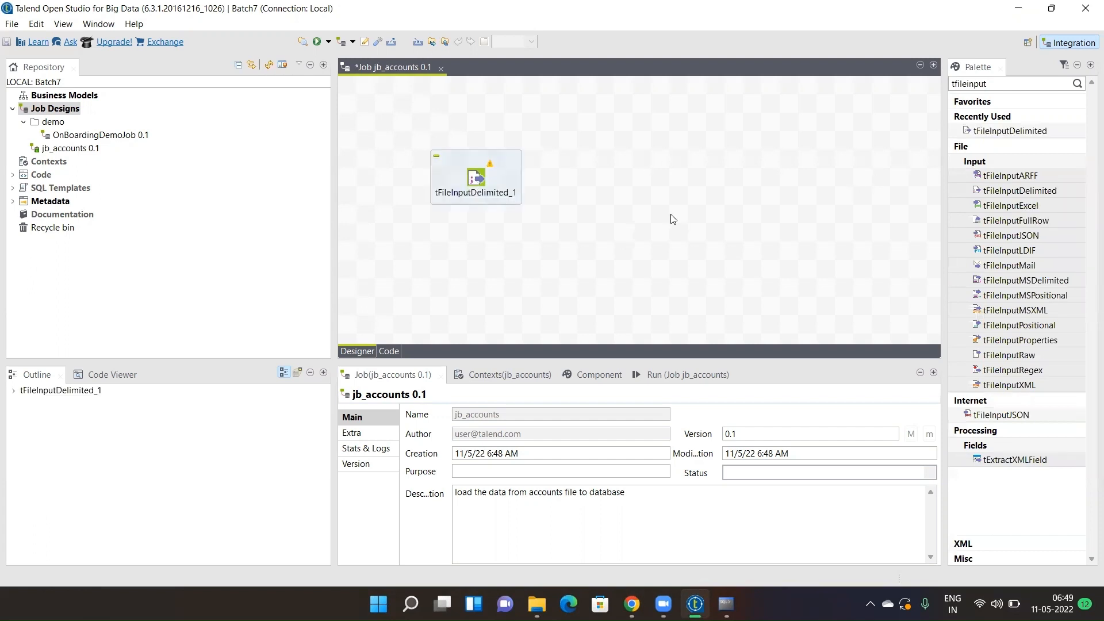
{"action": "double_click", "coordinate": [997, 82]}
{"action": "left_click", "coordinate": [484, 179]}
{"action": "key", "text": "Delete"}
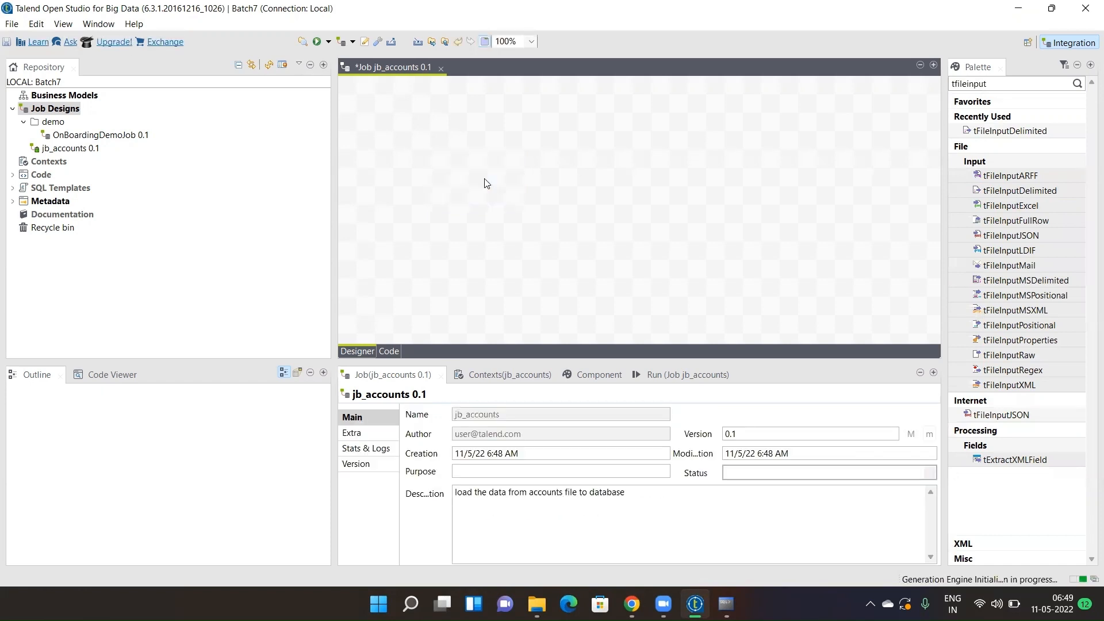
- Re-add tFileInputDelimited_1 by typing 'tfileinp' on the canvas, then switch to Run SQL Command Line
{"action": "type", "text": "t"}
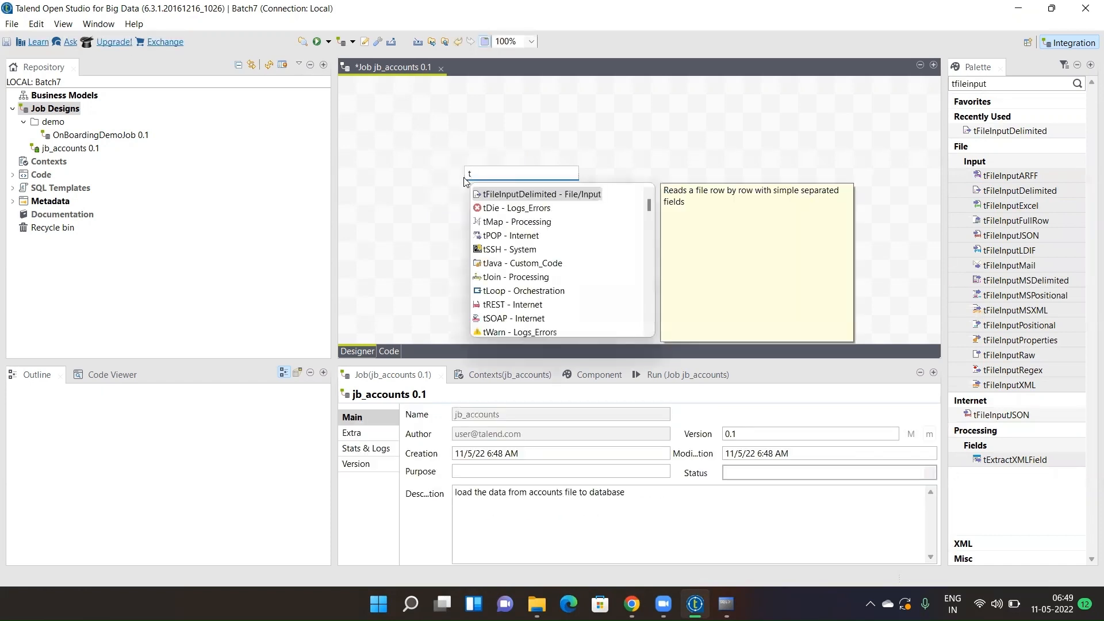
{"action": "type", "text": "file"}
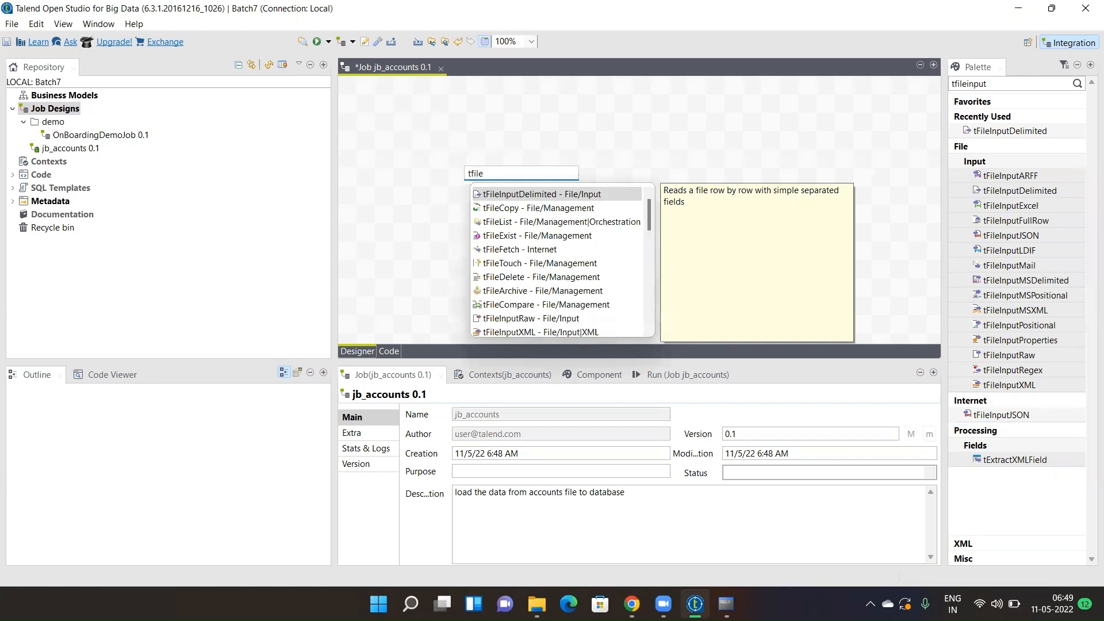
{"action": "type", "text": "input"}
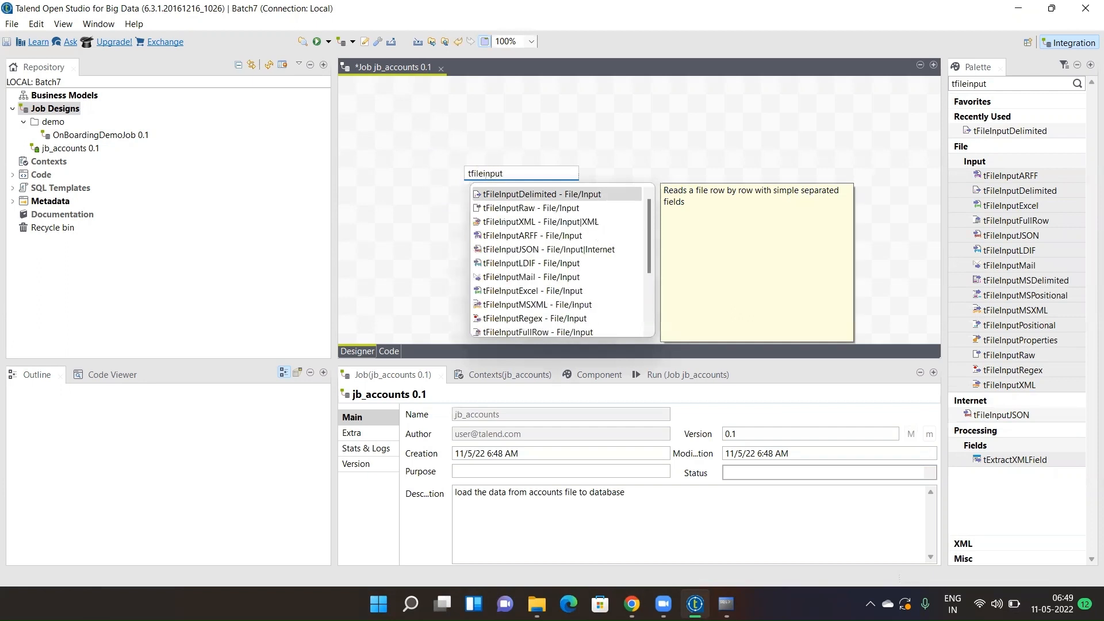
{"action": "double_click", "coordinate": [511, 193]}
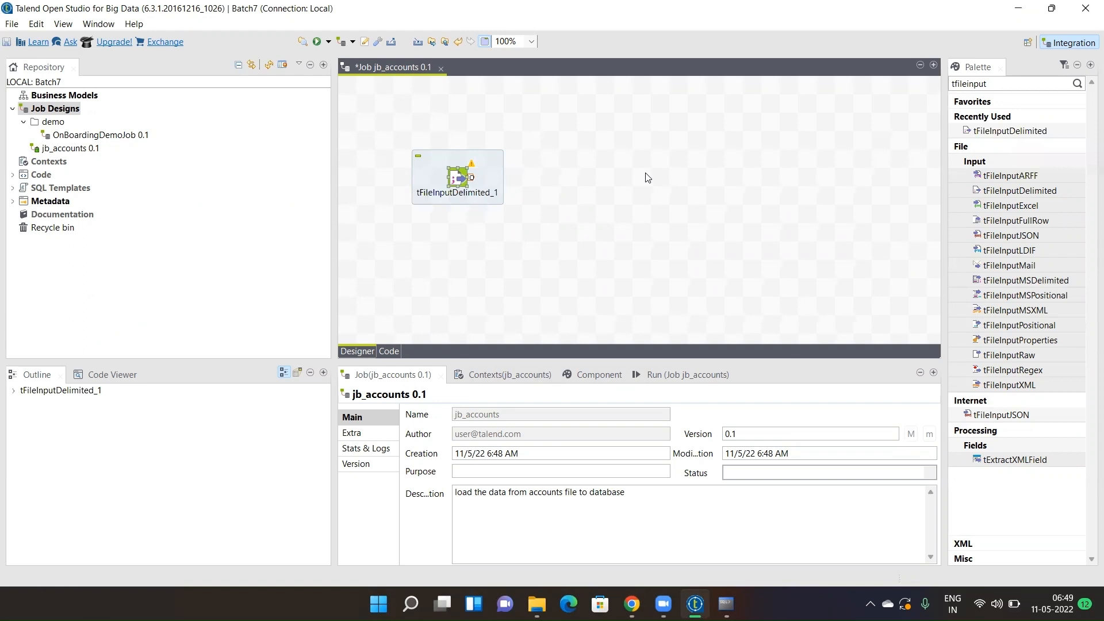
{"action": "type", "text": "t"}
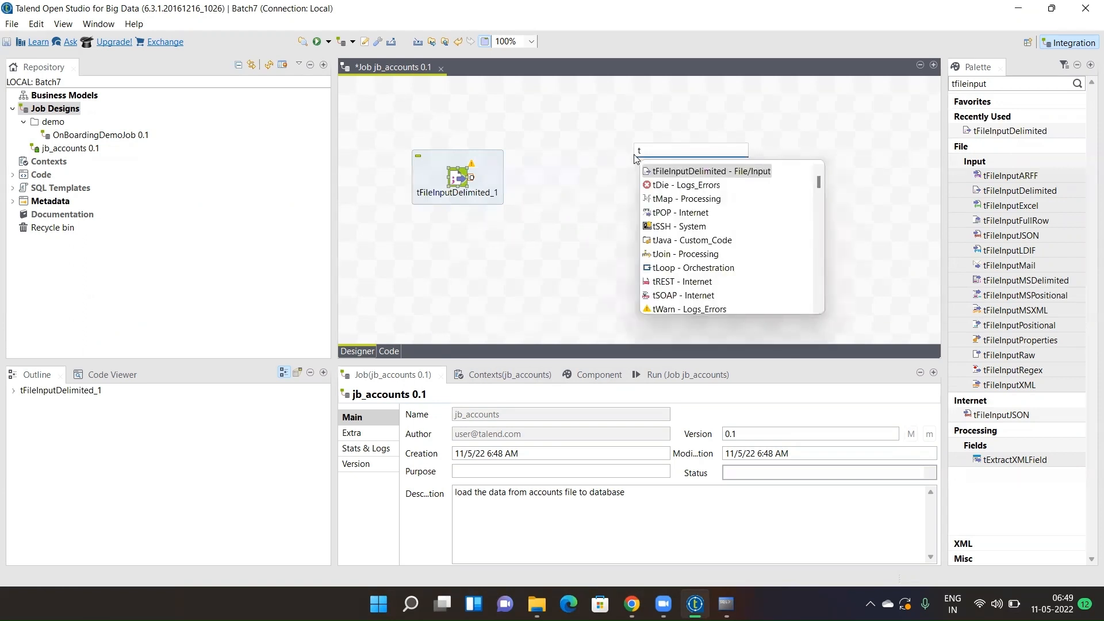
{"action": "key", "text": "BackSpace"}
{"action": "left_click", "coordinate": [589, 194]}
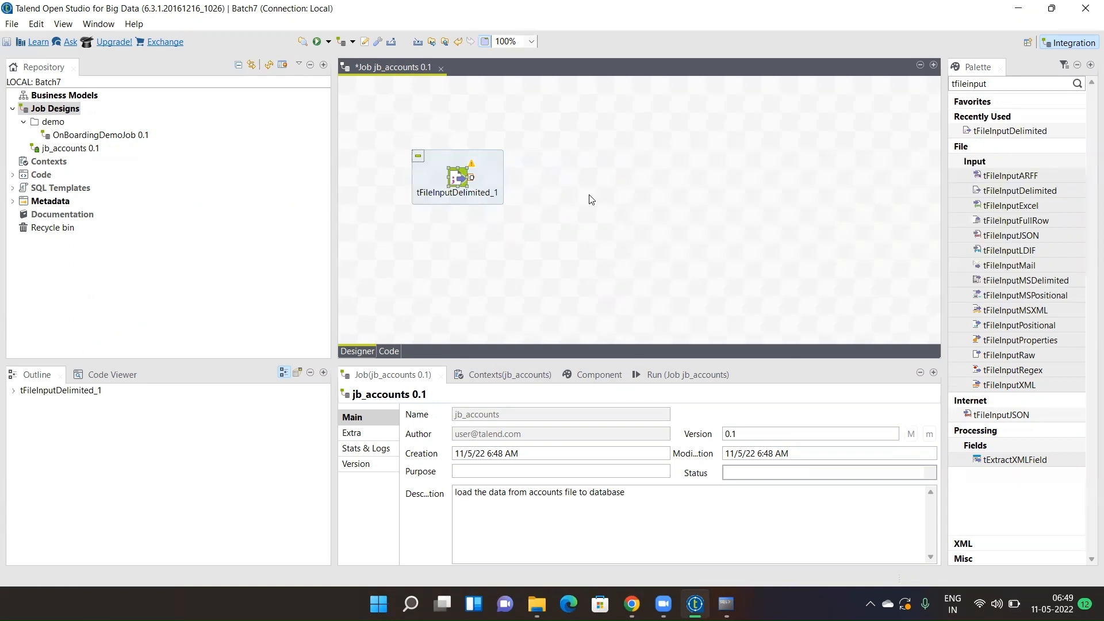
{"action": "left_click", "coordinate": [726, 604]}
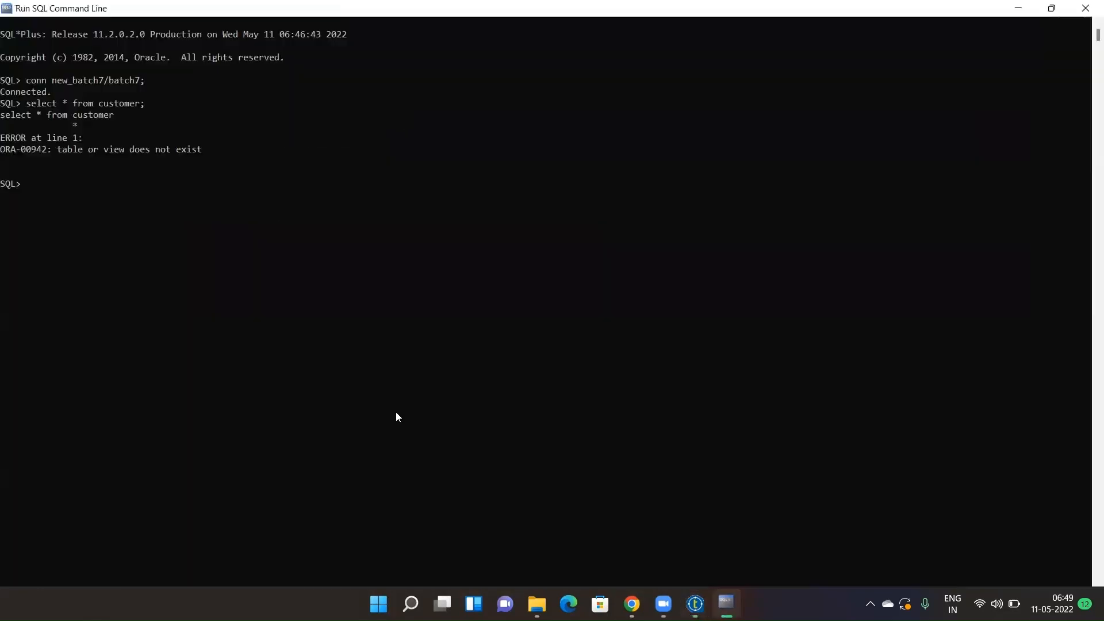
- Minimize the SQL command line session to get back to the jb_accounts job in Talend
{"action": "left_click", "coordinate": [720, 601]}
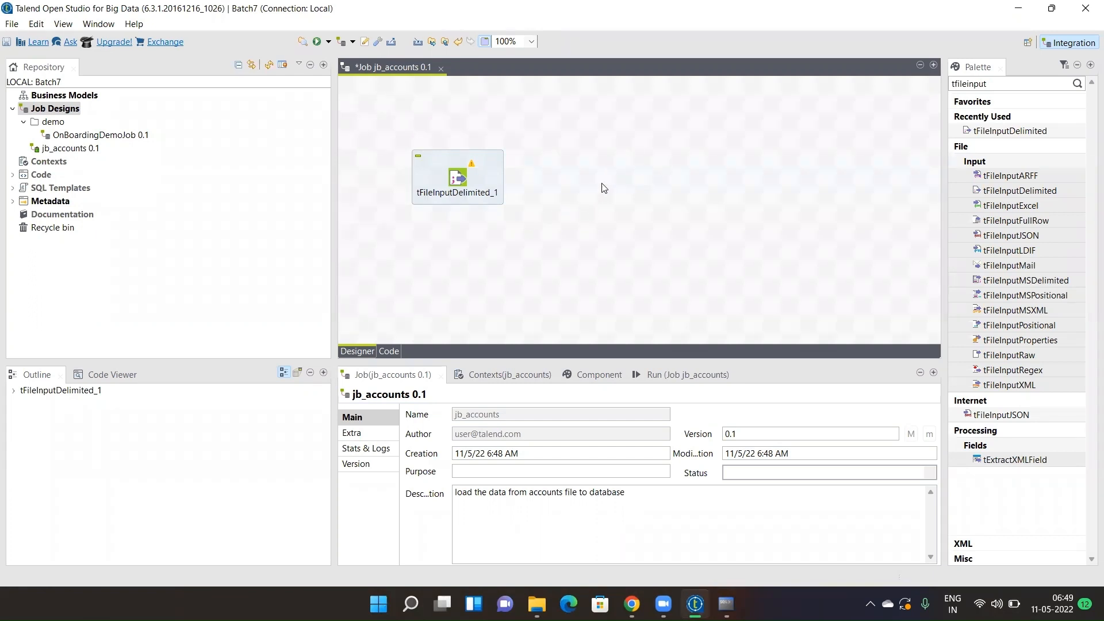
- Add a tOracleOutput component via 'torac' and place it to the right of the file input
{"action": "type", "text": "torac"}
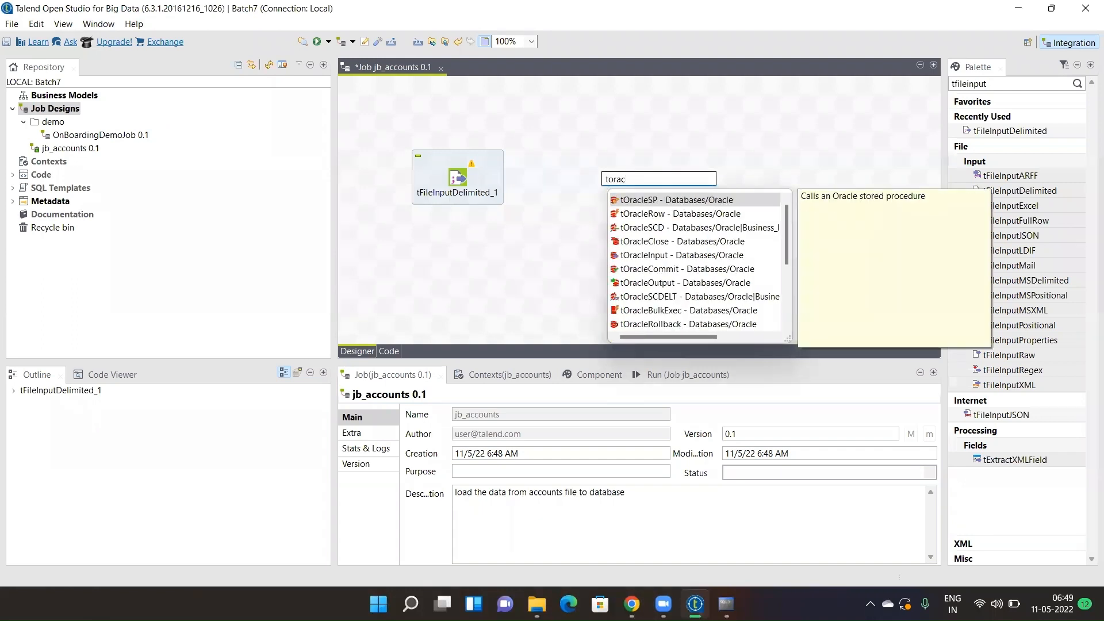
{"action": "double_click", "coordinate": [651, 286]}
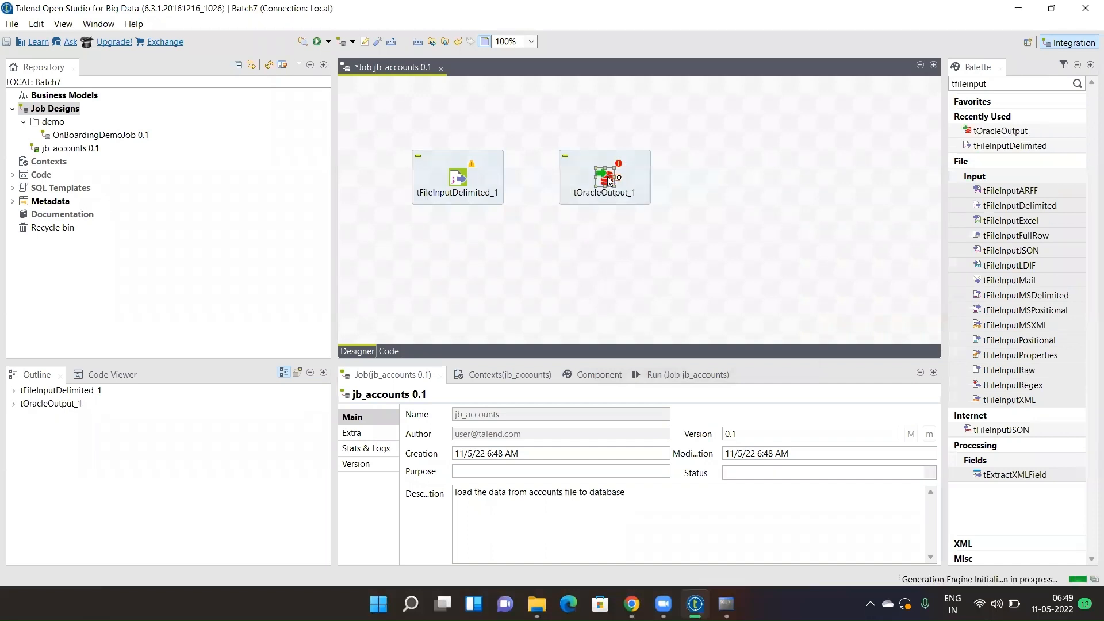
{"action": "left_click_drag", "start_coordinate": [609, 181], "coordinate": [739, 181]}
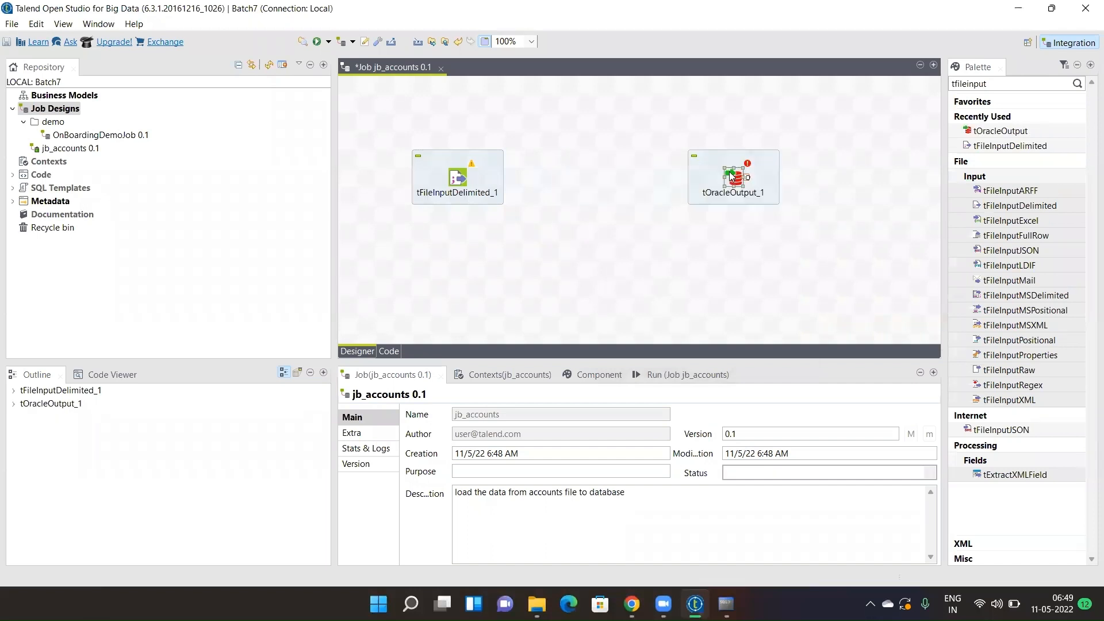
- Open tFileInputDelimited_1's settings, enlarge the designer, and browse for a different input file
{"action": "double_click", "coordinate": [461, 178]}
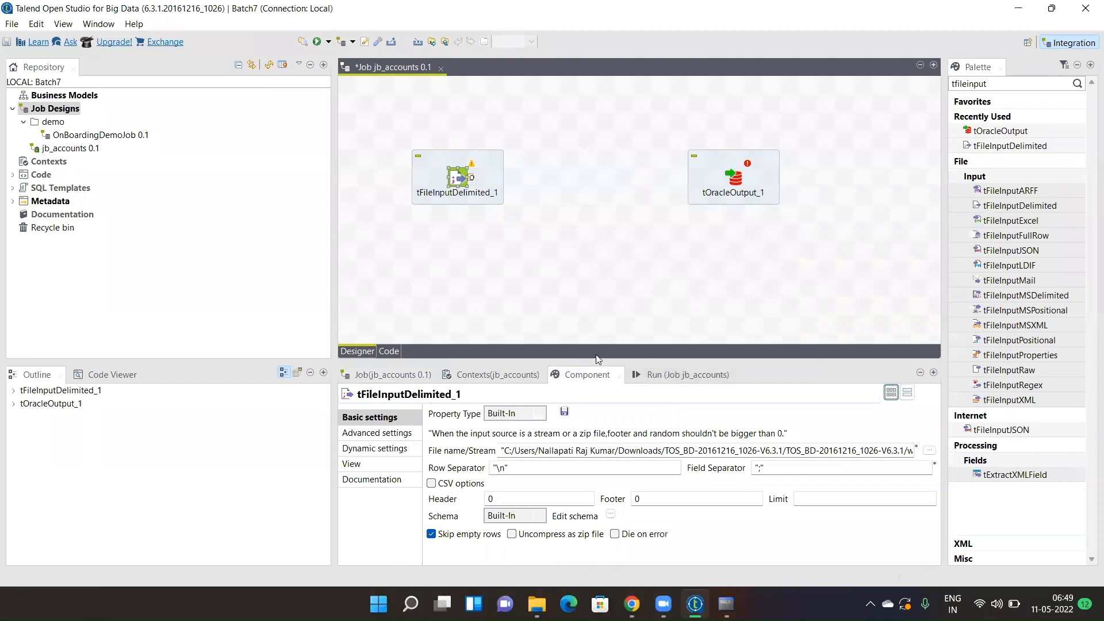
{"action": "left_click_drag", "start_coordinate": [585, 361], "coordinate": [575, 186]}
{"action": "left_click_drag", "start_coordinate": [574, 241], "coordinate": [574, 242]}
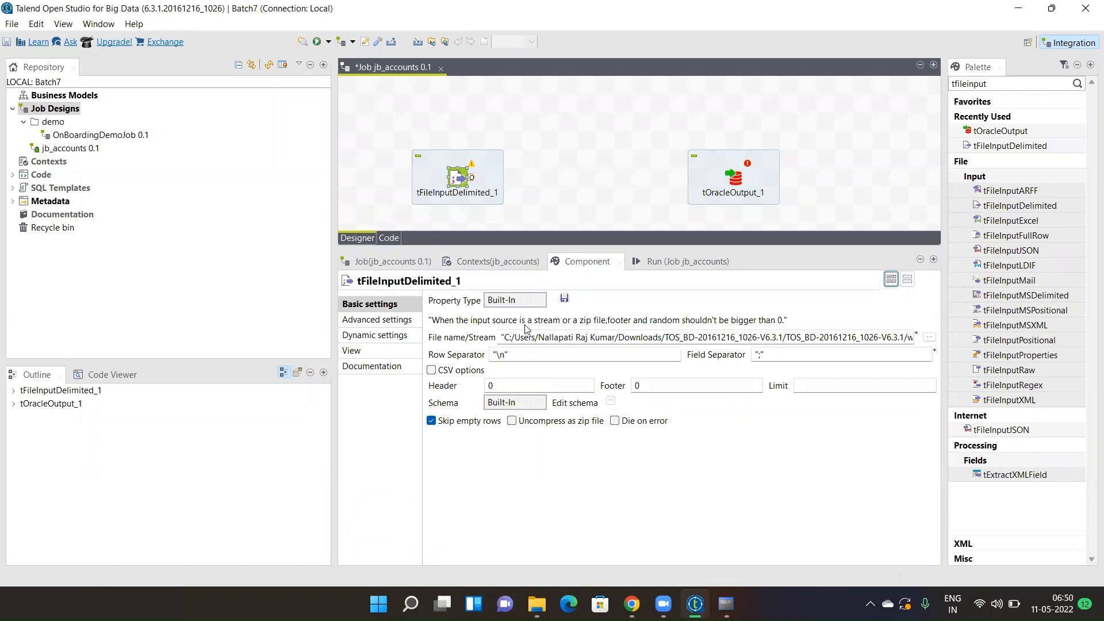
{"action": "left_click_drag", "start_coordinate": [506, 339], "coordinate": [914, 340]}
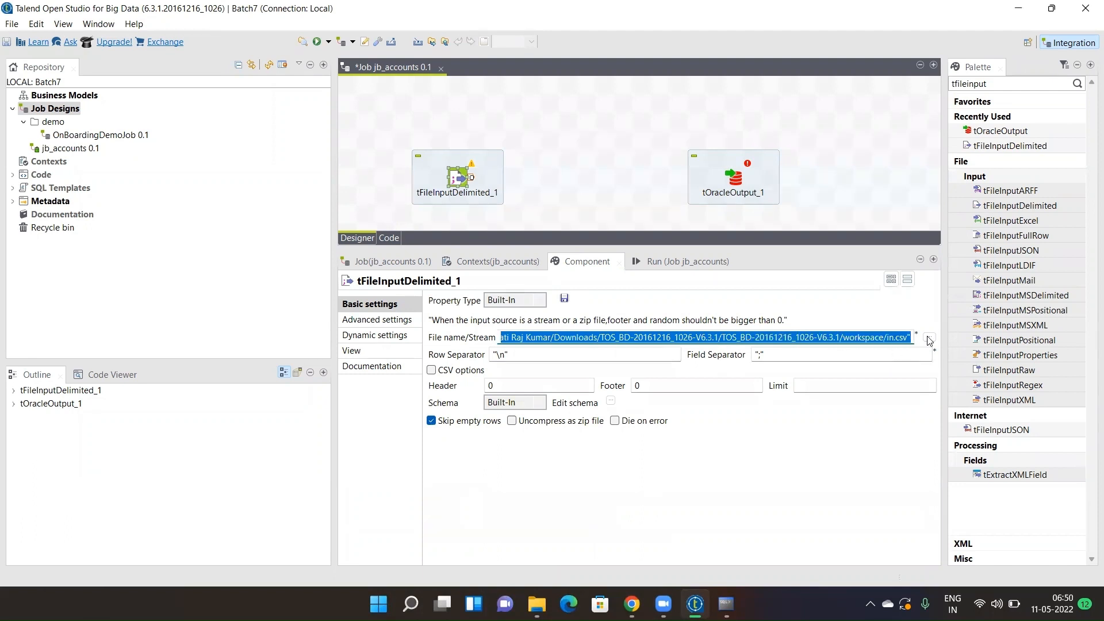
{"action": "left_click", "coordinate": [896, 356]}
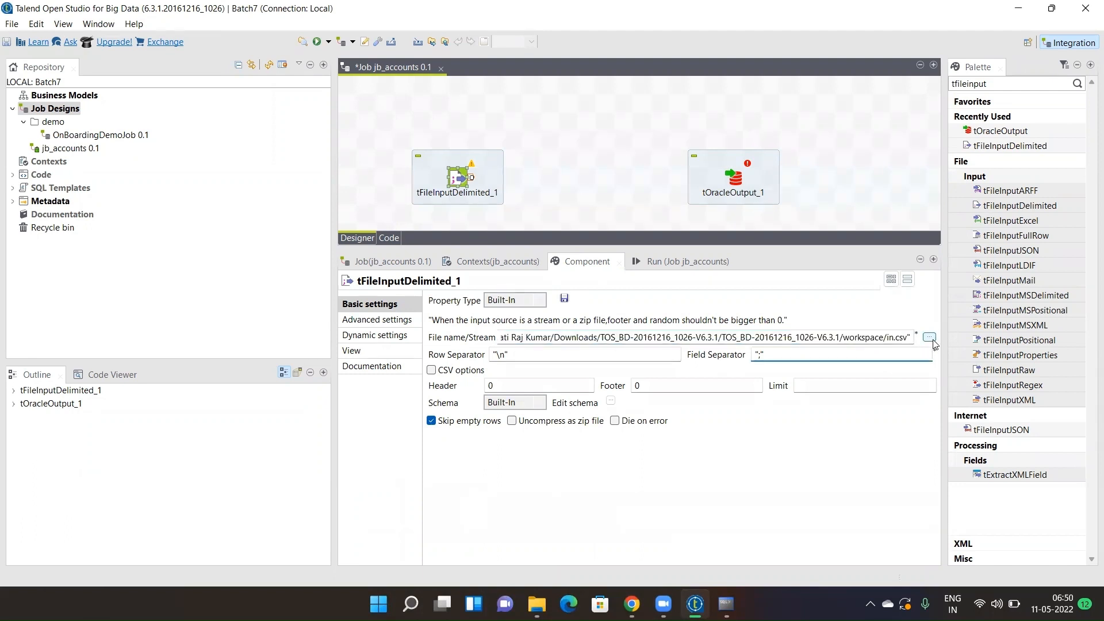
{"action": "left_click", "coordinate": [929, 337]}
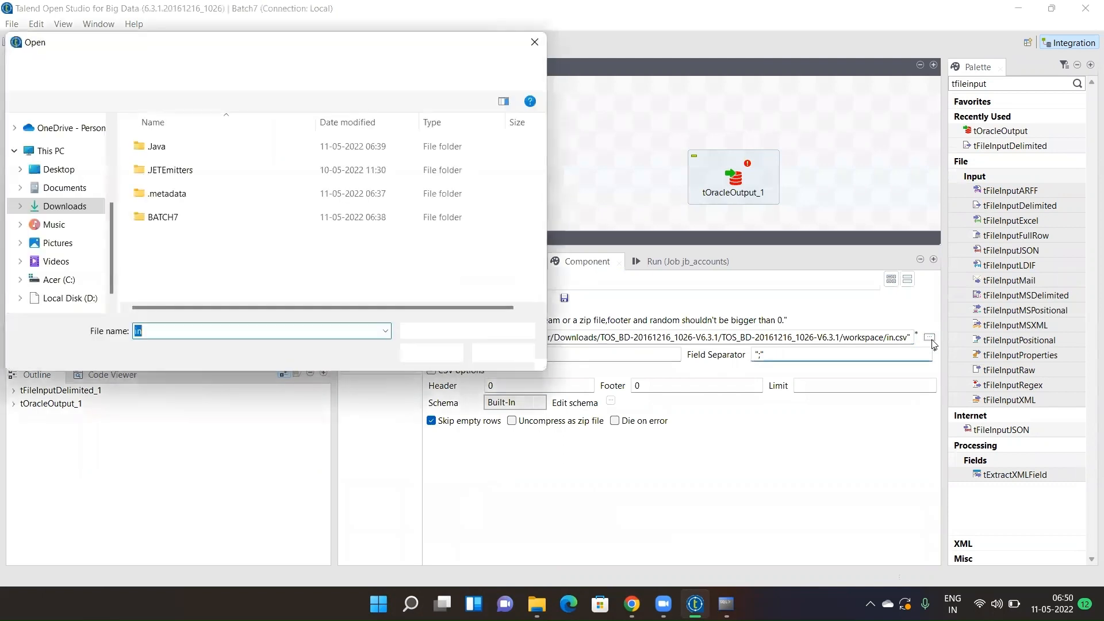
- Choose D:/Talend_batch7/input/Accounts.csv as tFileInputDelimited_1's input file
{"action": "left_click", "coordinate": [82, 300]}
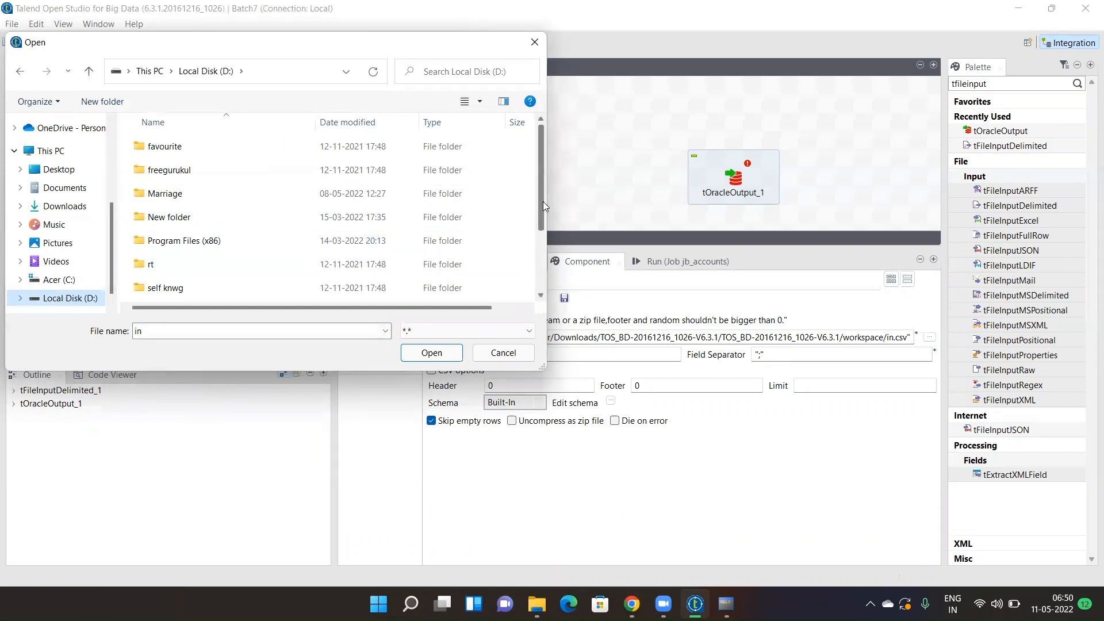
{"action": "scroll", "coordinate": [543, 201], "scroll_direction": "down", "scroll_amount": 2}
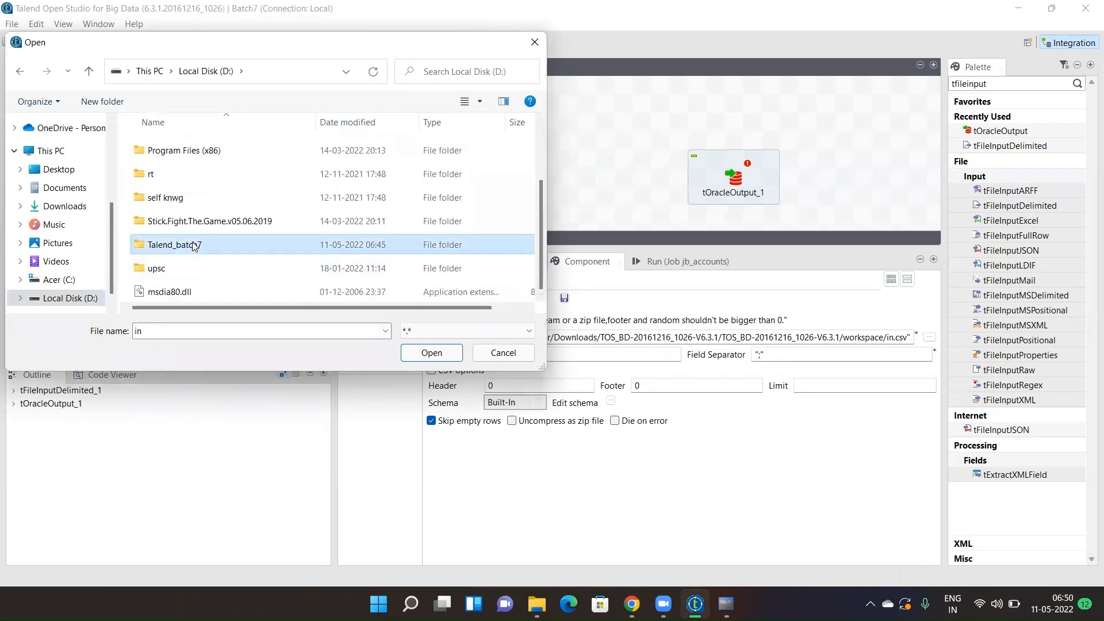
{"action": "double_click", "coordinate": [203, 245]}
{"action": "double_click", "coordinate": [173, 148]}
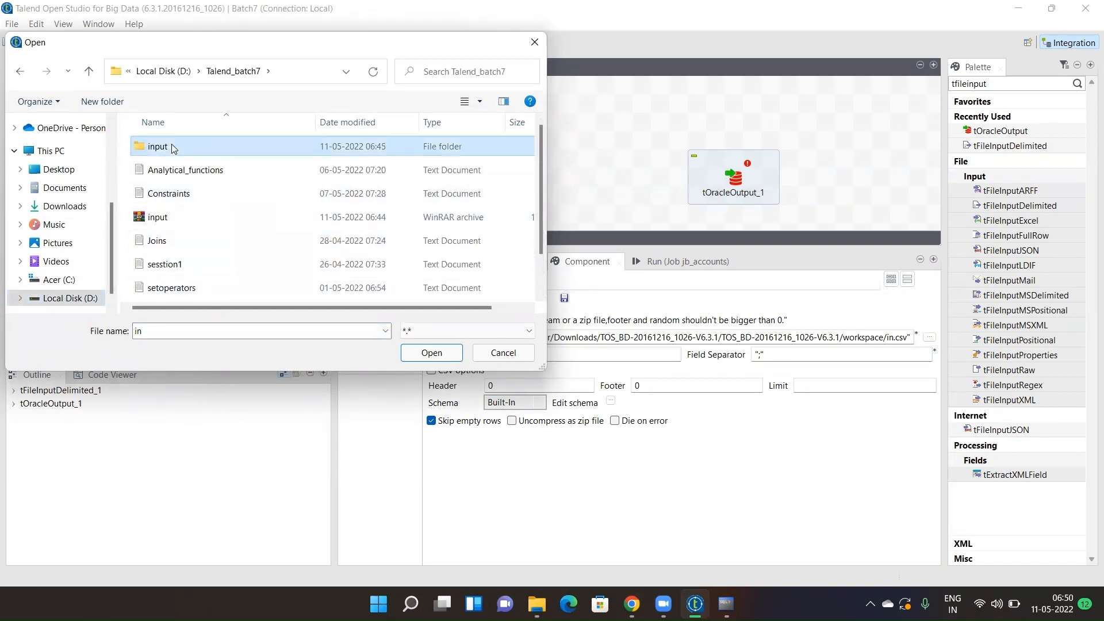
{"action": "left_click", "coordinate": [172, 151]}
{"action": "double_click", "coordinate": [172, 151]}
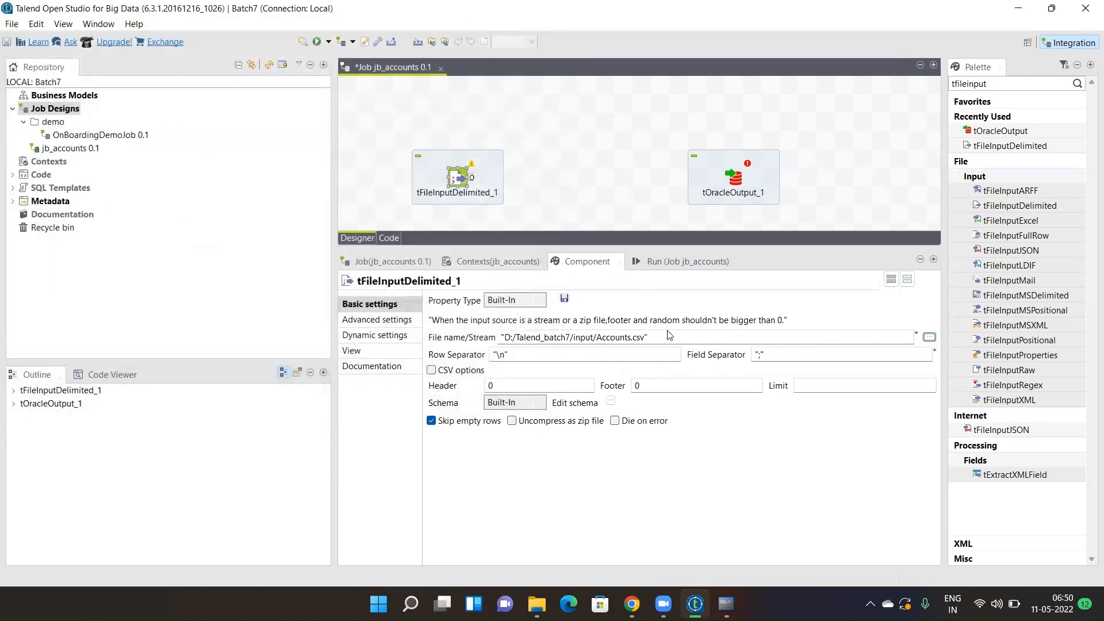
- Review the new Accounts.csv path in the File name field, then select the field separator
{"action": "left_click_drag", "start_coordinate": [663, 339], "coordinate": [482, 332]}
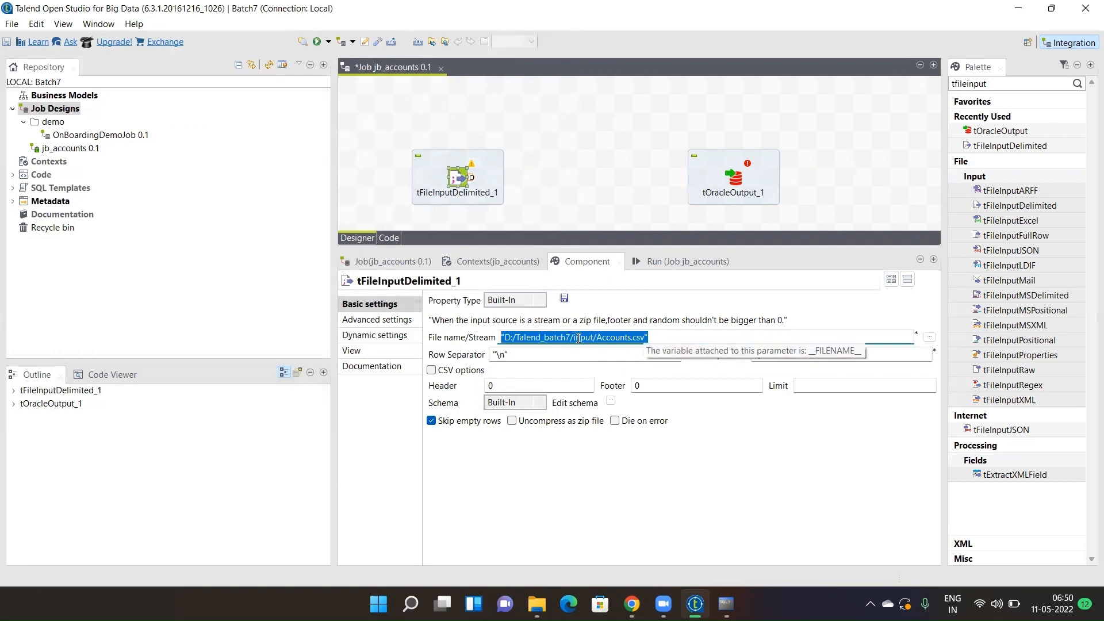
{"action": "left_click", "coordinate": [506, 338]}
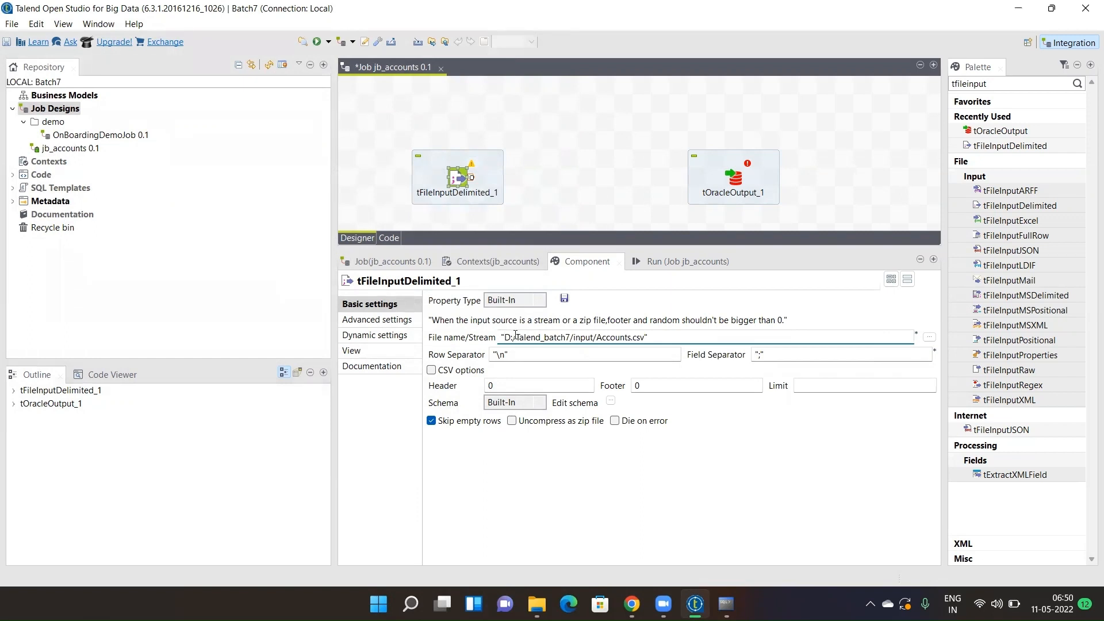
{"action": "left_click_drag", "start_coordinate": [515, 337], "coordinate": [562, 337]}
{"action": "triple_click", "coordinate": [585, 337]}
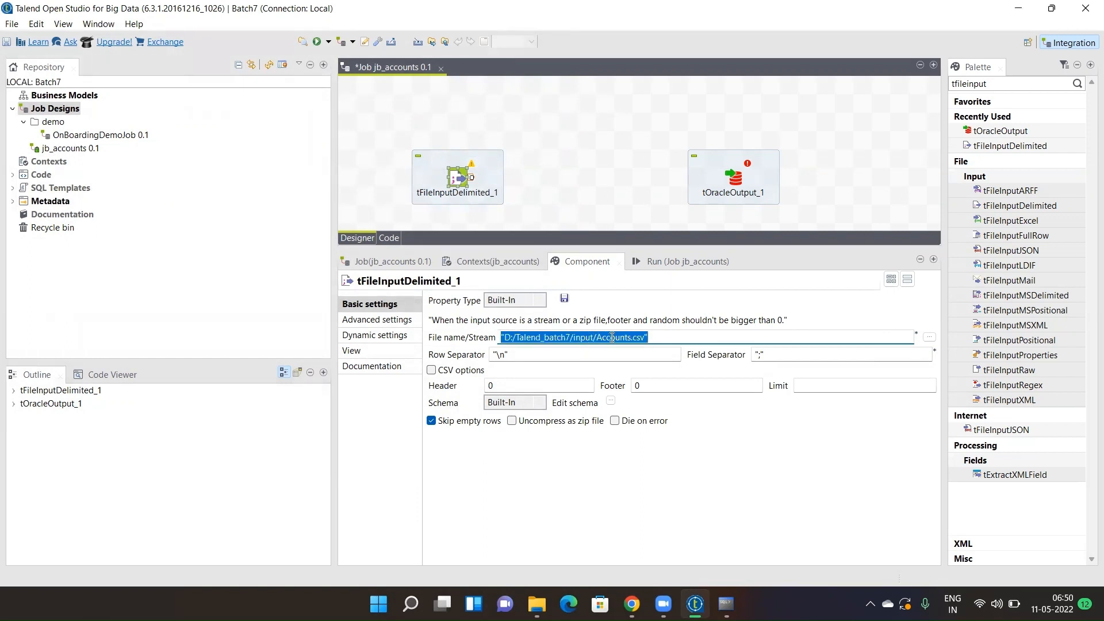
{"action": "left_click", "coordinate": [611, 337]}
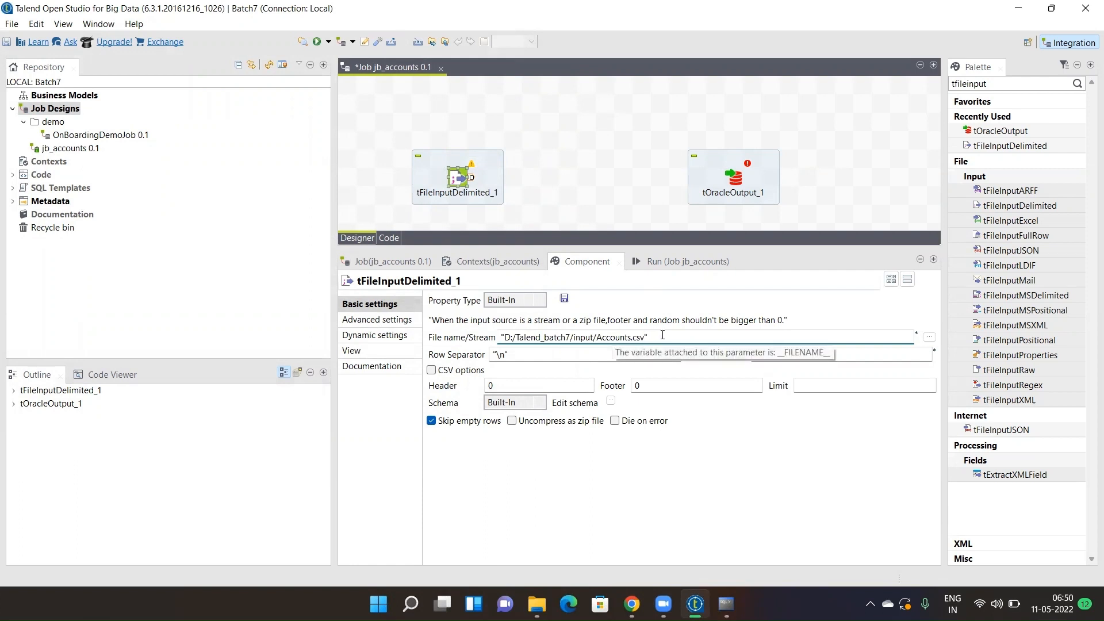
{"action": "left_click_drag", "start_coordinate": [648, 337], "coordinate": [496, 340]}
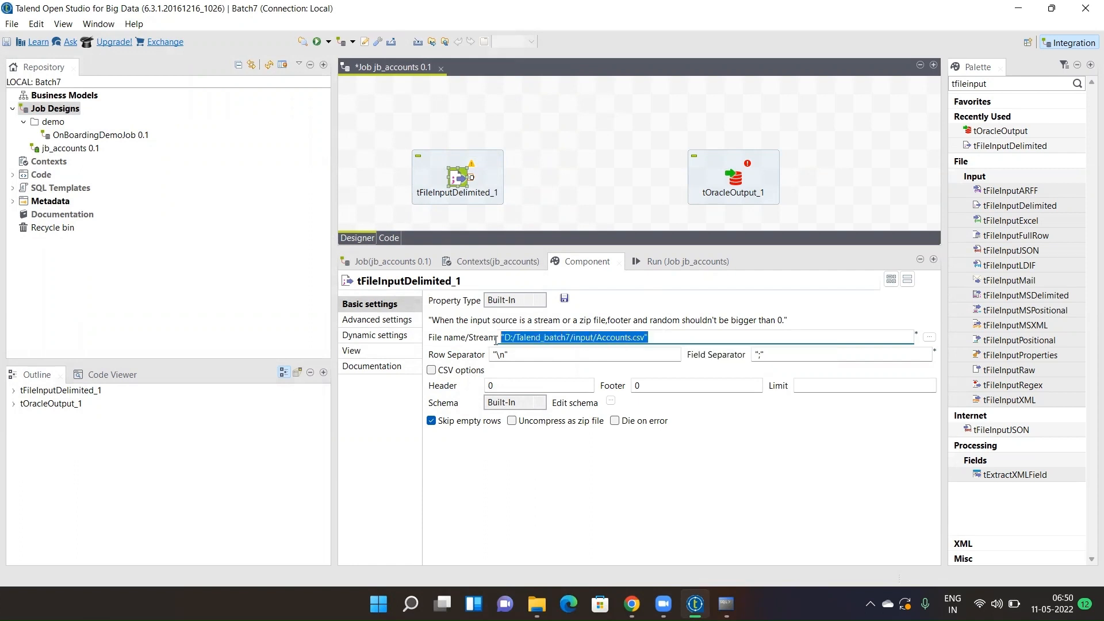
{"action": "left_click", "coordinate": [646, 338]}
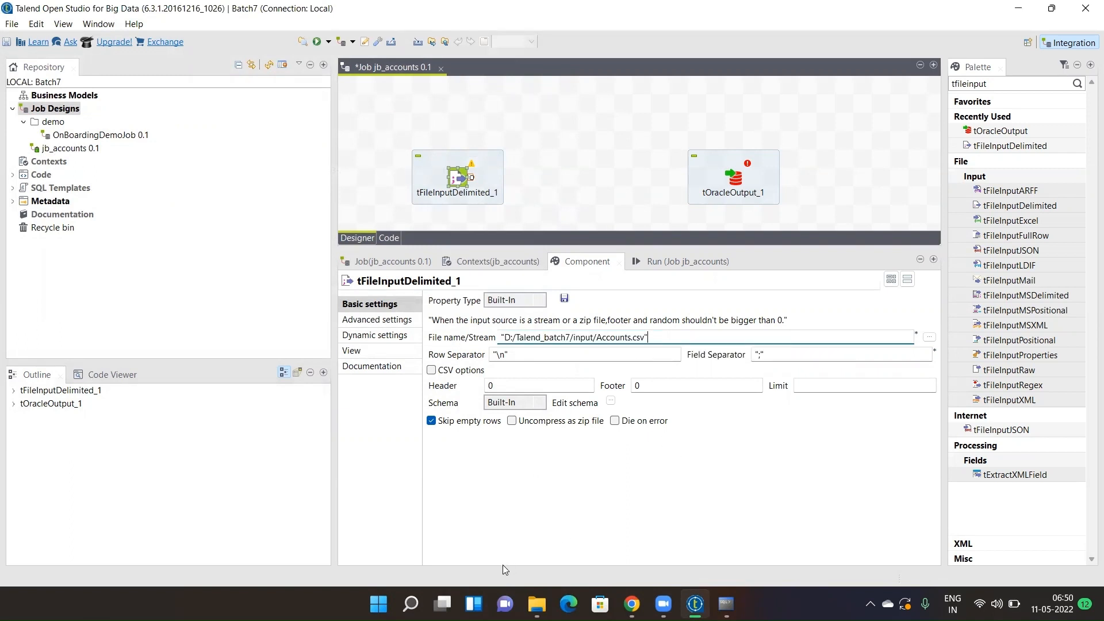
{"action": "left_click", "coordinate": [760, 355]}
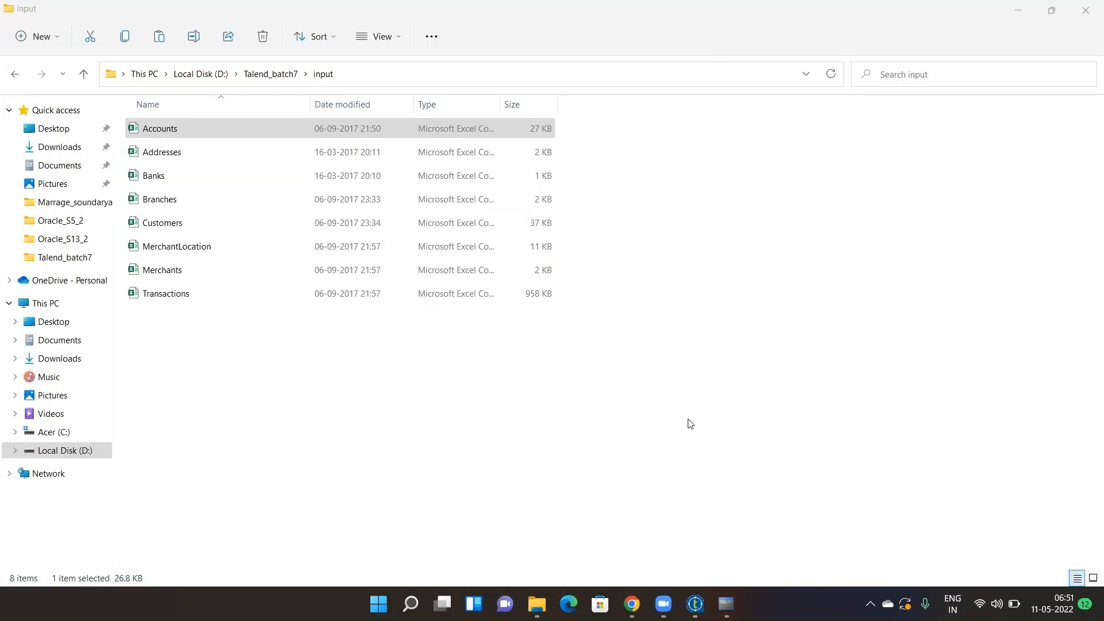
- Switch through the SQL command line session back to the jb_accounts job in Talend
{"action": "mouse_move", "coordinate": [725, 603]}
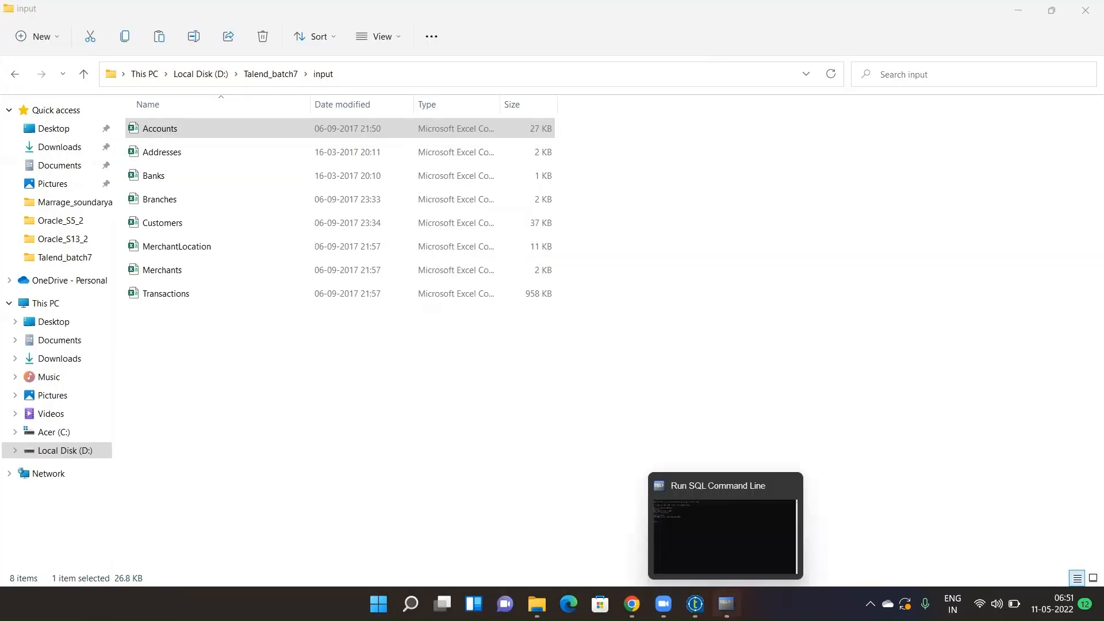
{"action": "left_click", "coordinate": [726, 603]}
{"action": "left_click", "coordinate": [695, 603]}
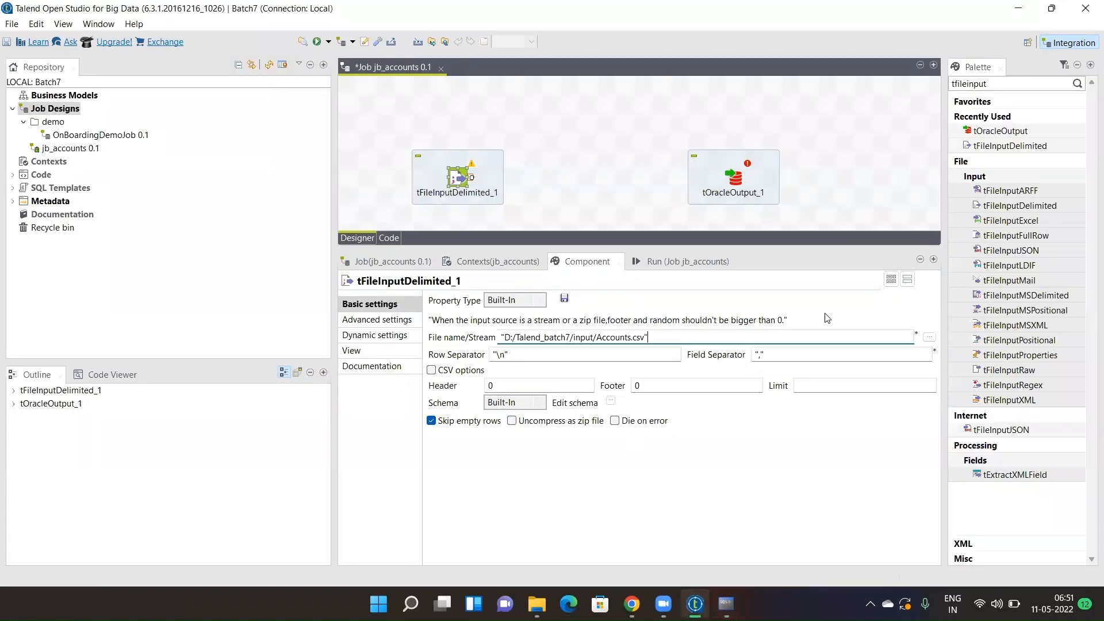
- Replace tFileInputDelimited_1's ';' field separator with ','
{"action": "left_click", "coordinate": [761, 354]}
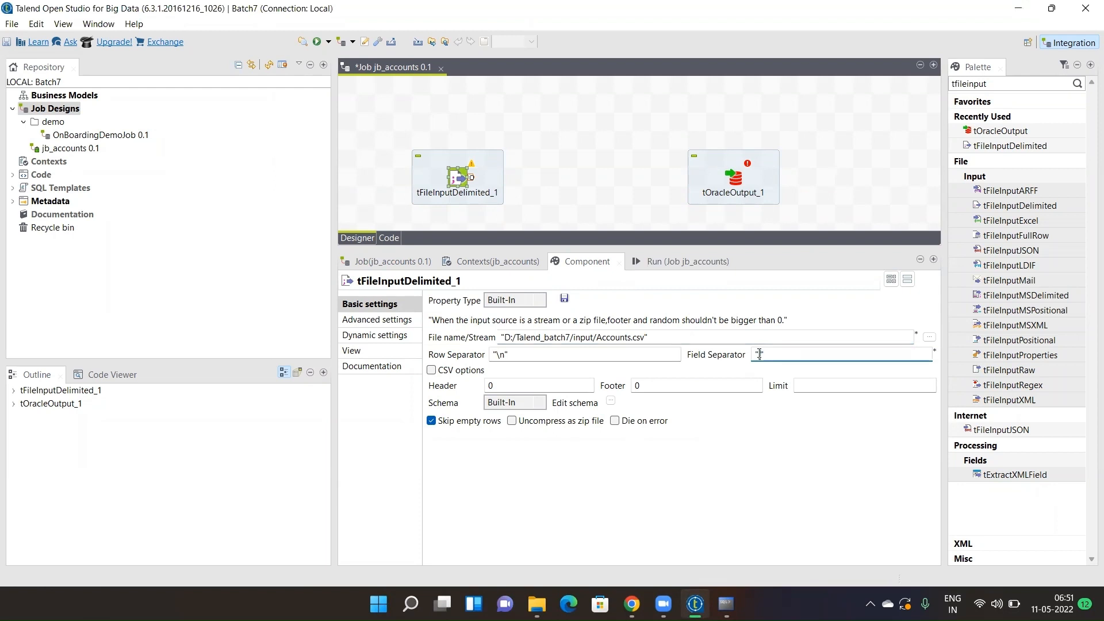
{"action": "left_click", "coordinate": [515, 384]}
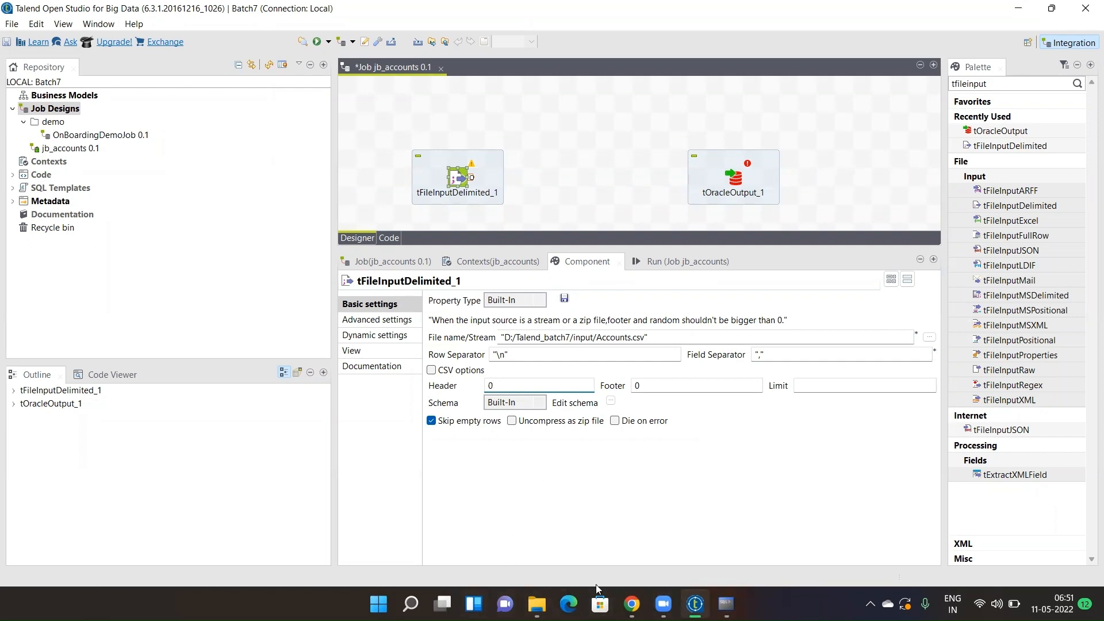
{"action": "left_click", "coordinate": [537, 604]}
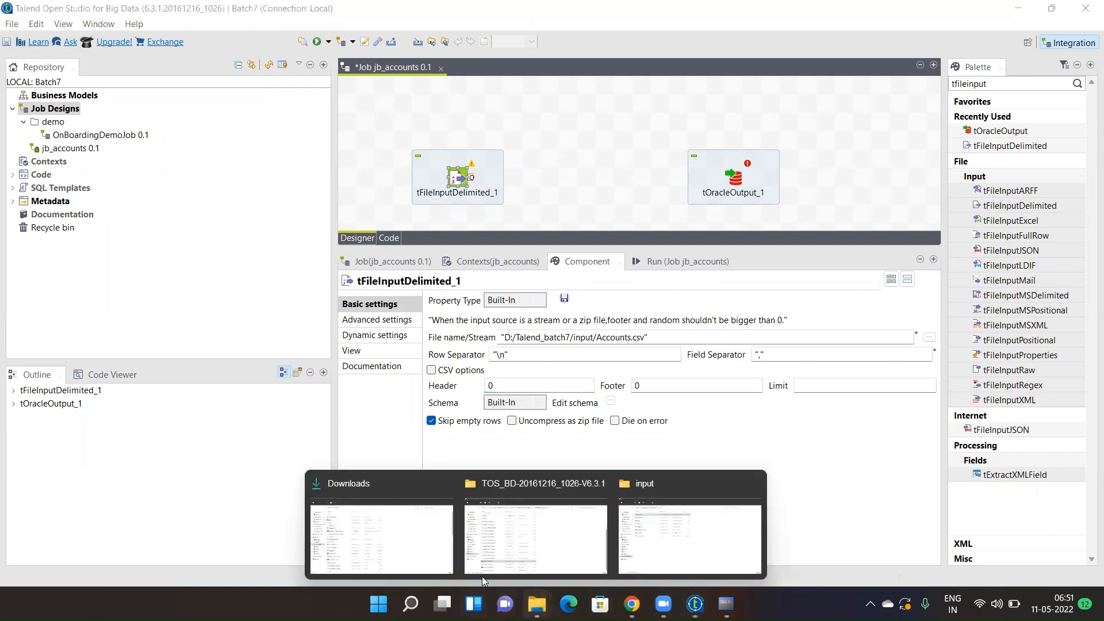
- Open Accounts in Excel and autofit columns A–D to their header names
{"action": "left_click", "coordinate": [628, 554]}
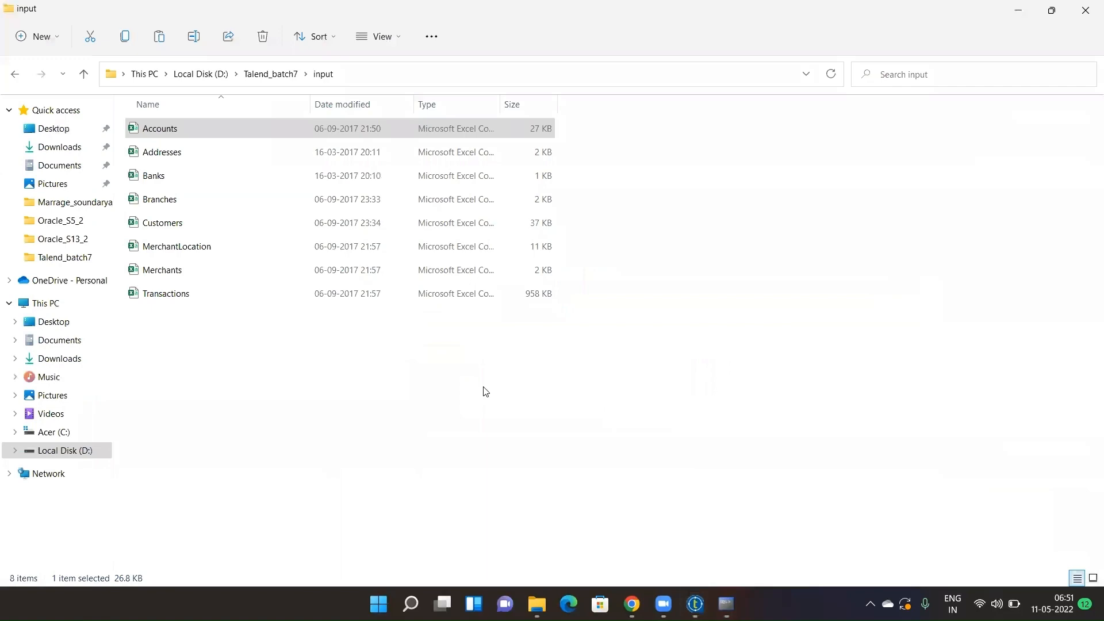
{"action": "double_click", "coordinate": [257, 138]}
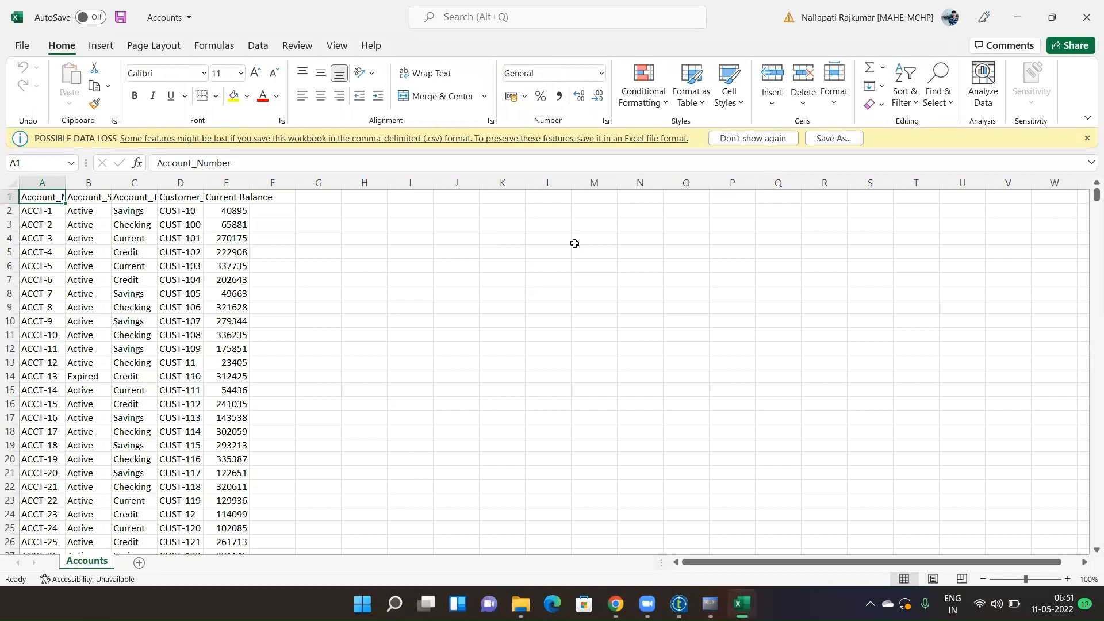
{"action": "left_click", "coordinate": [760, 139]}
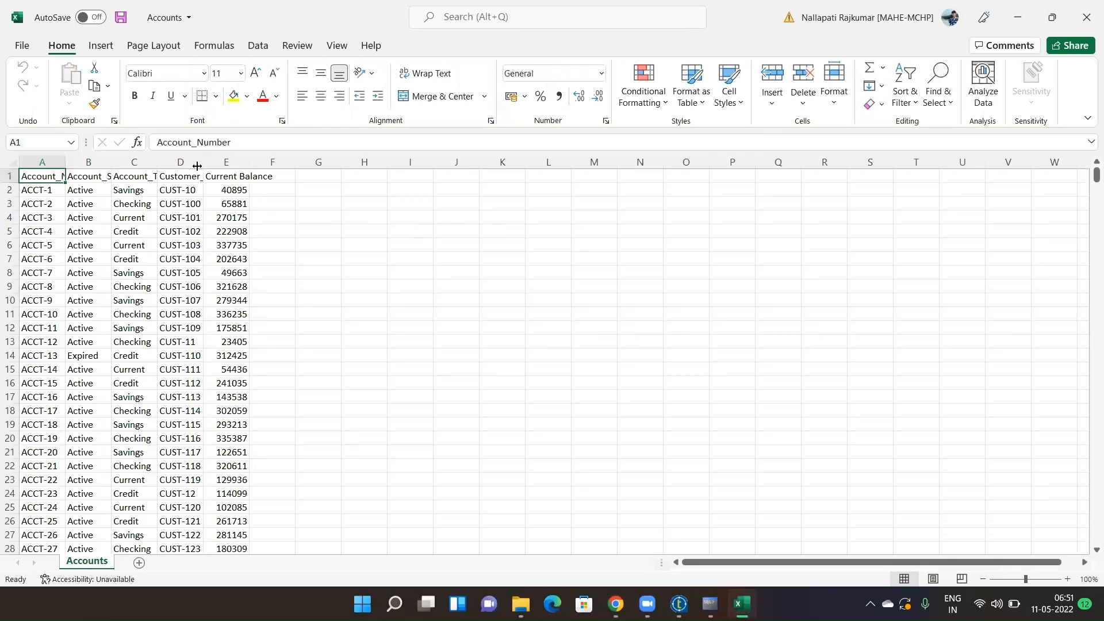
{"action": "left_click", "coordinate": [10, 176]}
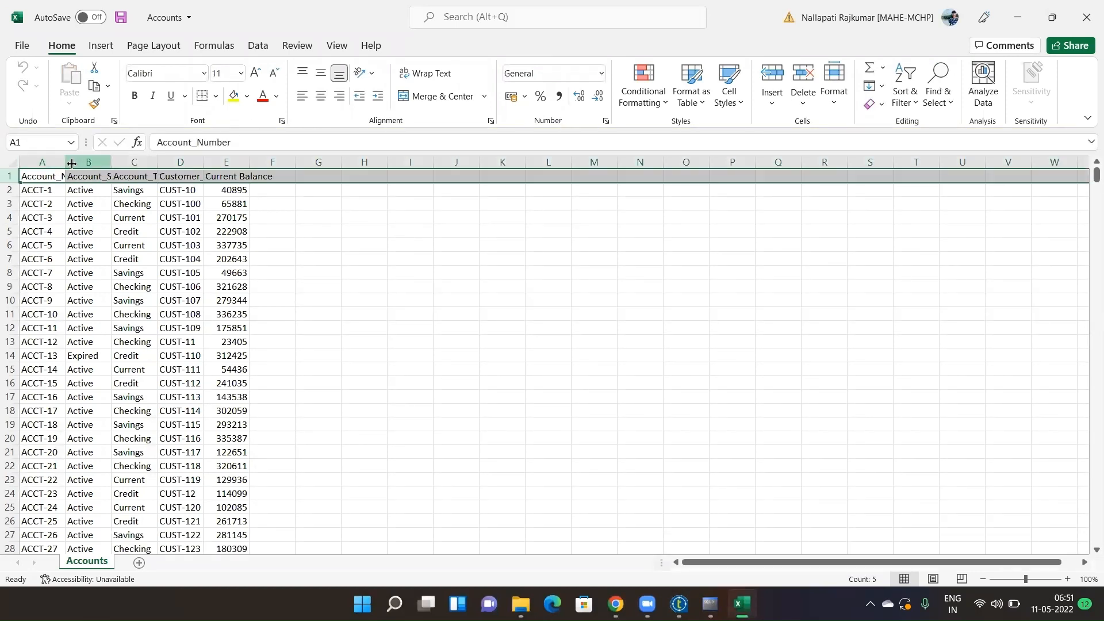
{"action": "double_click", "coordinate": [65, 163]}
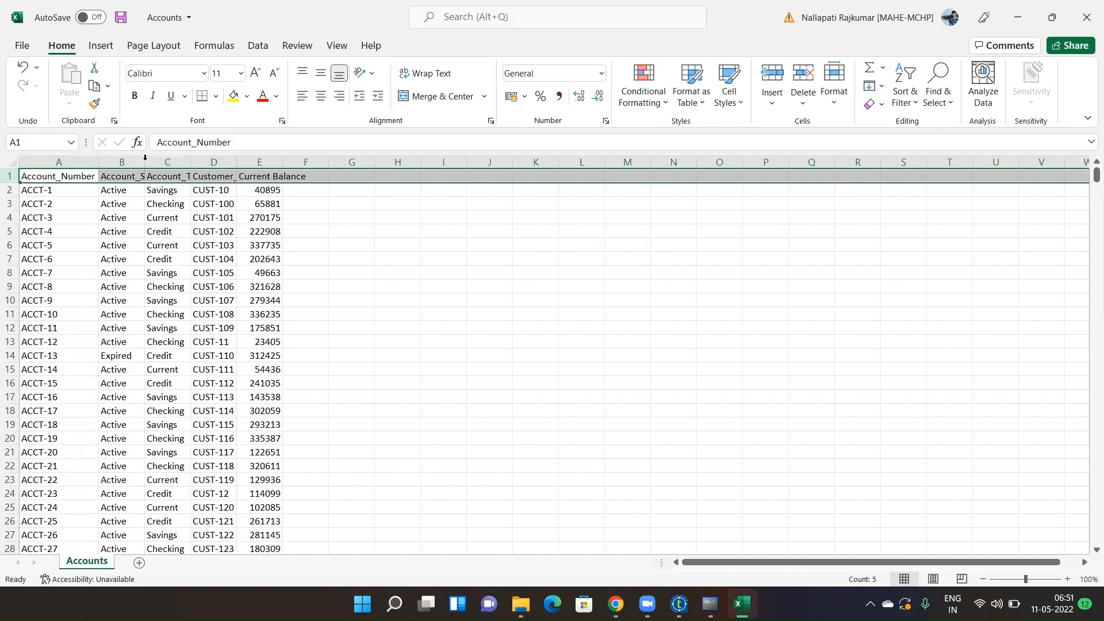
{"action": "double_click", "coordinate": [145, 161]}
{"action": "left_click", "coordinate": [207, 157]}
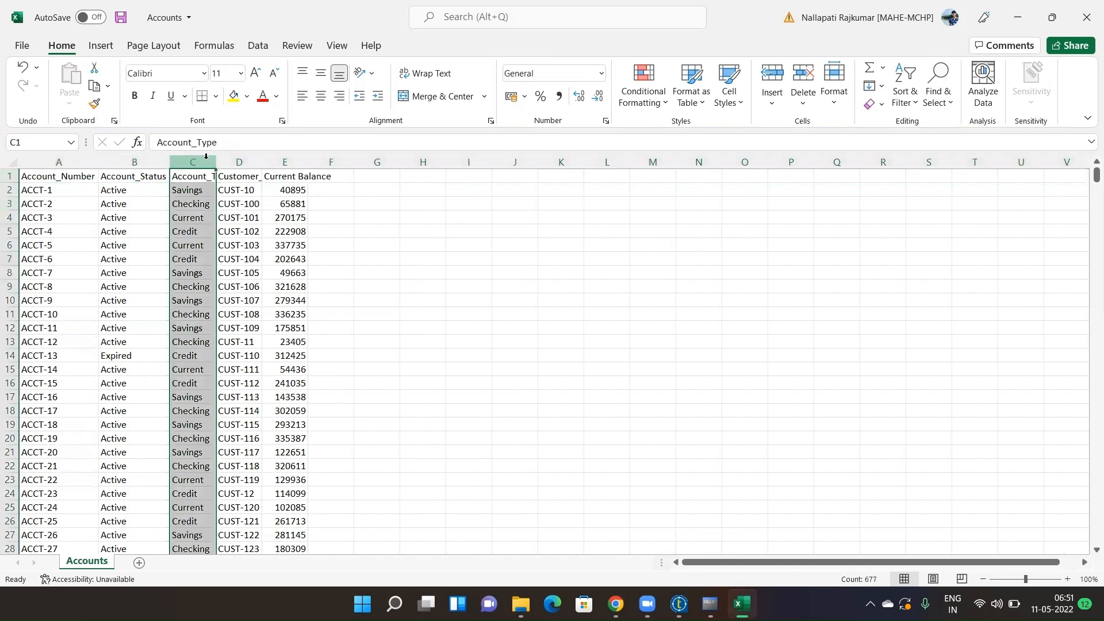
{"action": "double_click", "coordinate": [216, 162]}
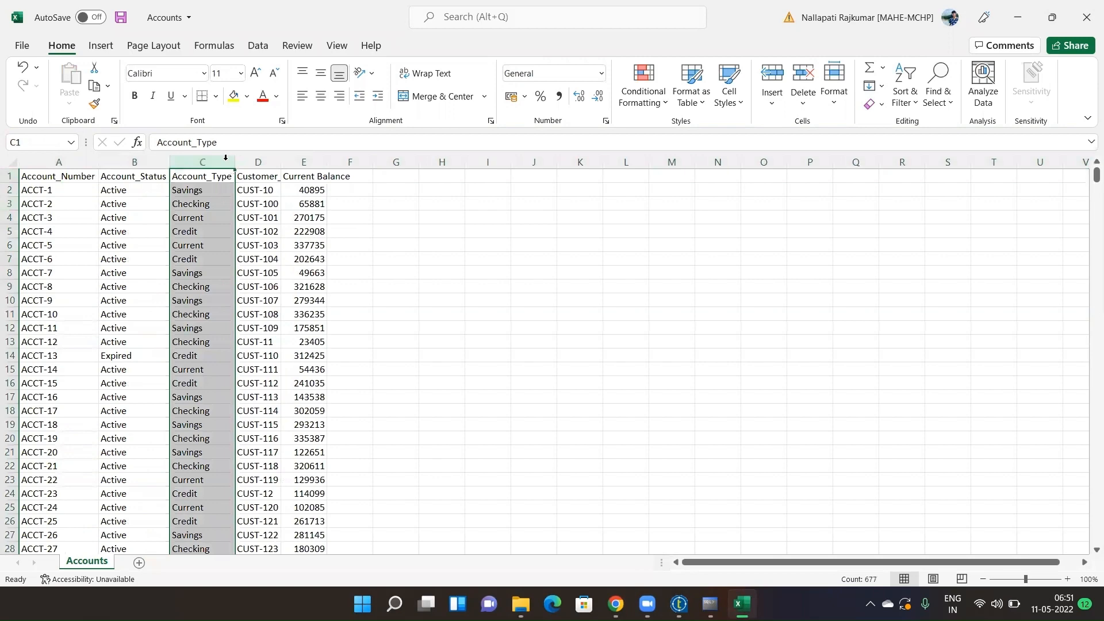
{"action": "double_click", "coordinate": [278, 161]}
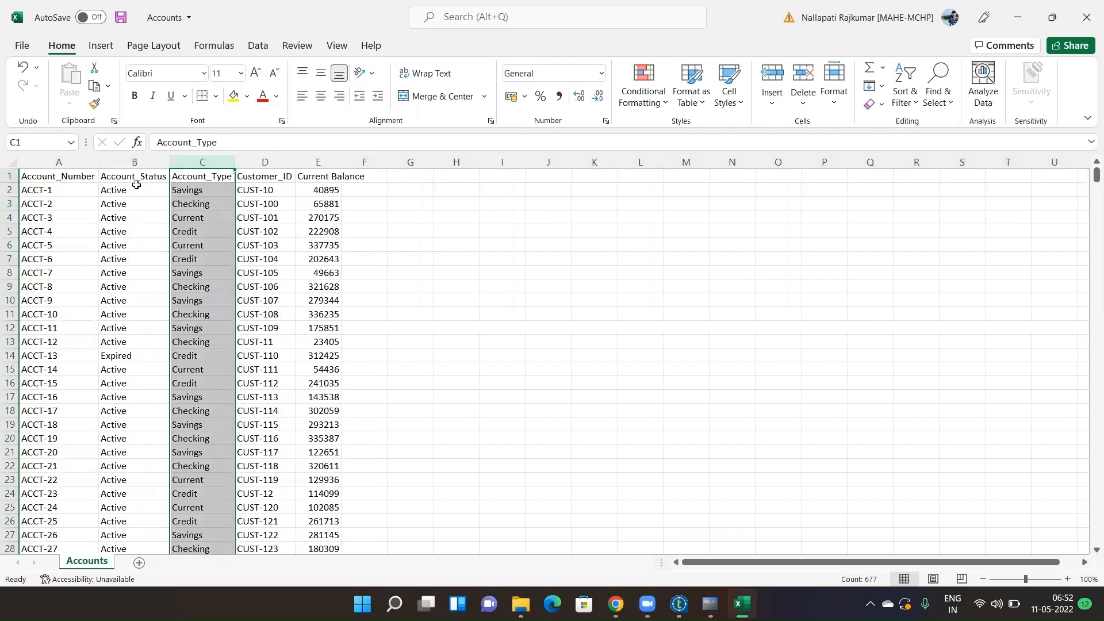
{"action": "left_click", "coordinate": [8, 176]}
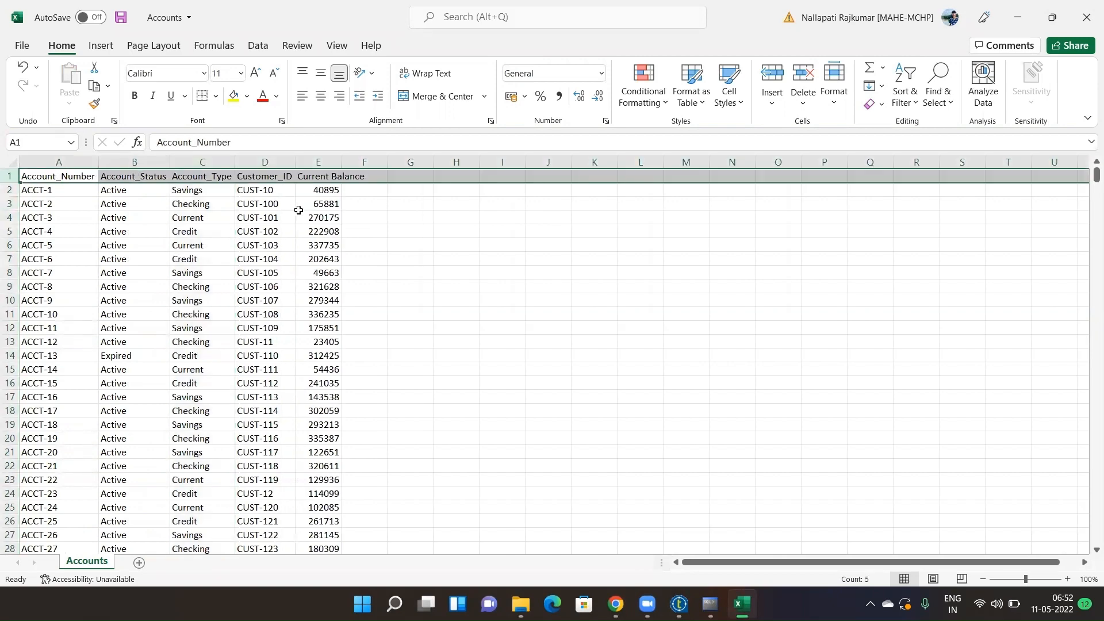
- Set the Talend file input's Header to 1 and leave Limit empty
{"action": "key", "text": "alt+Tab"}
{"action": "left_click", "coordinate": [739, 600]}
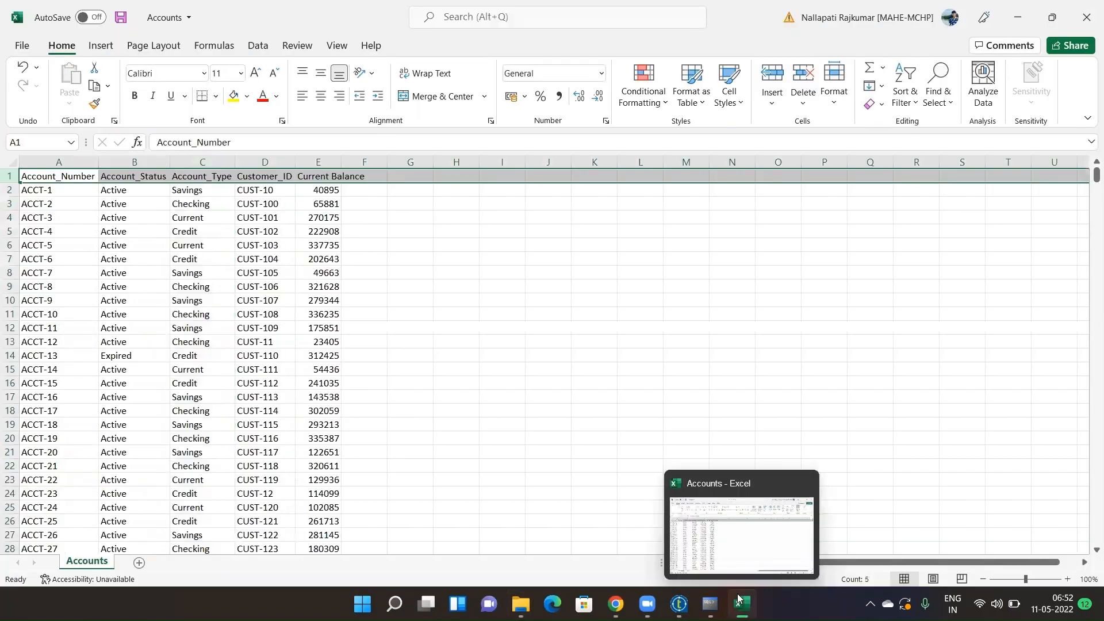
{"action": "left_click", "coordinate": [680, 604]}
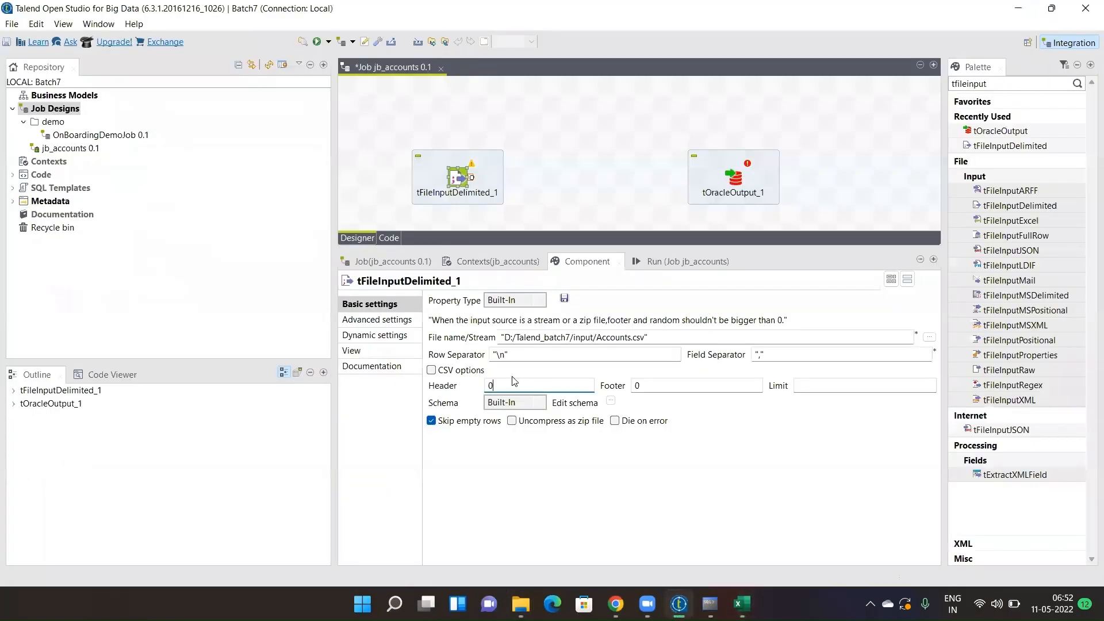
{"action": "type", "text": "1"}
{"action": "left_click", "coordinate": [634, 386]}
{"action": "left_click", "coordinate": [742, 604]}
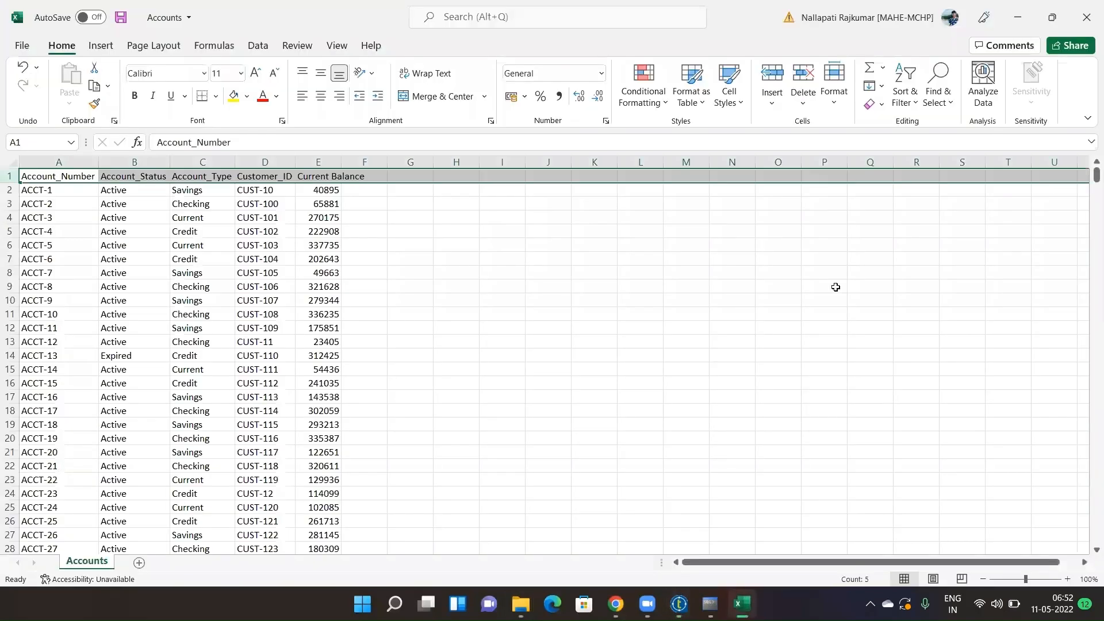
{"action": "scroll", "coordinate": [1086, 186], "scroll_direction": "down", "scroll_amount": 9}
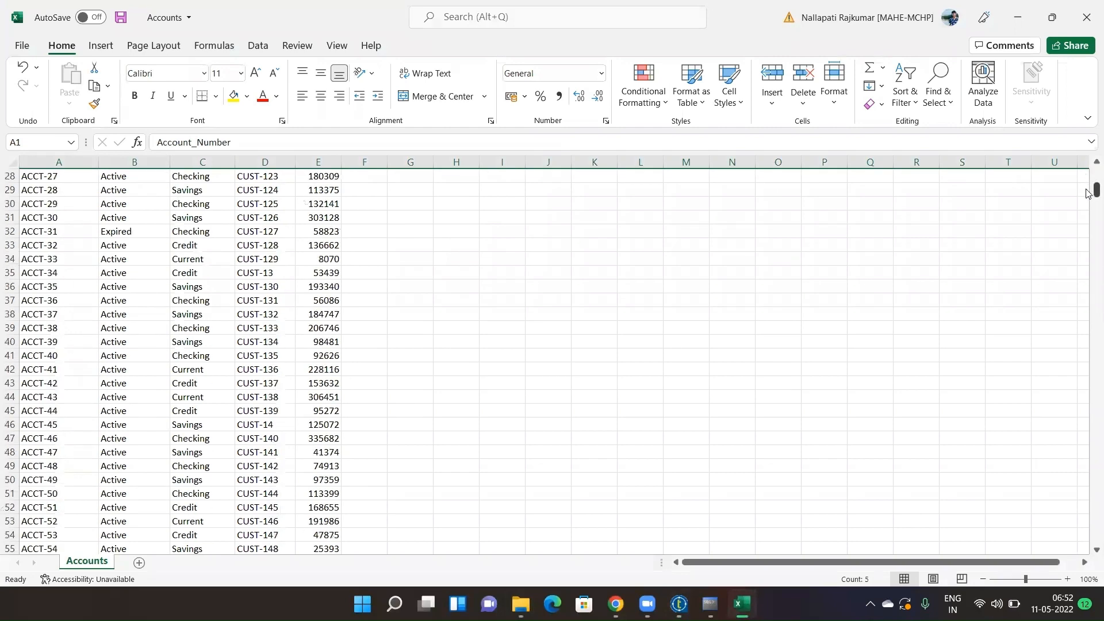
{"action": "left_click_drag", "start_coordinate": [1096, 191], "coordinate": [1096, 184]}
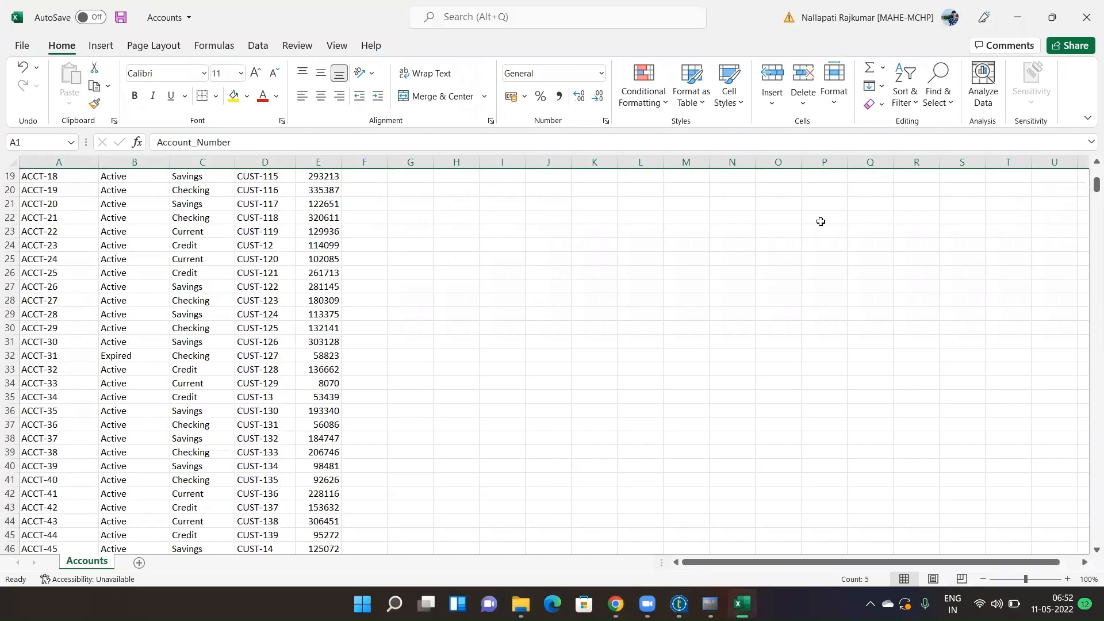
{"action": "key", "text": "alt+Tab"}
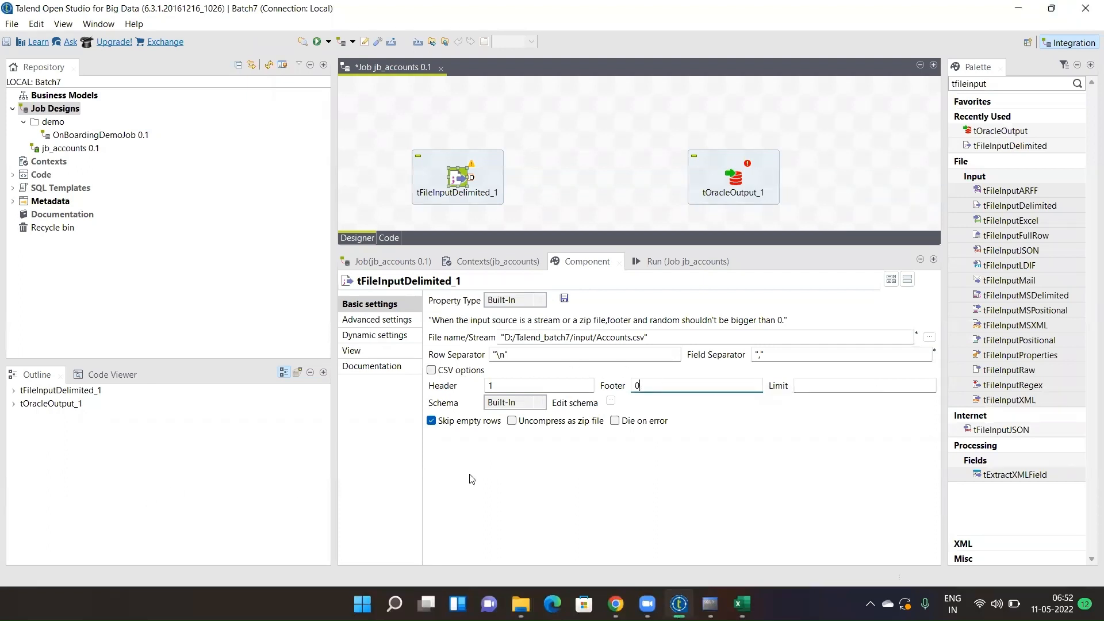
{"action": "left_click", "coordinate": [819, 389]}
{"action": "type", "text": "1000"}
{"action": "key", "text": "BackSpace"}
{"action": "key", "text": "BackSpace"}
{"action": "key", "text": "BackSpace"}
{"action": "key", "text": "BackSpace"}
- Open the file input's schema editor, enlarge it, and add default String columns newColumn onward
{"action": "left_click", "coordinate": [610, 402]}
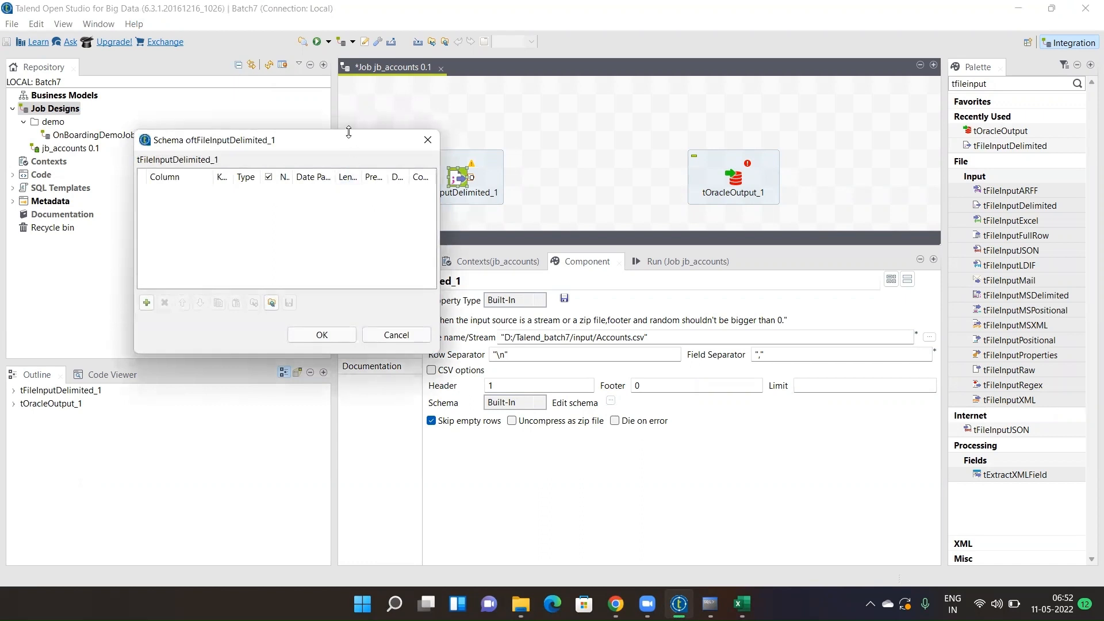
{"action": "left_click_drag", "start_coordinate": [349, 132], "coordinate": [348, 62]}
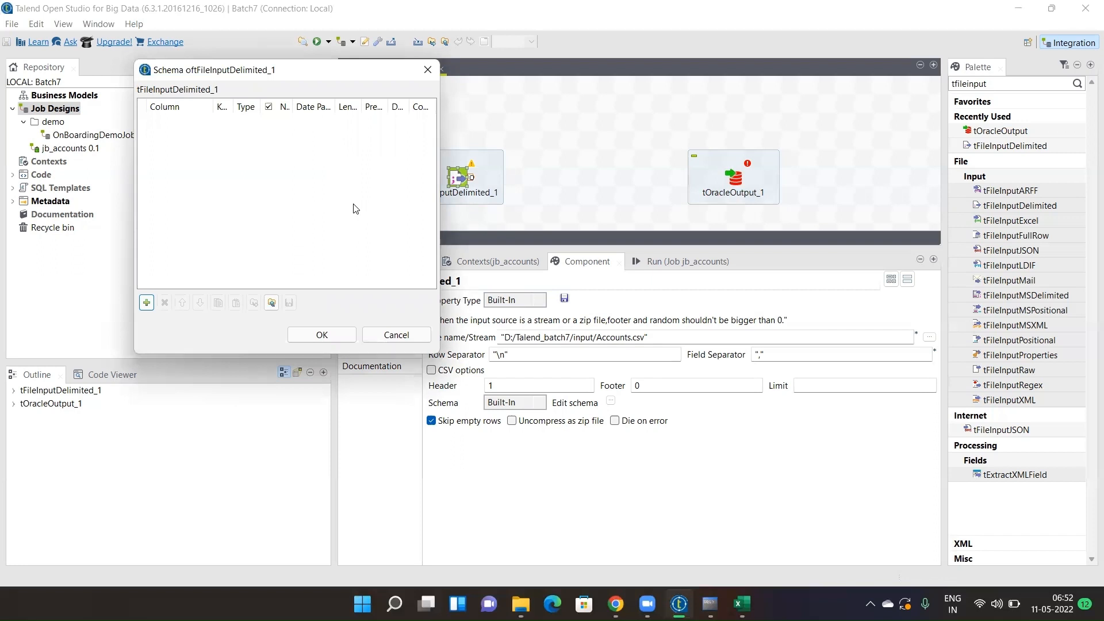
{"action": "left_click", "coordinate": [146, 304]}
{"action": "left_click", "coordinate": [147, 304]}
{"action": "left_click", "coordinate": [147, 303]}
{"action": "left_click", "coordinate": [146, 304]}
{"action": "left_click", "coordinate": [147, 303]}
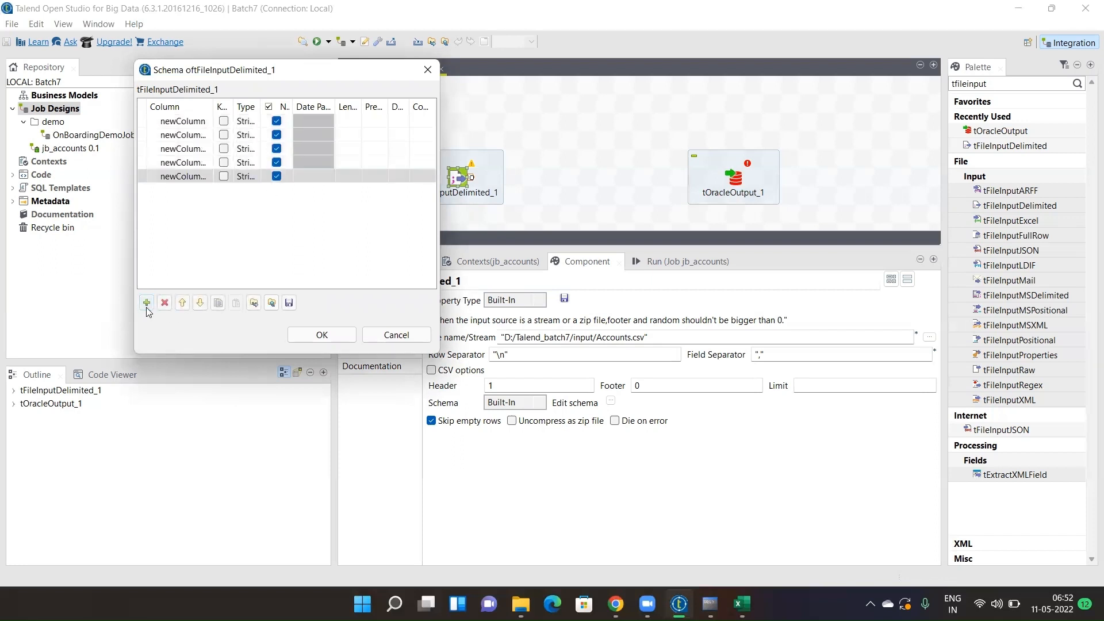
{"action": "left_click_drag", "start_coordinate": [213, 105], "coordinate": [262, 106]}
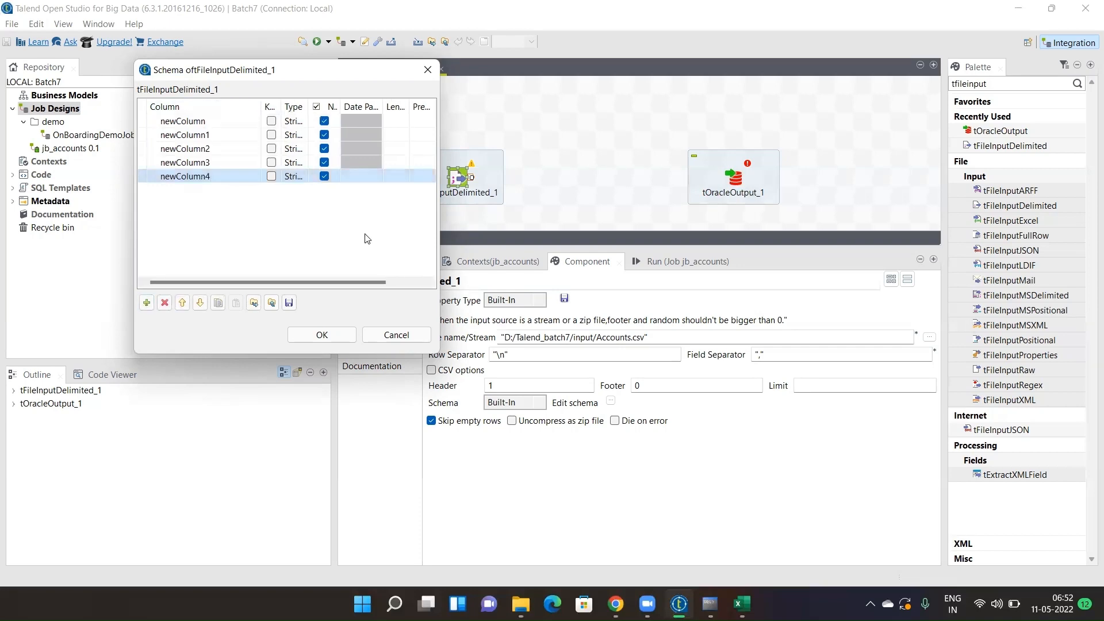
- Copy the Account_Number header from the Accounts sheet
{"action": "left_click", "coordinate": [742, 604]}
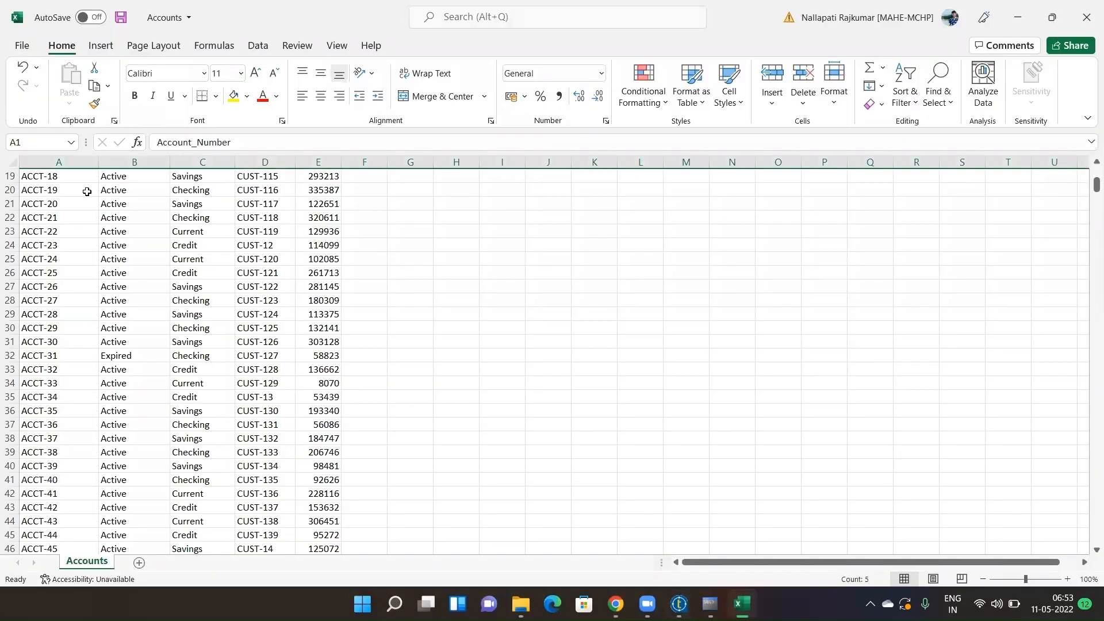
{"action": "left_click_drag", "start_coordinate": [1096, 190], "coordinate": [1096, 176]}
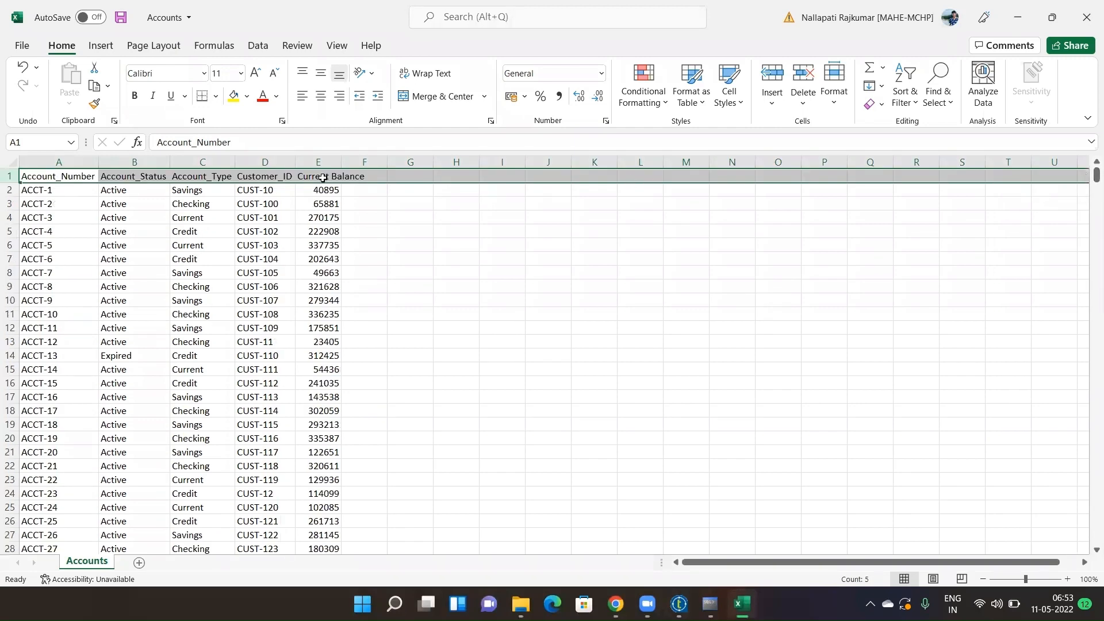
{"action": "left_click", "coordinate": [78, 176]}
{"action": "key", "text": "ctrl+c"}
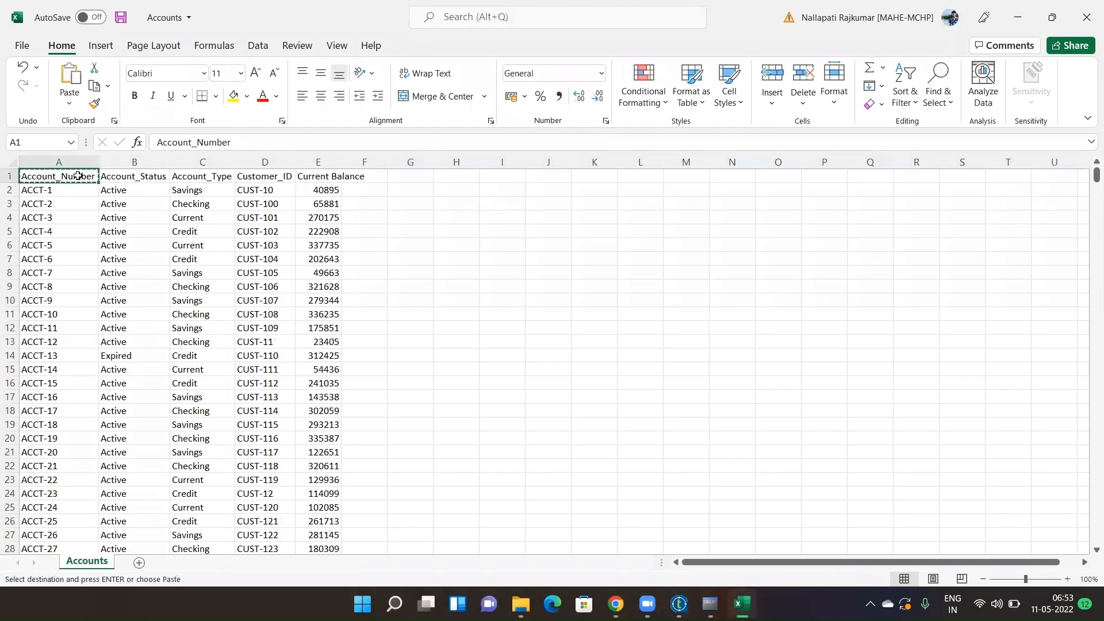
{"action": "key", "text": "alt+Tab"}
- Name the first three schema columns Account_Number, Account_Status and Account_Type from the sheet headers
{"action": "left_click", "coordinate": [218, 121]}
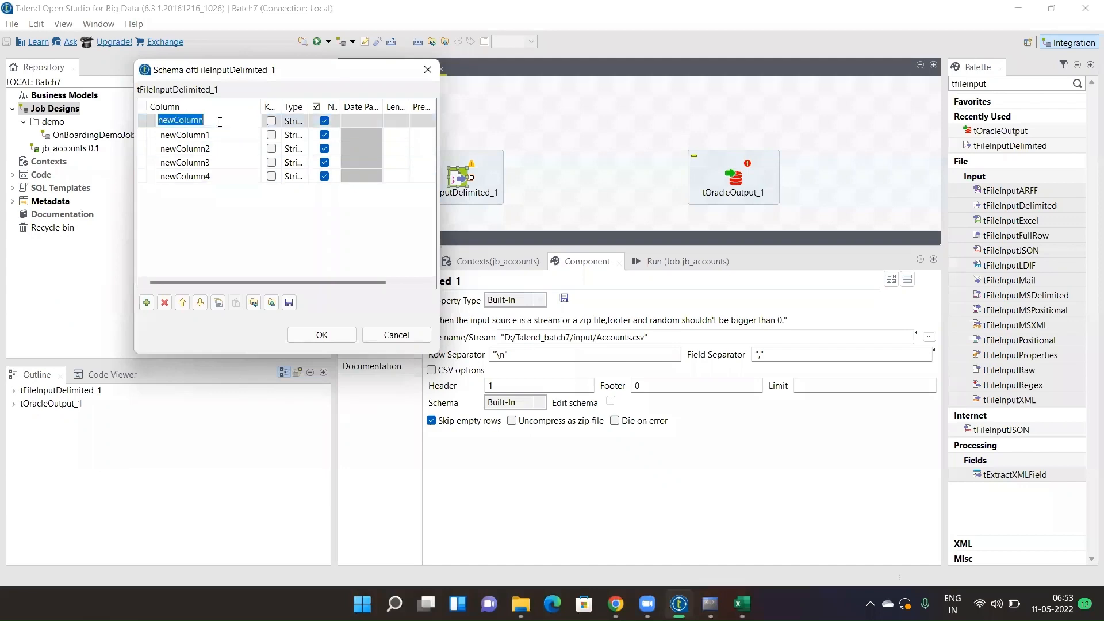
{"action": "key", "text": "ctrl+v"}
{"action": "left_click", "coordinate": [209, 134]}
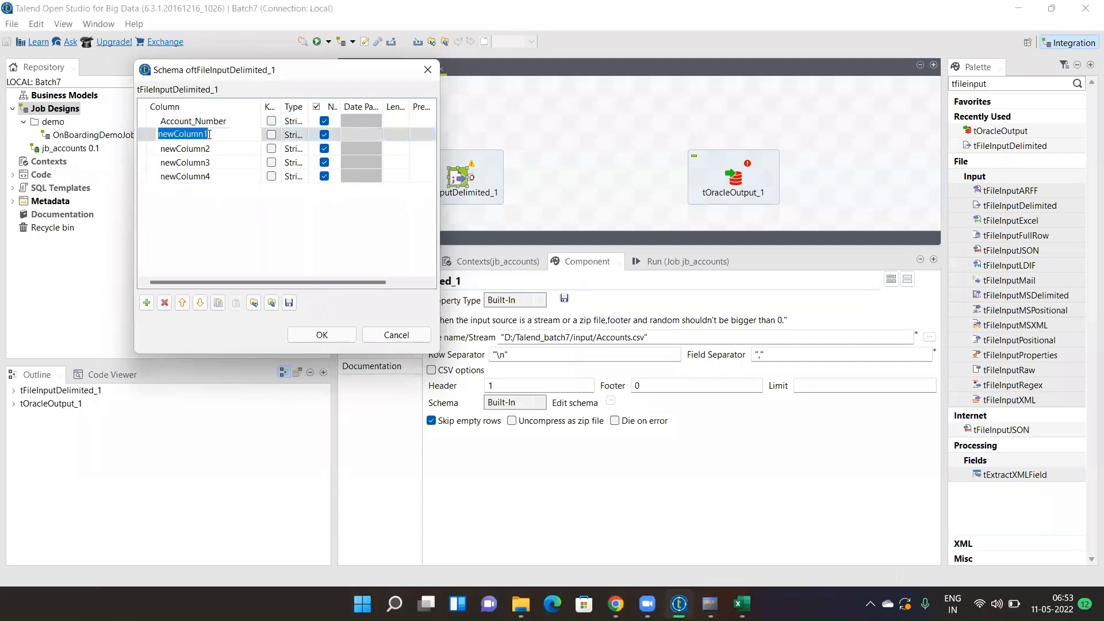
{"action": "key", "text": "alt+Tab"}
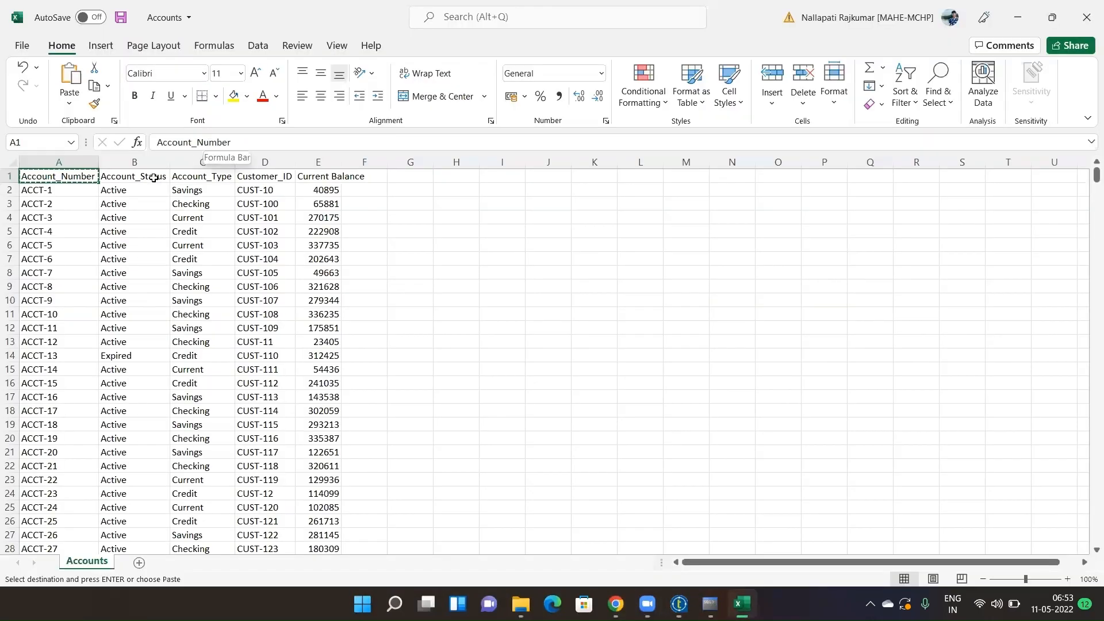
{"action": "left_click", "coordinate": [153, 179]}
{"action": "key", "text": "ctrl+c"}
{"action": "key", "text": "alt+Tab"}
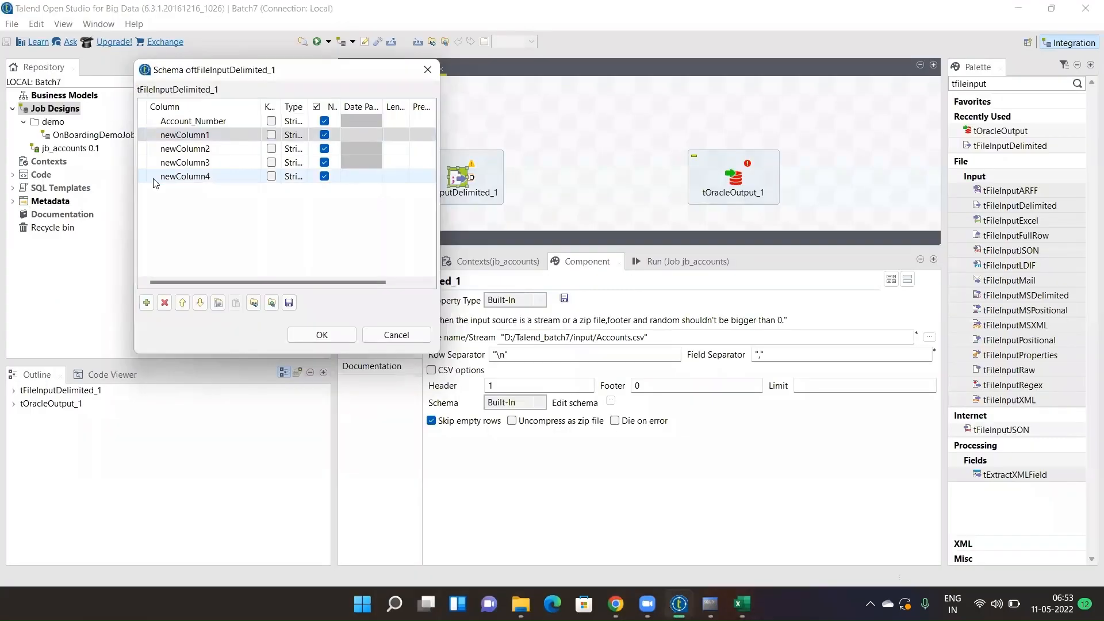
{"action": "left_click", "coordinate": [201, 136]}
{"action": "key", "text": "ctrl+v"}
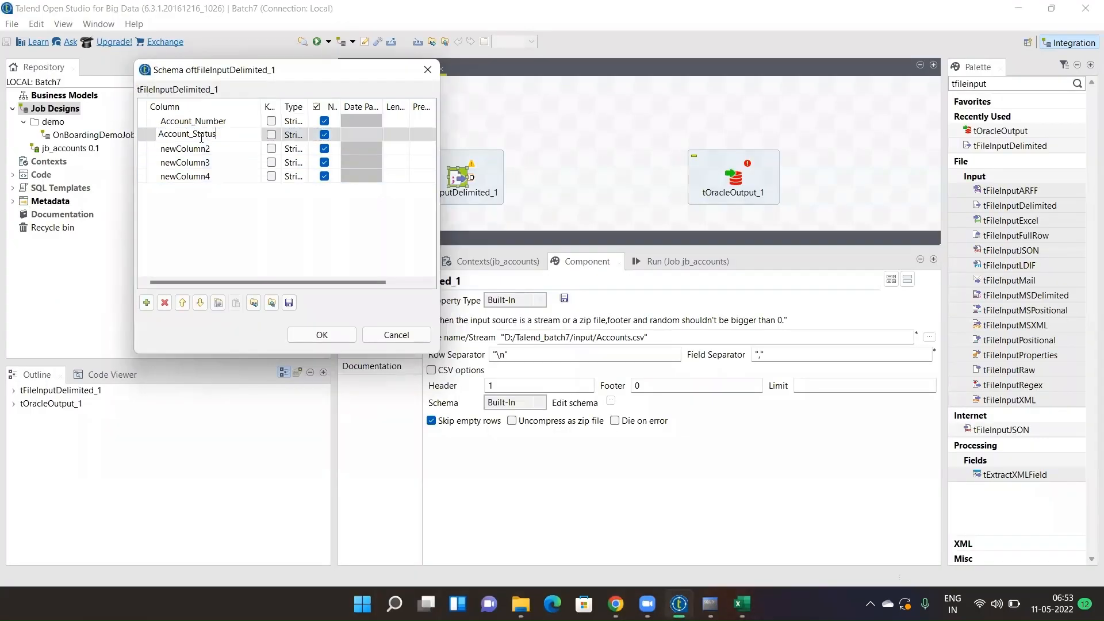
{"action": "key", "text": "alt+Tab"}
{"action": "left_click", "coordinate": [199, 179]}
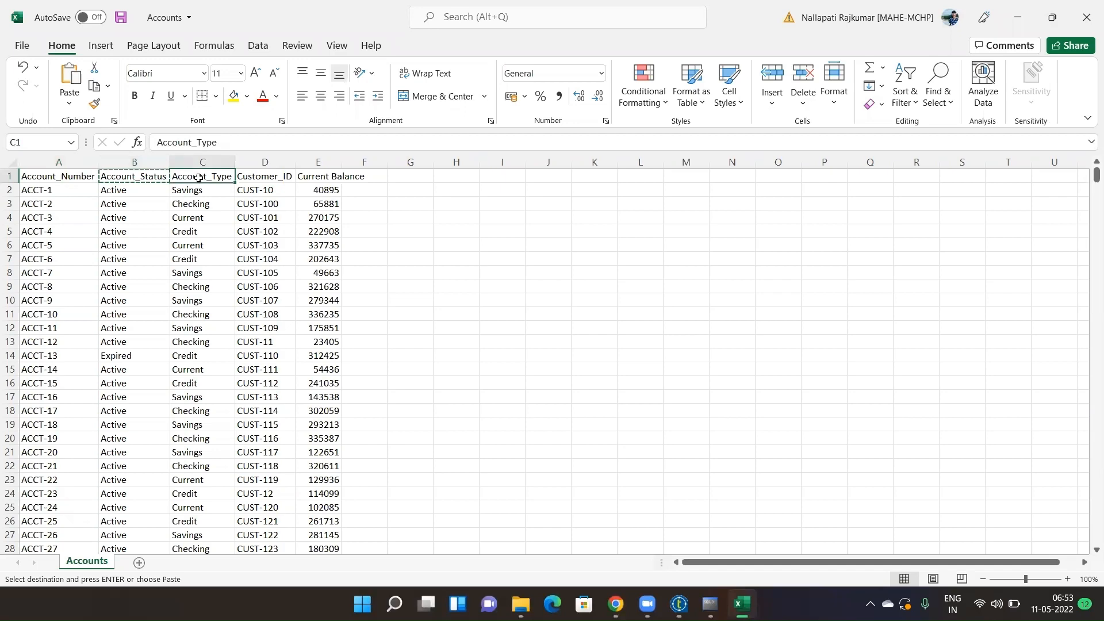
{"action": "key", "text": "ctrl+c"}
{"action": "key", "text": "alt+Tab"}
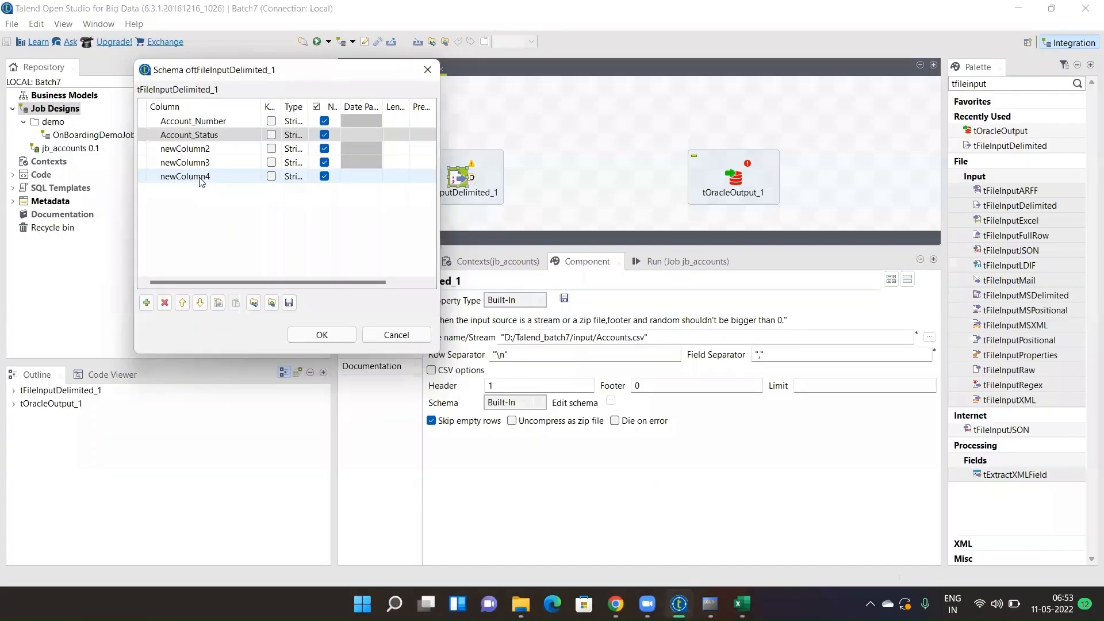
{"action": "left_click", "coordinate": [207, 149]}
{"action": "key", "text": "ctrl+v"}
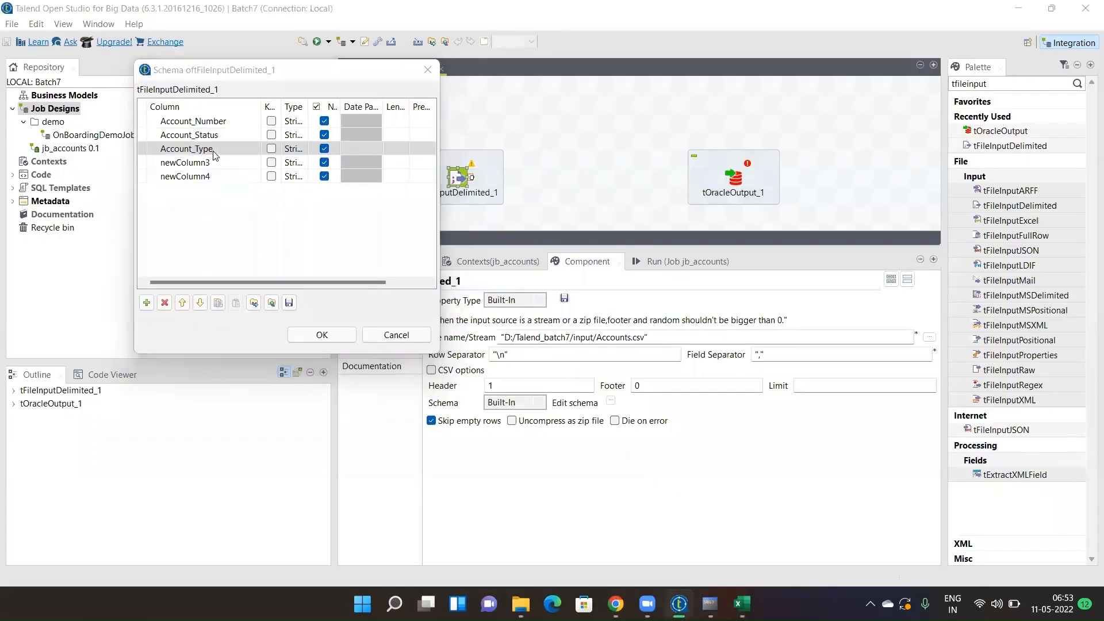
- Name the last two schema columns Customer_ID and Current_Balance, and widen the Type column
{"action": "key", "text": "alt+Tab"}
{"action": "left_click", "coordinate": [270, 176]}
{"action": "key", "text": "ctrl+c"}
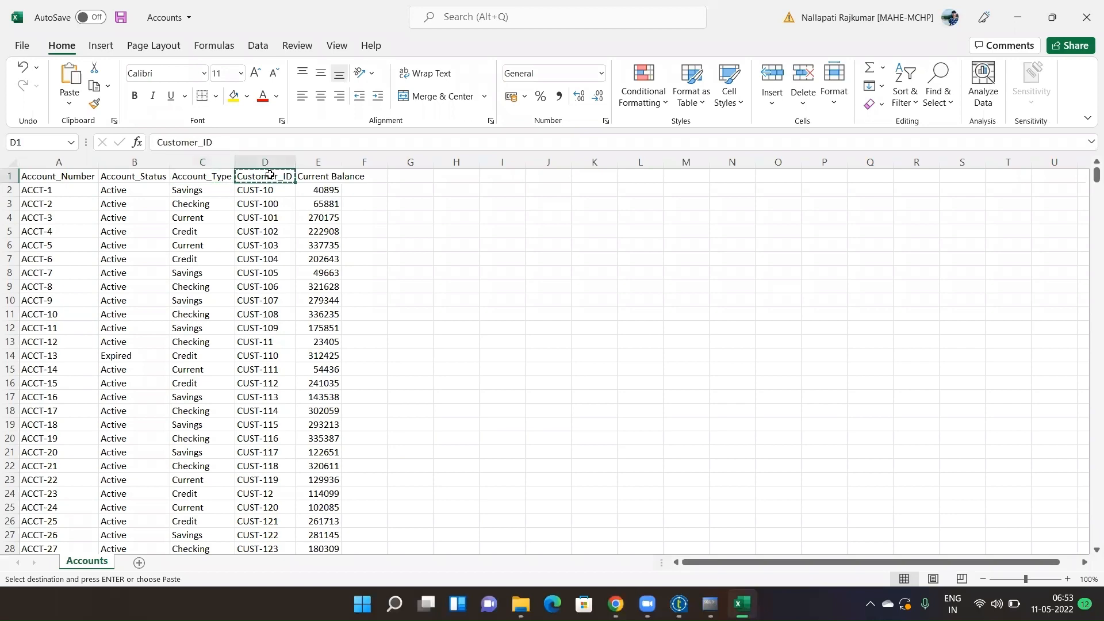
{"action": "key", "text": "alt+Tab"}
{"action": "left_click", "coordinate": [212, 167]}
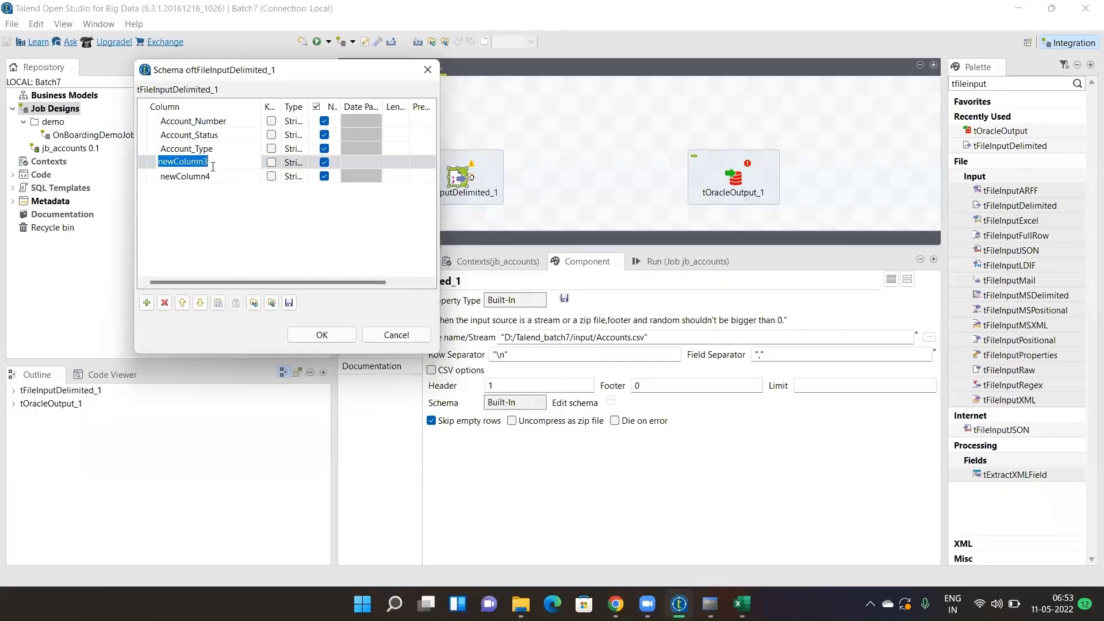
{"action": "key", "text": "ctrl+v"}
{"action": "key", "text": "alt+Tab"}
{"action": "left_click", "coordinate": [322, 179]}
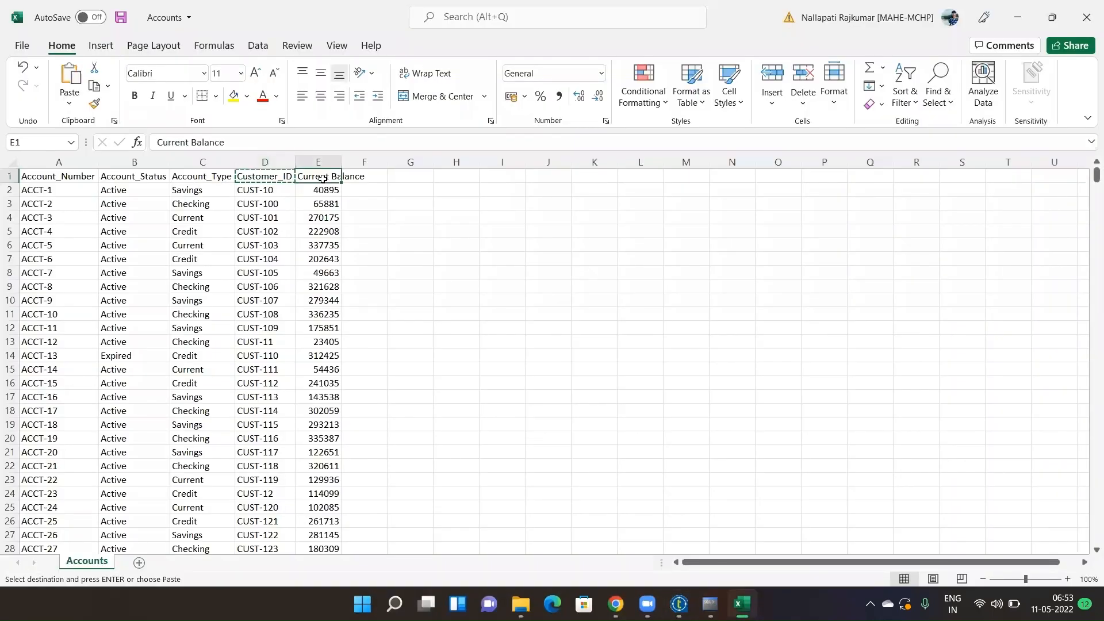
{"action": "key", "text": "ctrl+c"}
{"action": "key", "text": "alt+Tab"}
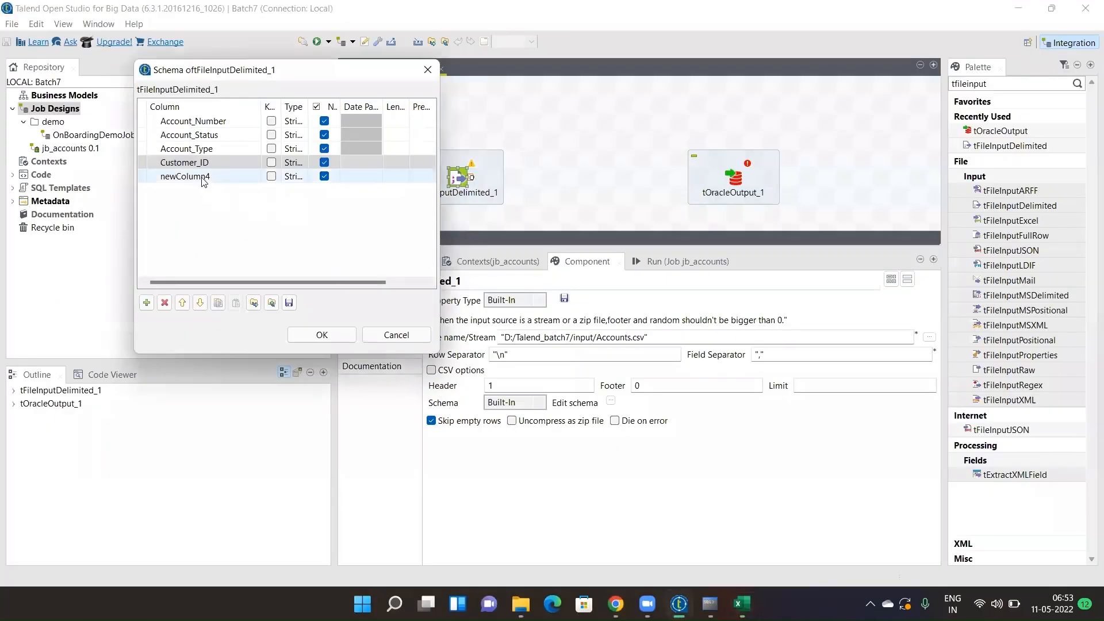
{"action": "left_click", "coordinate": [201, 176]}
{"action": "key", "text": "ctrl+v"}
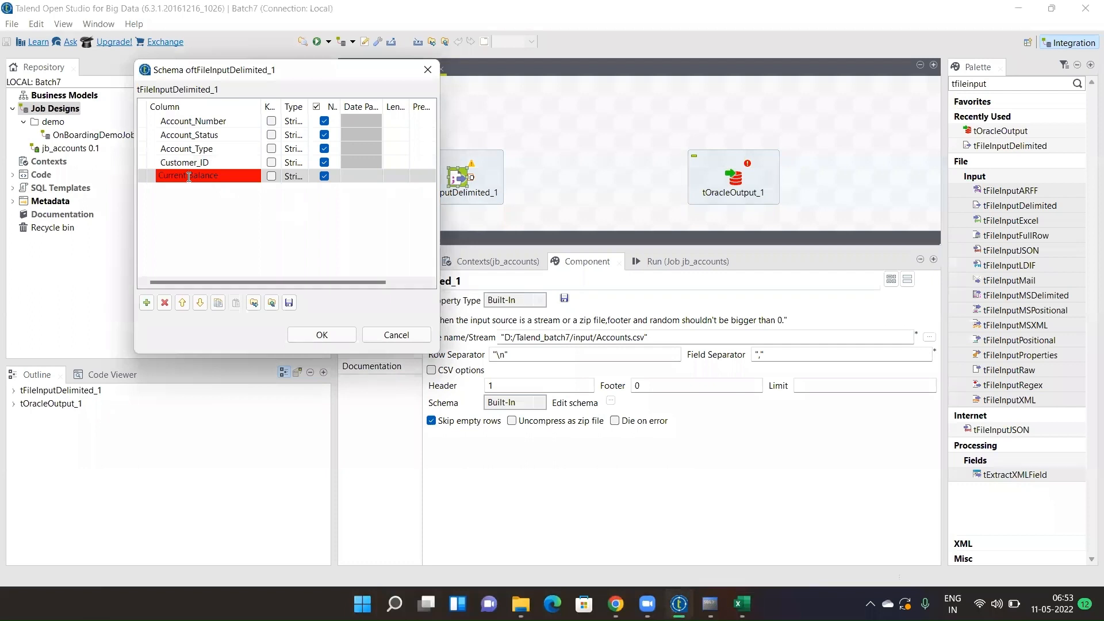
{"action": "key", "text": "BackSpace"}
{"action": "type", "text": "_"}
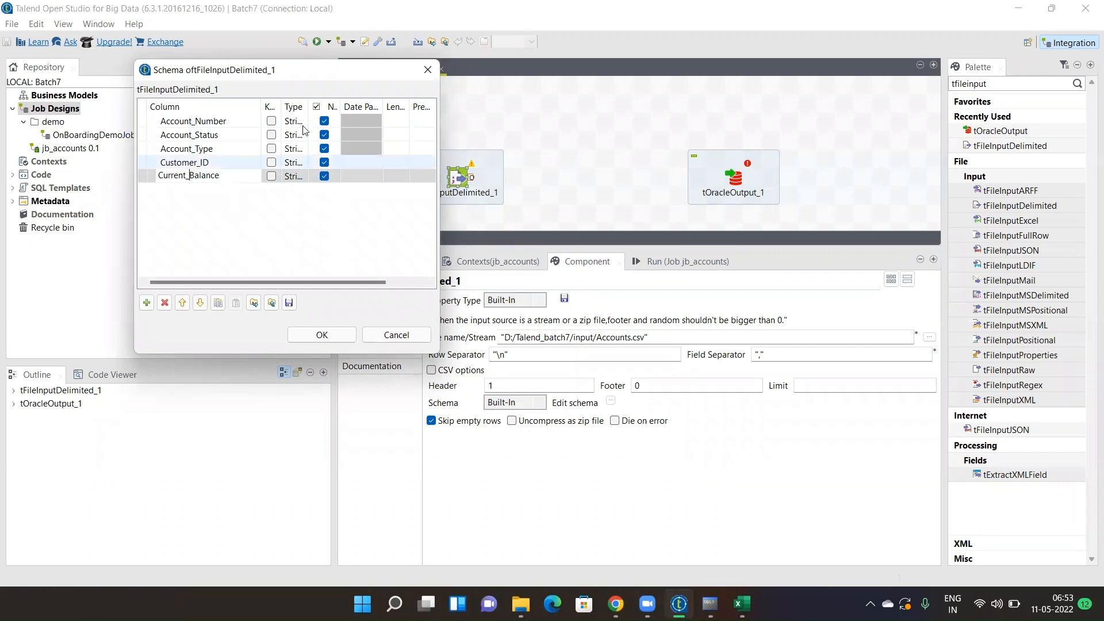
{"action": "left_click_drag", "start_coordinate": [309, 103], "coordinate": [360, 104]}
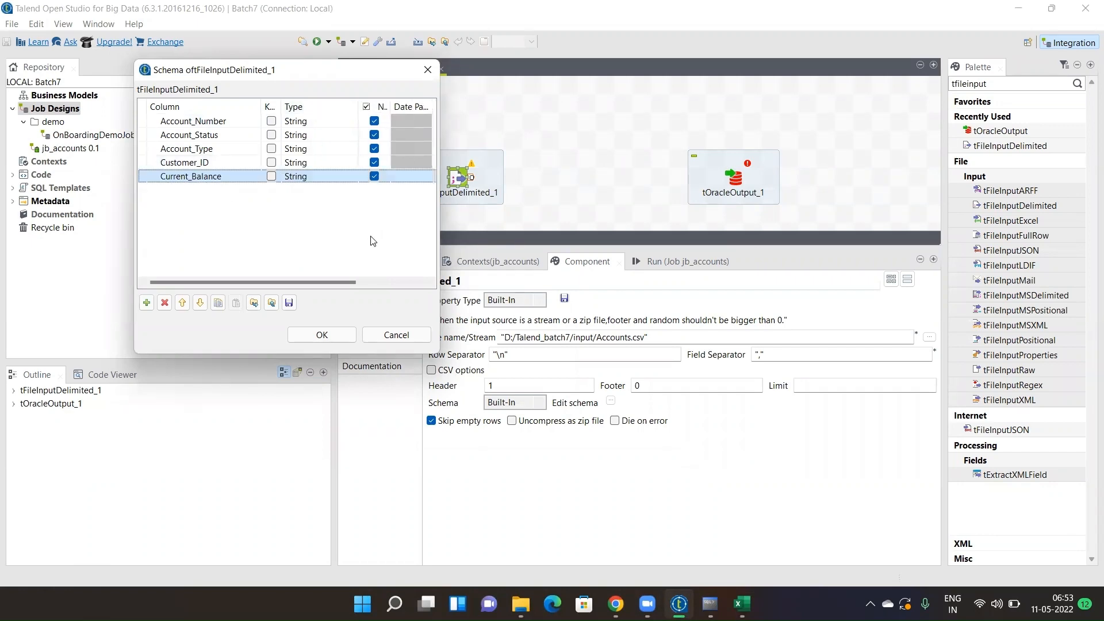
- Check the Accounts sheet columns, confirming Current Balance values are numeric
{"action": "left_click", "coordinate": [742, 604]}
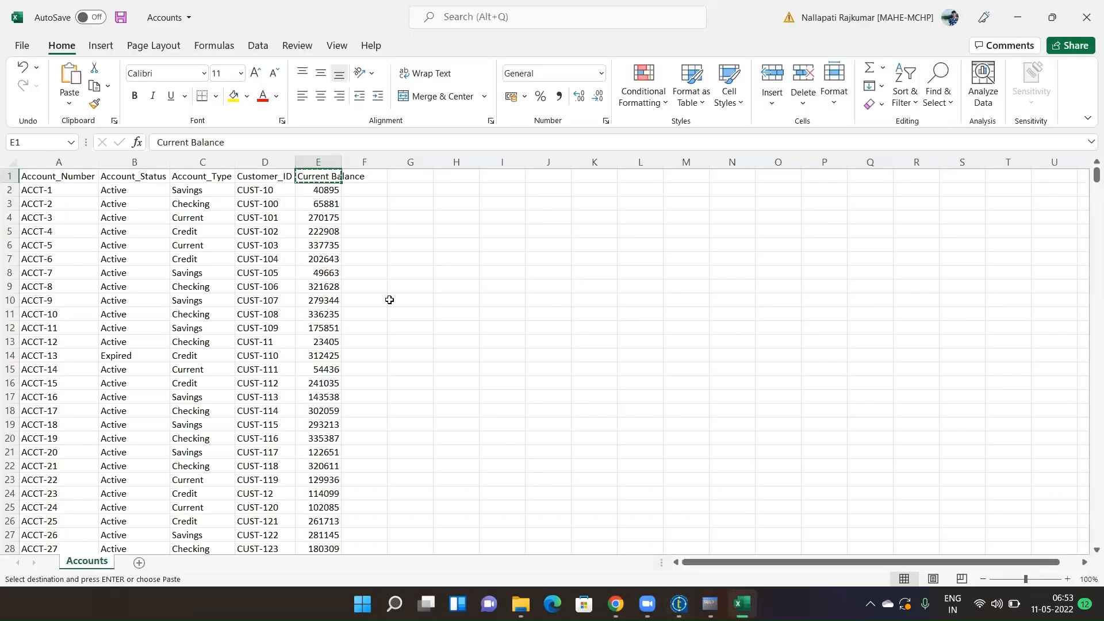
{"action": "left_click", "coordinate": [73, 155]}
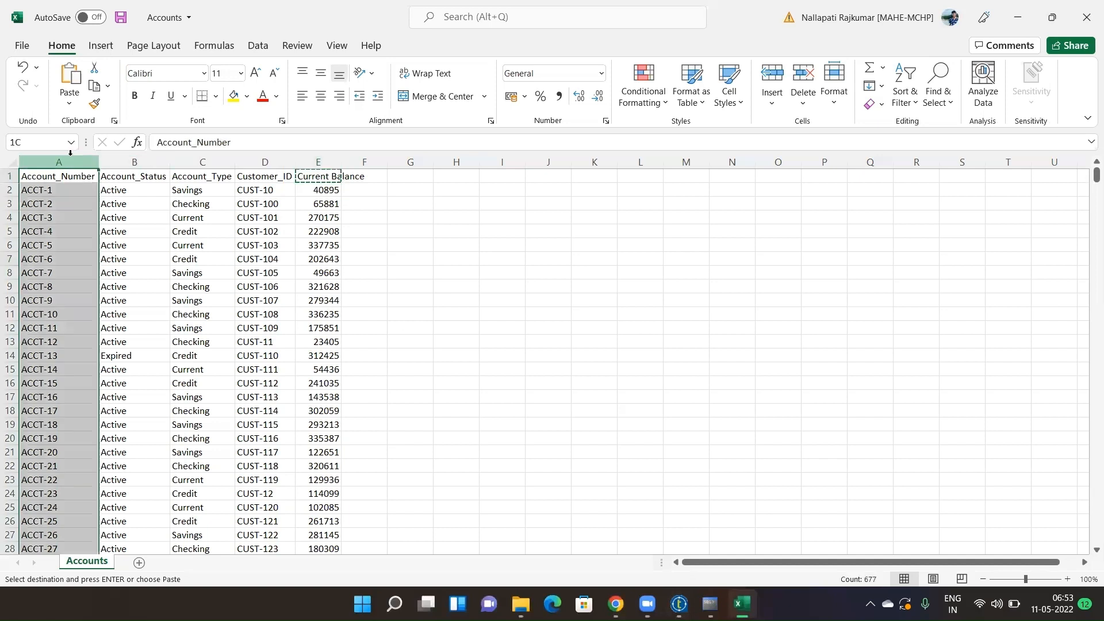
{"action": "left_click", "coordinate": [123, 160]}
{"action": "left_click", "coordinate": [192, 163]}
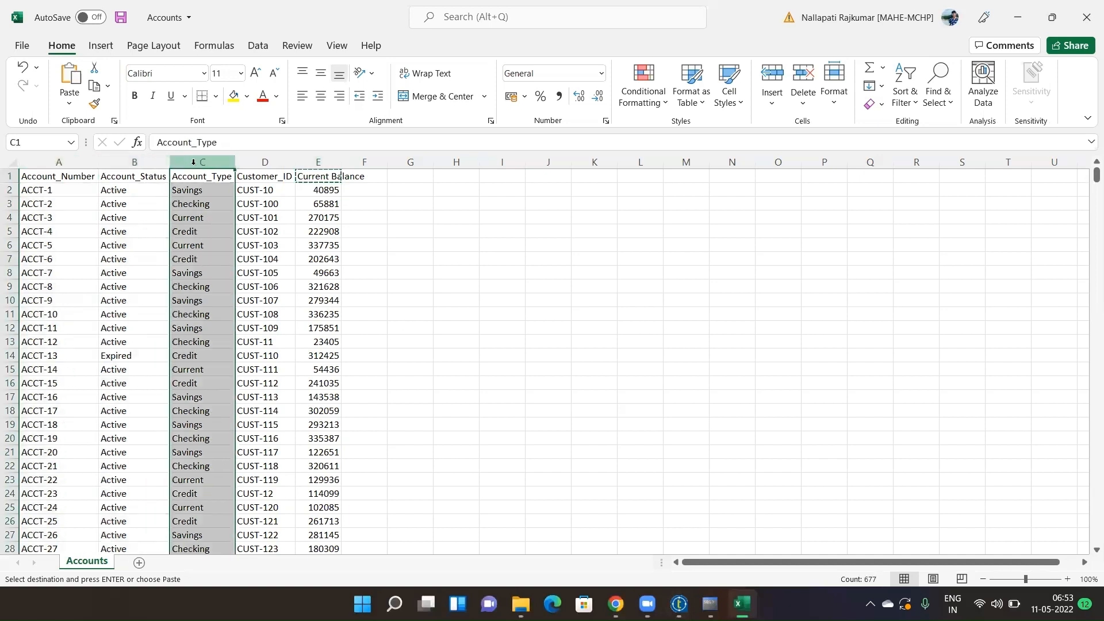
{"action": "left_click", "coordinate": [246, 162]}
{"action": "left_click", "coordinate": [325, 191]}
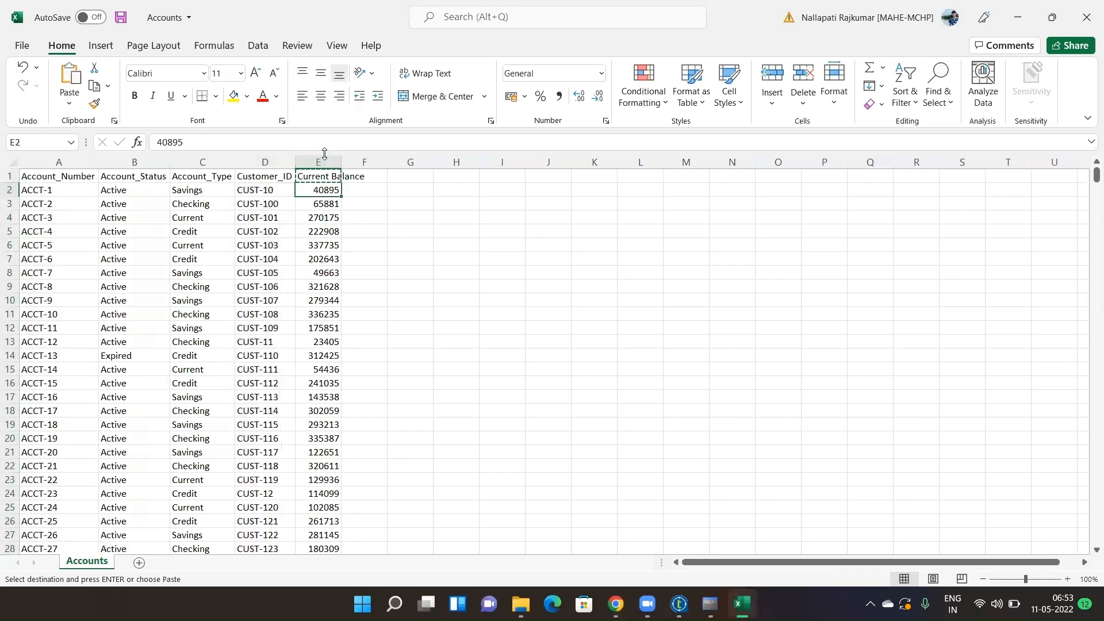
{"action": "key", "text": "alt+Tab"}
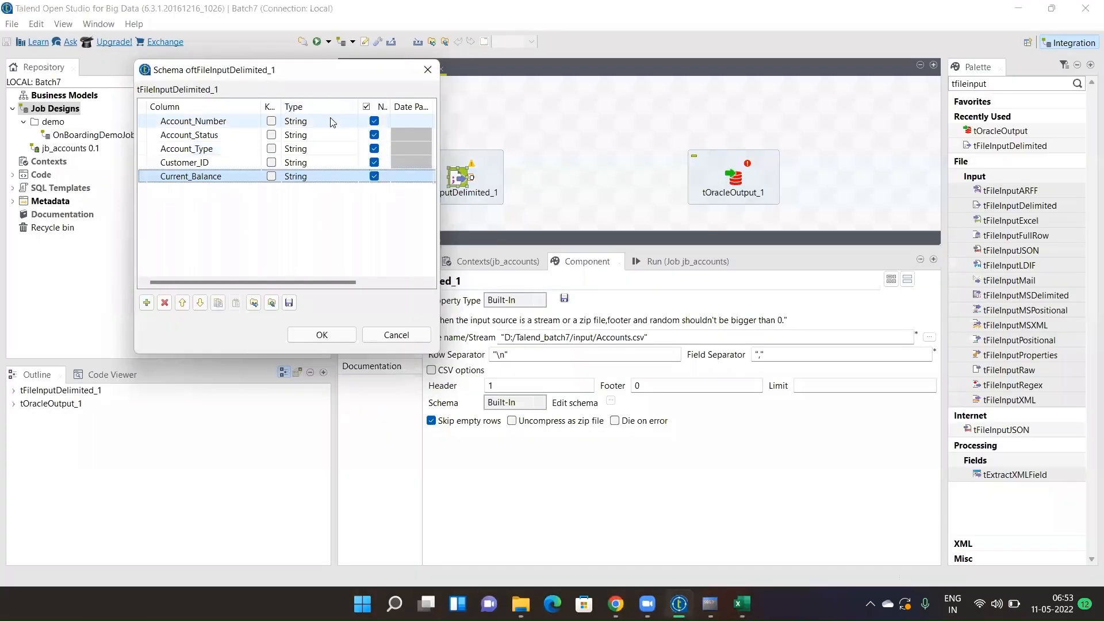
- Make Current_Balance an int | Integer column that is not nullable
{"action": "left_click", "coordinate": [332, 120]}
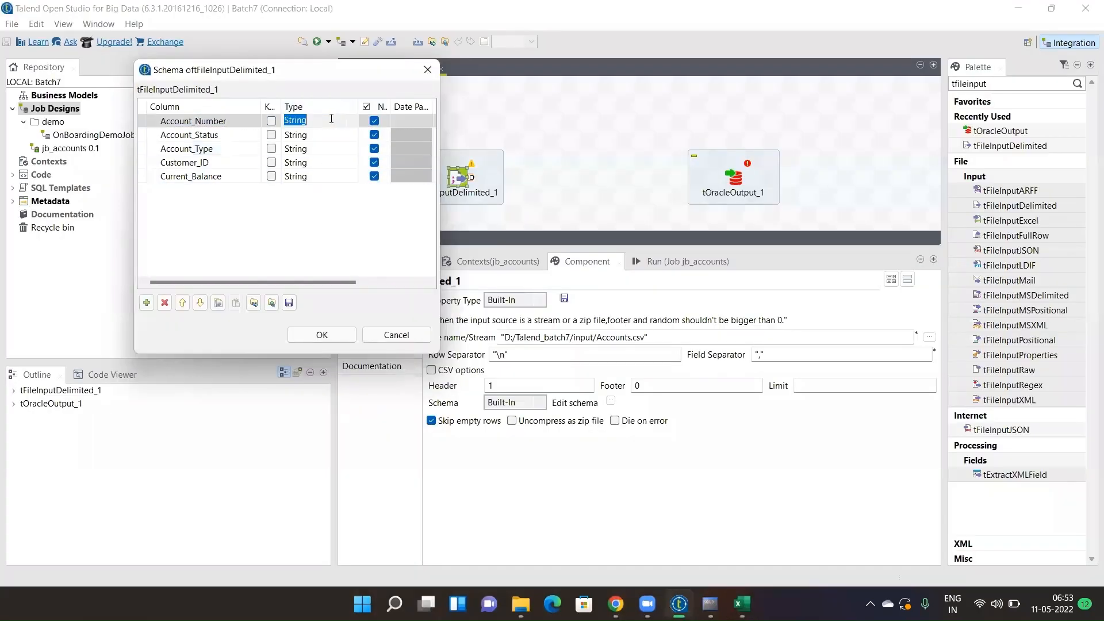
{"action": "left_click", "coordinate": [326, 181]}
{"action": "left_click", "coordinate": [374, 176]}
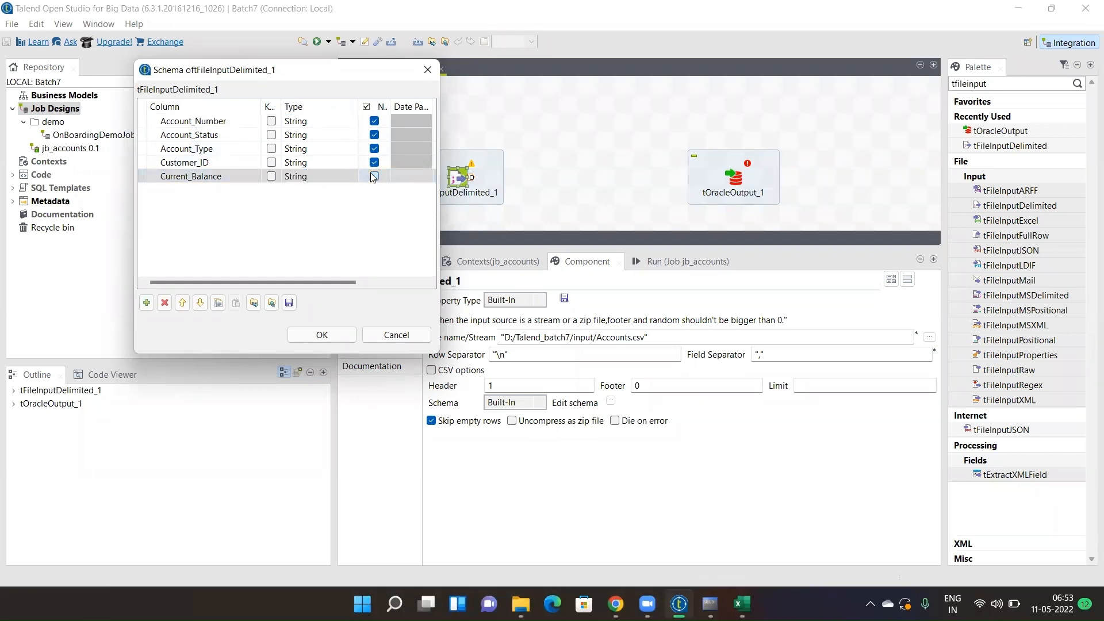
{"action": "left_click", "coordinate": [335, 177]}
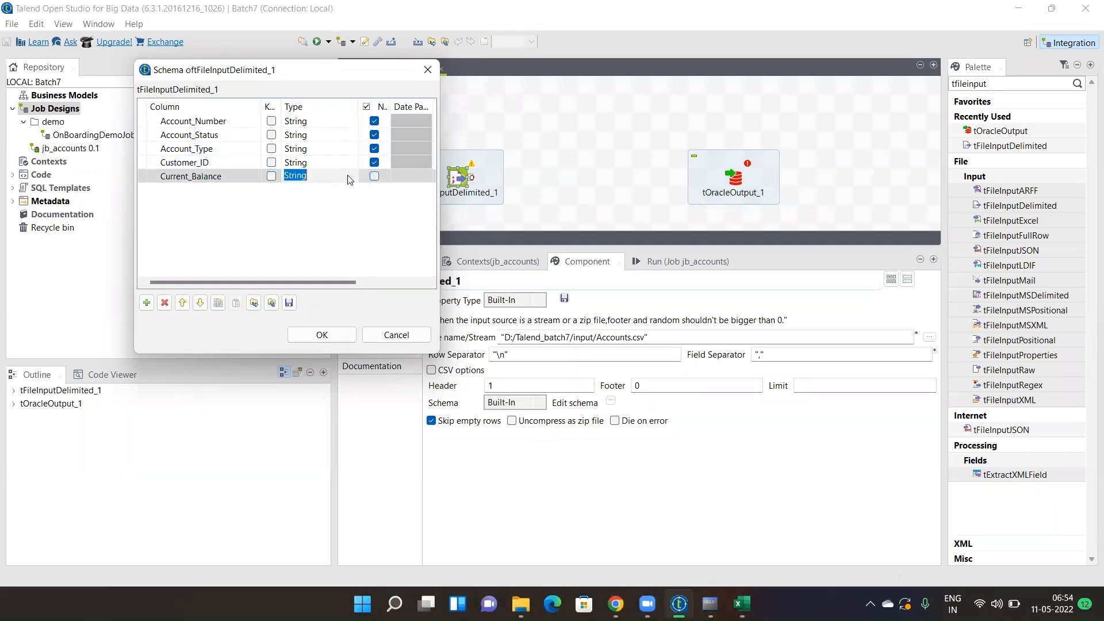
{"action": "left_click", "coordinate": [347, 176]}
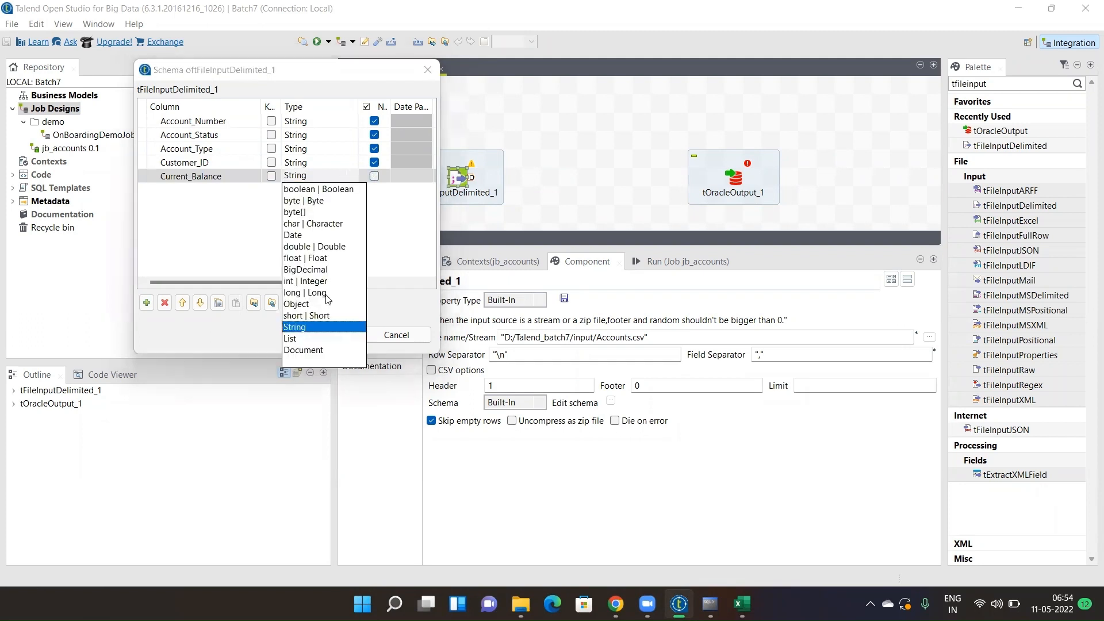
{"action": "left_click", "coordinate": [302, 281]}
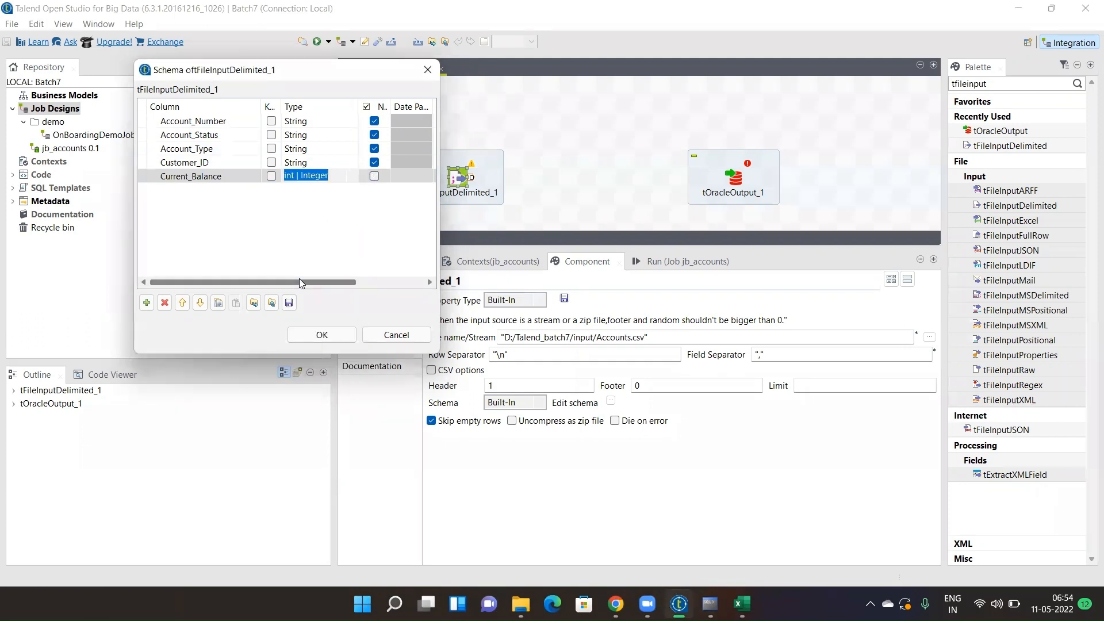
{"action": "left_click", "coordinate": [315, 220]}
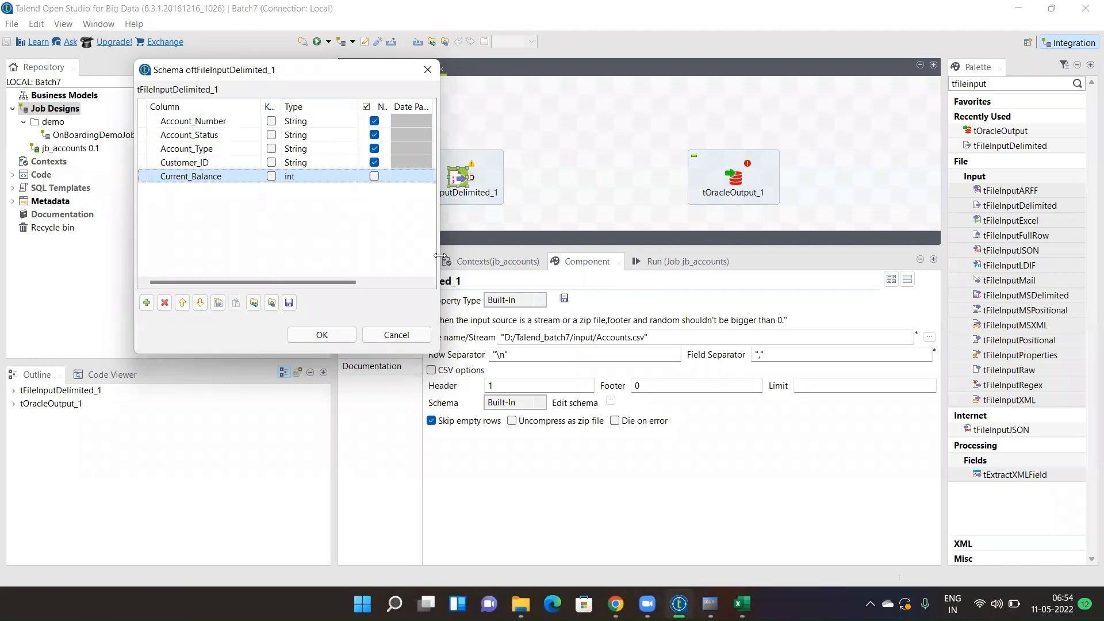
- Give the four String columns length 50 and Current_Balance length 20, nullable
{"action": "left_click_drag", "start_coordinate": [440, 255], "coordinate": [919, 256]}
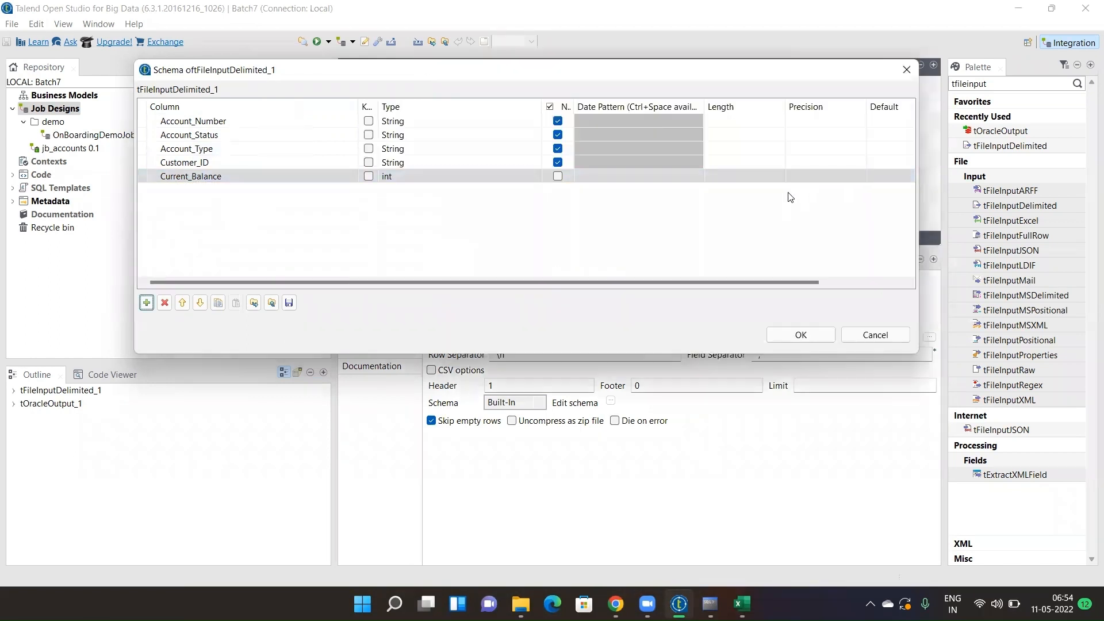
{"action": "left_click", "coordinate": [745, 123]}
{"action": "left_click", "coordinate": [744, 122]}
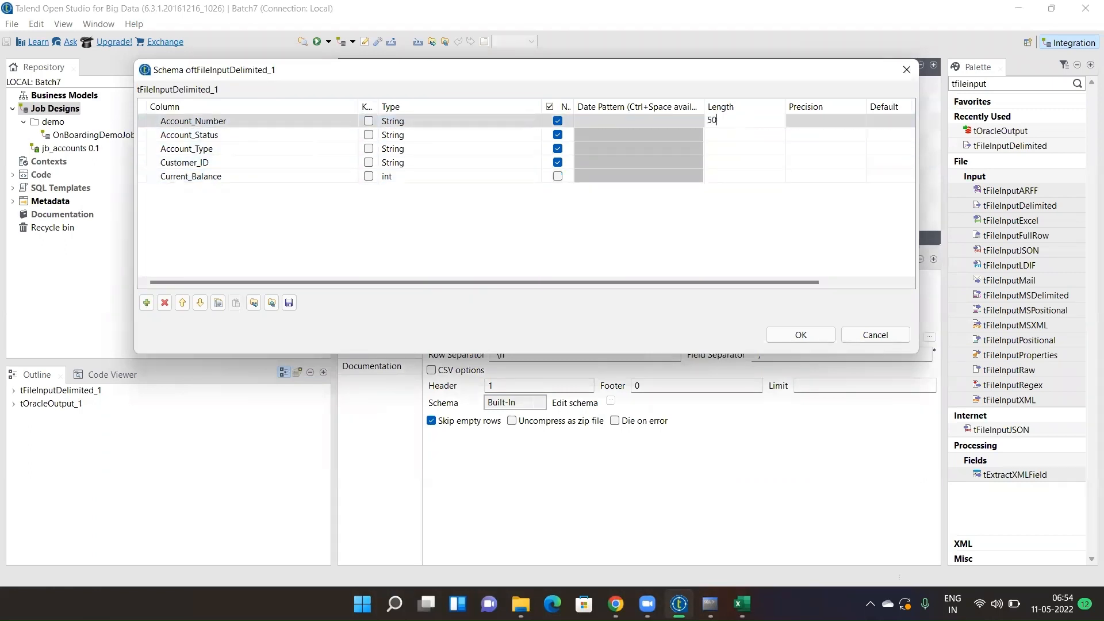
{"action": "left_click", "coordinate": [726, 139]}
{"action": "left_click", "coordinate": [726, 140]}
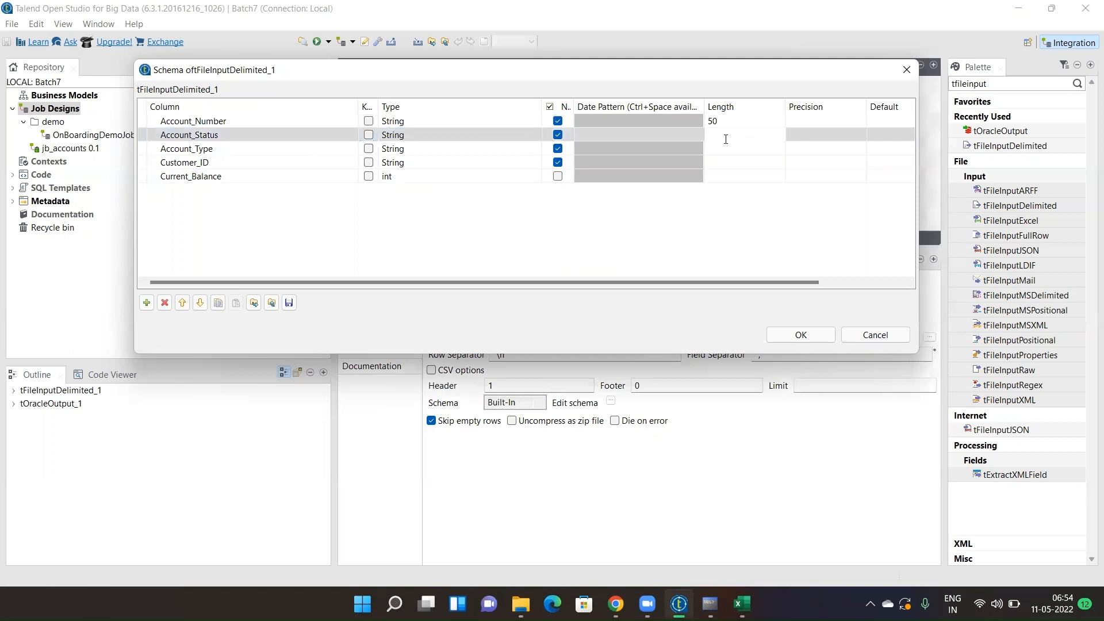
{"action": "left_click", "coordinate": [726, 148]}
{"action": "left_click", "coordinate": [726, 148]}
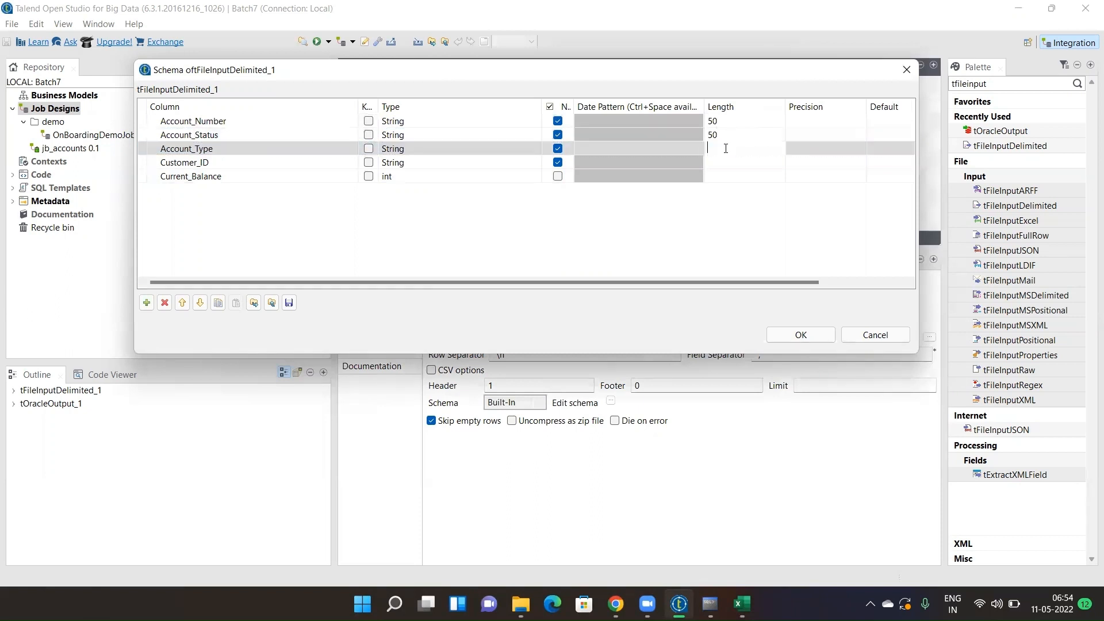
{"action": "type", "text": "4"}
{"action": "left_click", "coordinate": [724, 162]}
{"action": "left_click", "coordinate": [724, 162]}
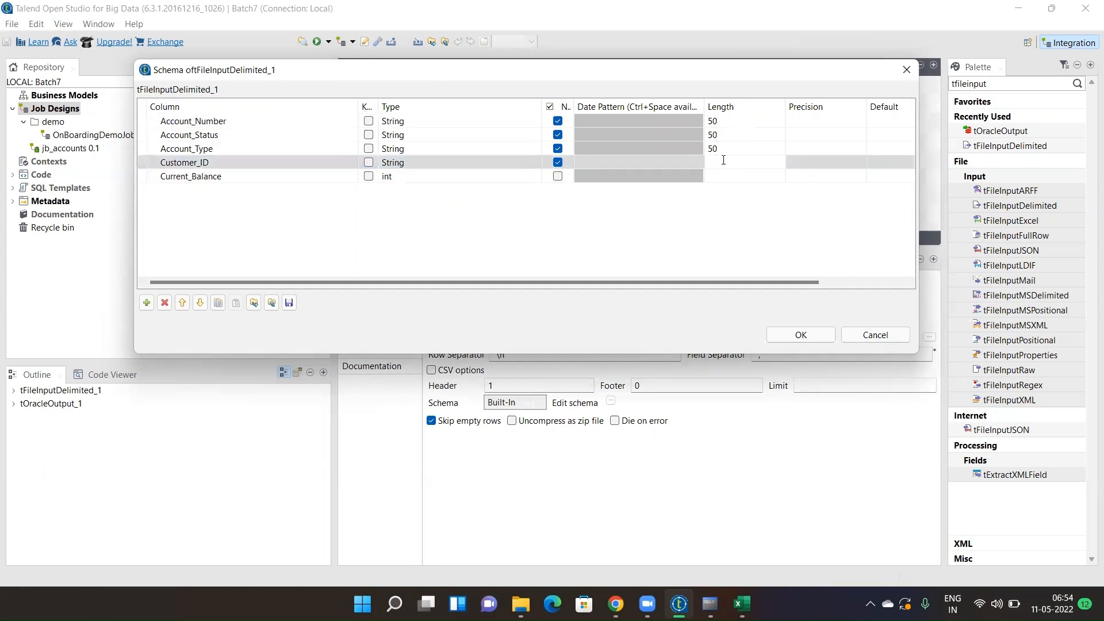
{"action": "left_click", "coordinate": [721, 176]}
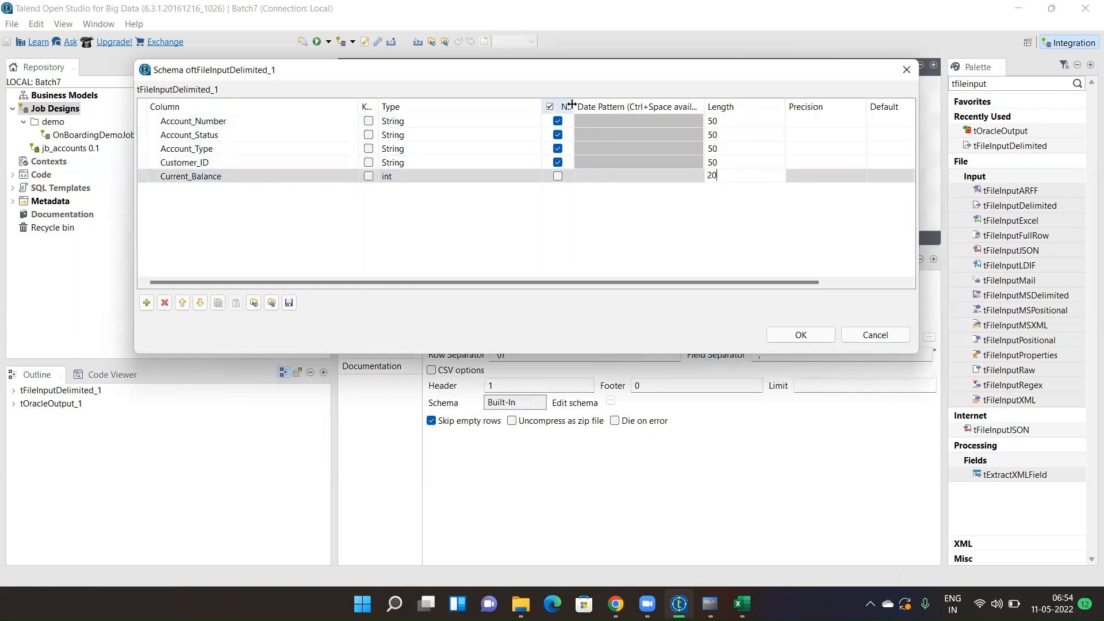
{"action": "left_click_drag", "start_coordinate": [572, 104], "coordinate": [660, 104]}
{"action": "left_click", "coordinate": [601, 178]}
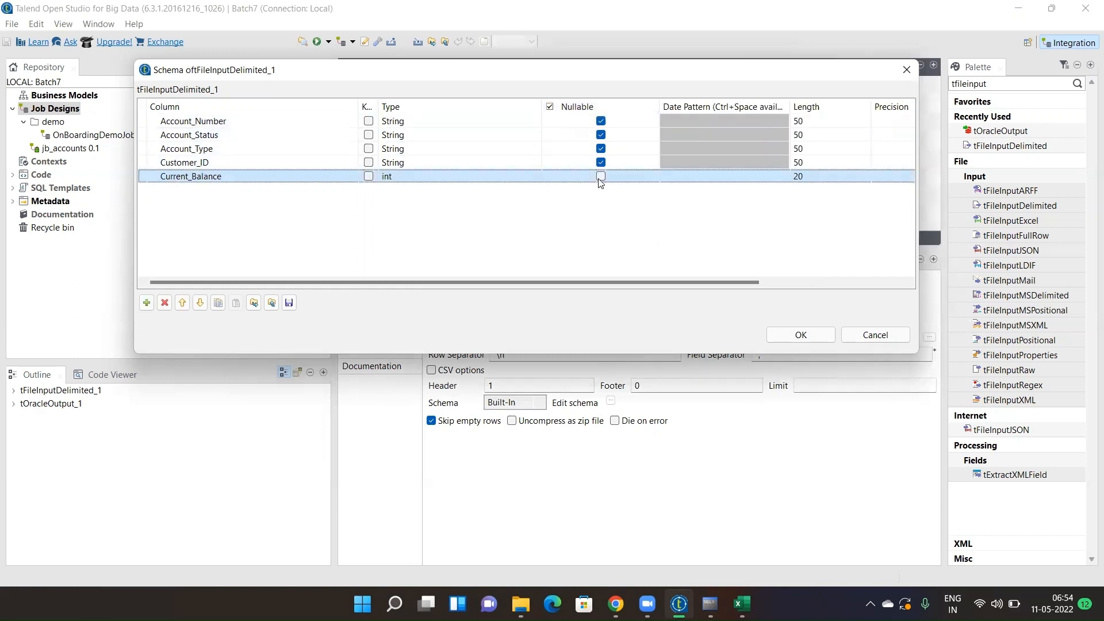
{"action": "left_click", "coordinate": [600, 177]}
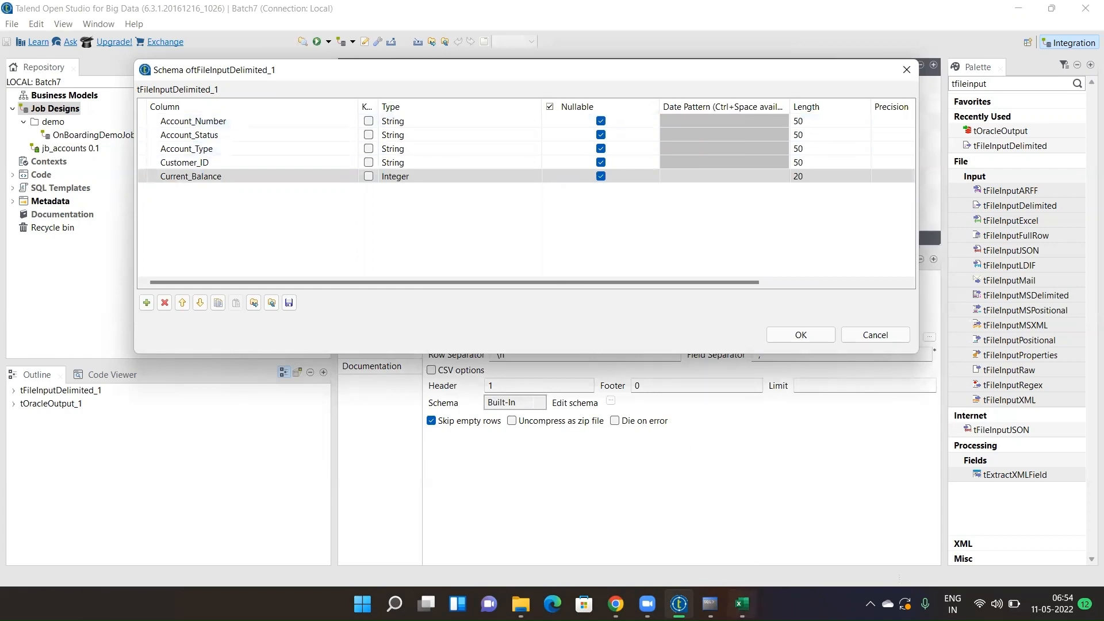
- Clear cell A16 to illustrate an empty value, keep Current_Balance nullable, and apply the schema
{"action": "left_click", "coordinate": [742, 604]}
{"action": "left_click", "coordinate": [65, 381]}
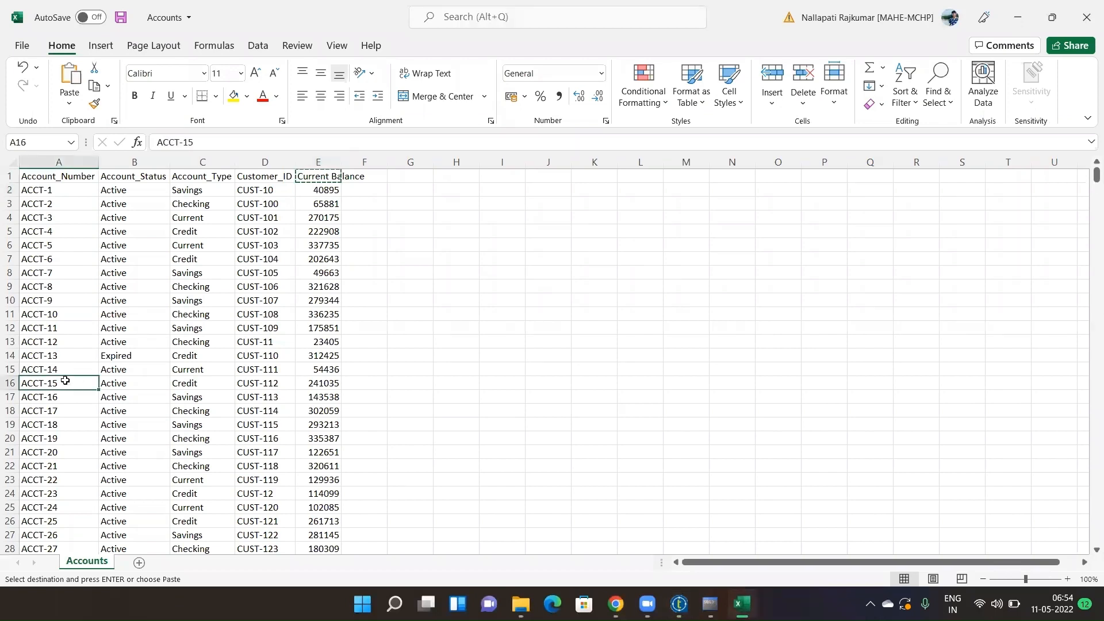
{"action": "key", "text": "BackSpace"}
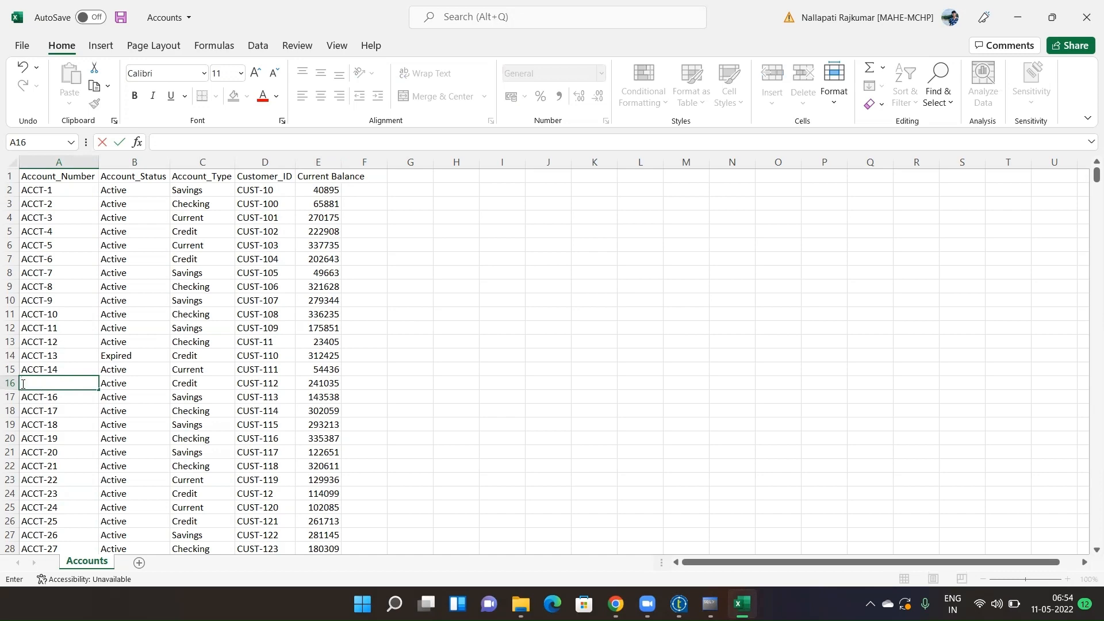
{"action": "left_click", "coordinate": [115, 383]}
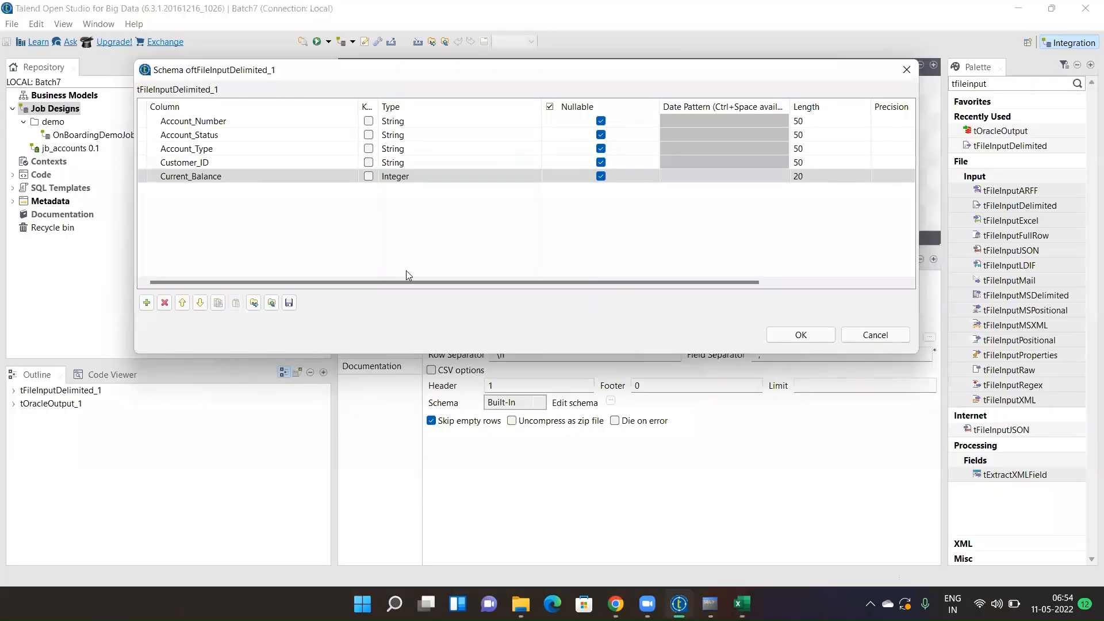
{"action": "left_click", "coordinate": [601, 176]}
{"action": "left_click", "coordinate": [601, 176]}
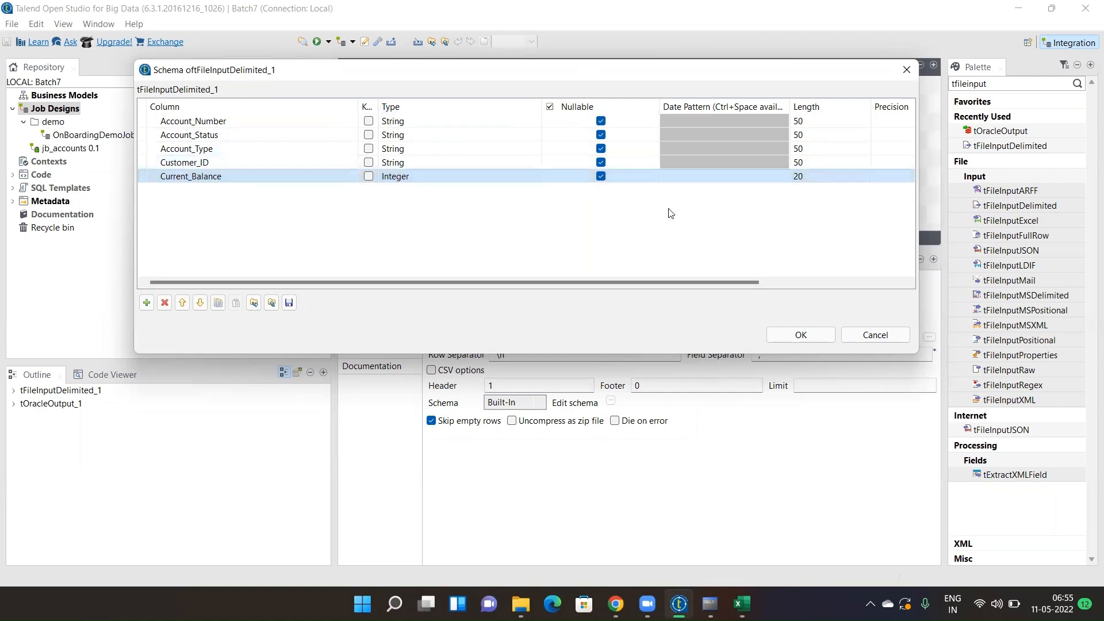
{"action": "left_click", "coordinate": [801, 335]}
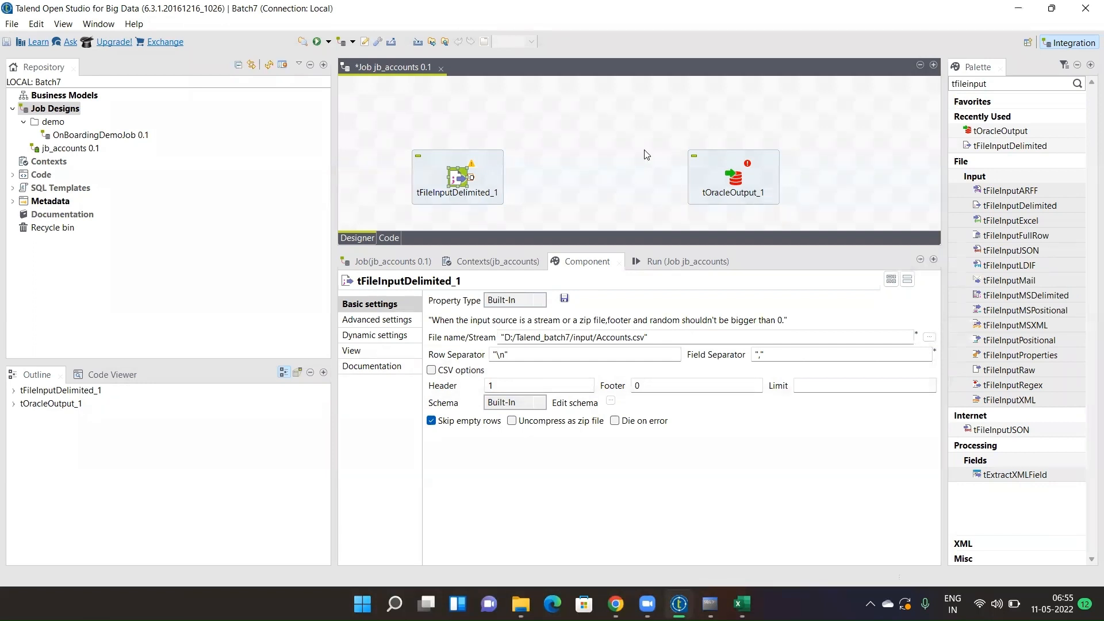
- Connect tFileInputDelimited_1 to tOracleOutput_1 with a row1 Main link and show tOracleOutput_1's settings
{"action": "left_click", "coordinate": [736, 182]}
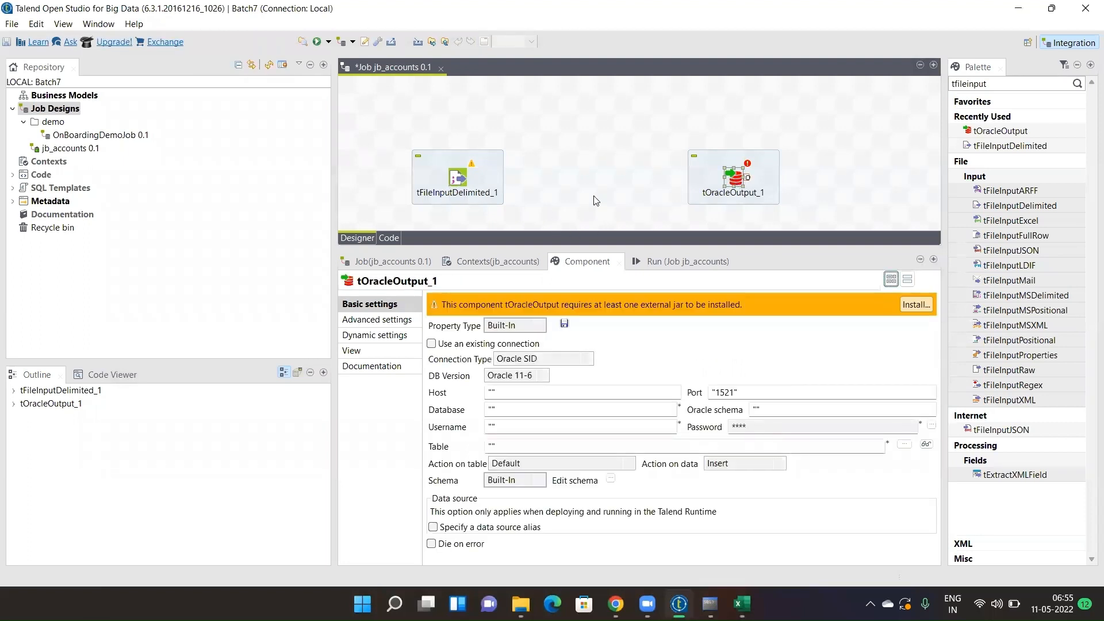
{"action": "left_click", "coordinate": [459, 178]}
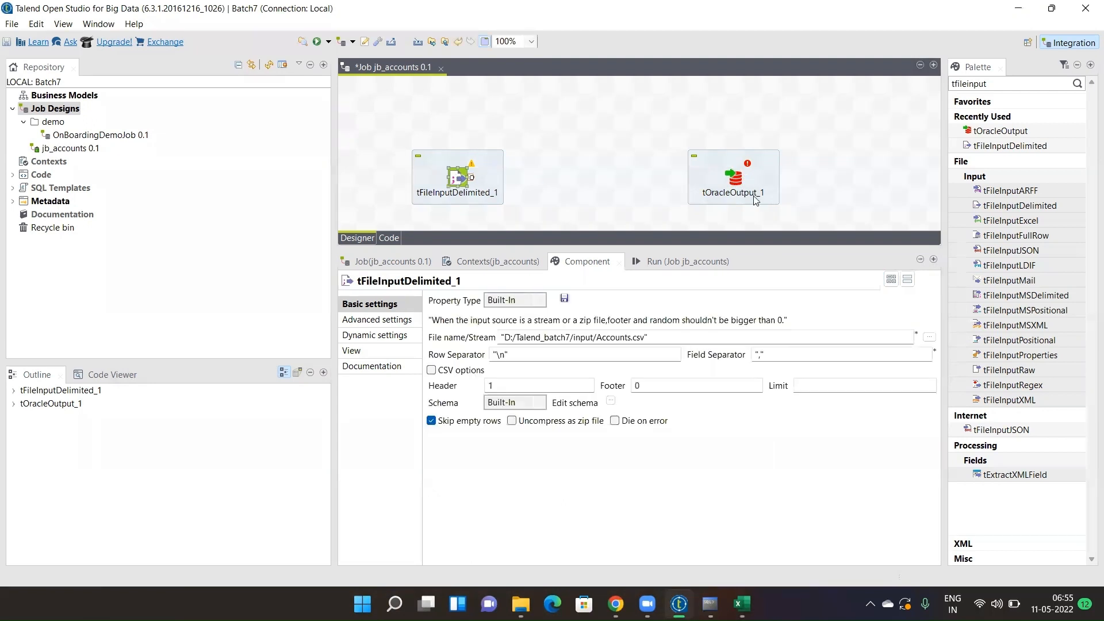
{"action": "right_click", "coordinate": [460, 182]}
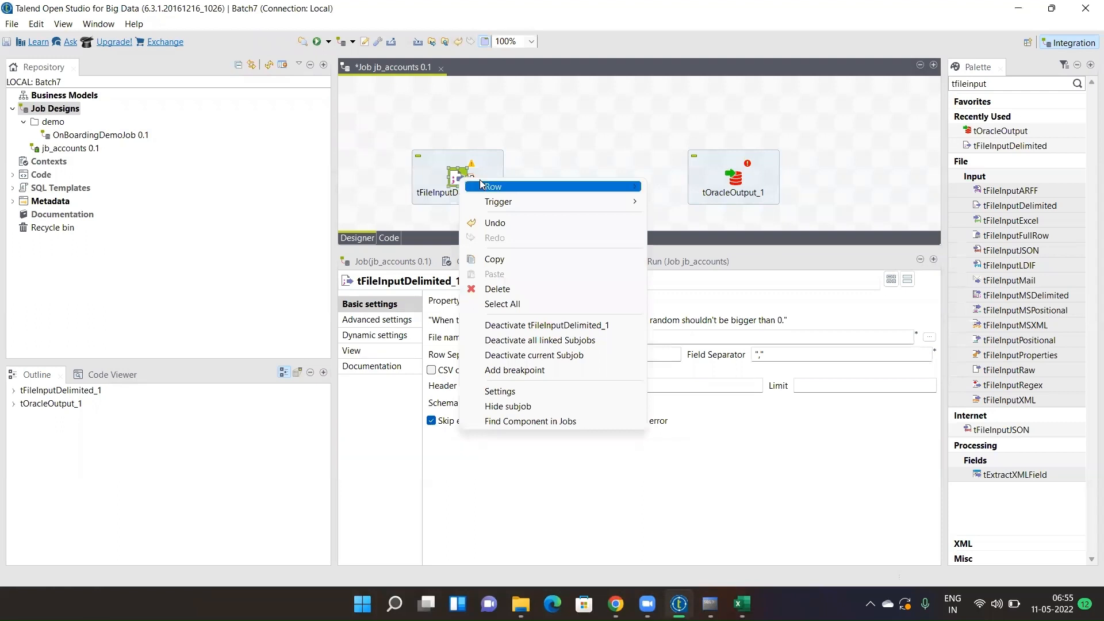
{"action": "mouse_move", "coordinate": [610, 186]}
{"action": "left_click", "coordinate": [697, 190]}
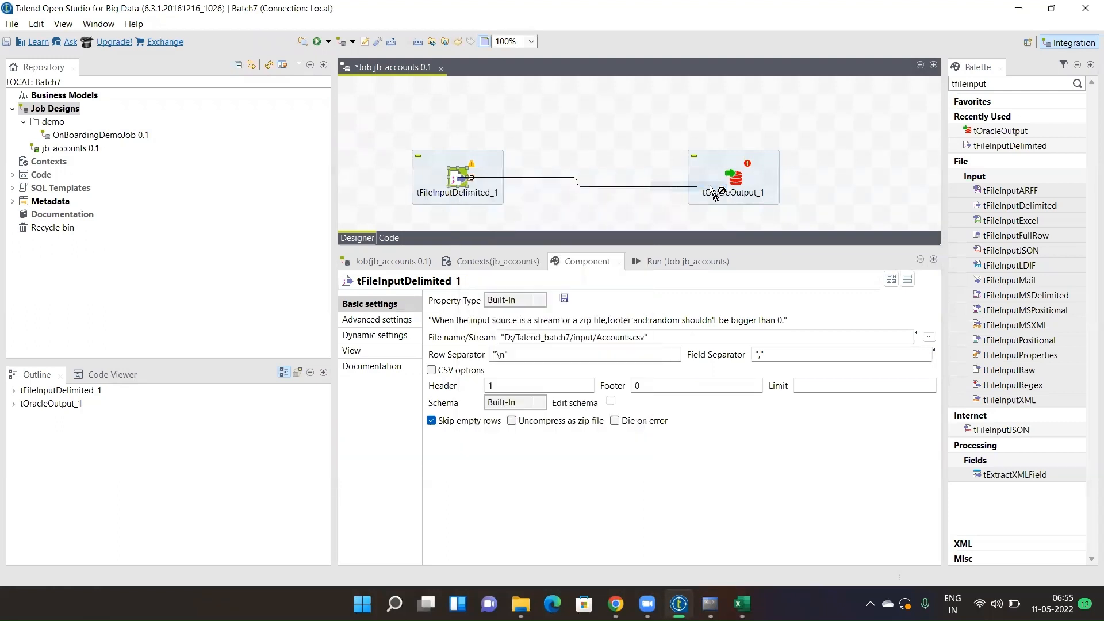
{"action": "left_click", "coordinate": [736, 181]}
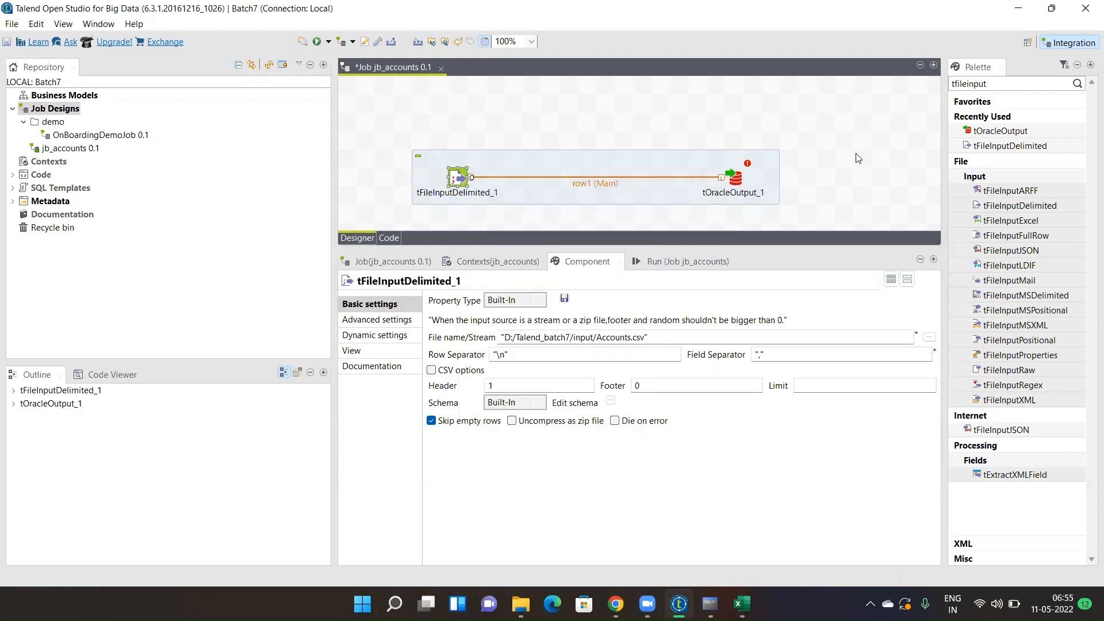
{"action": "left_click", "coordinate": [735, 178]}
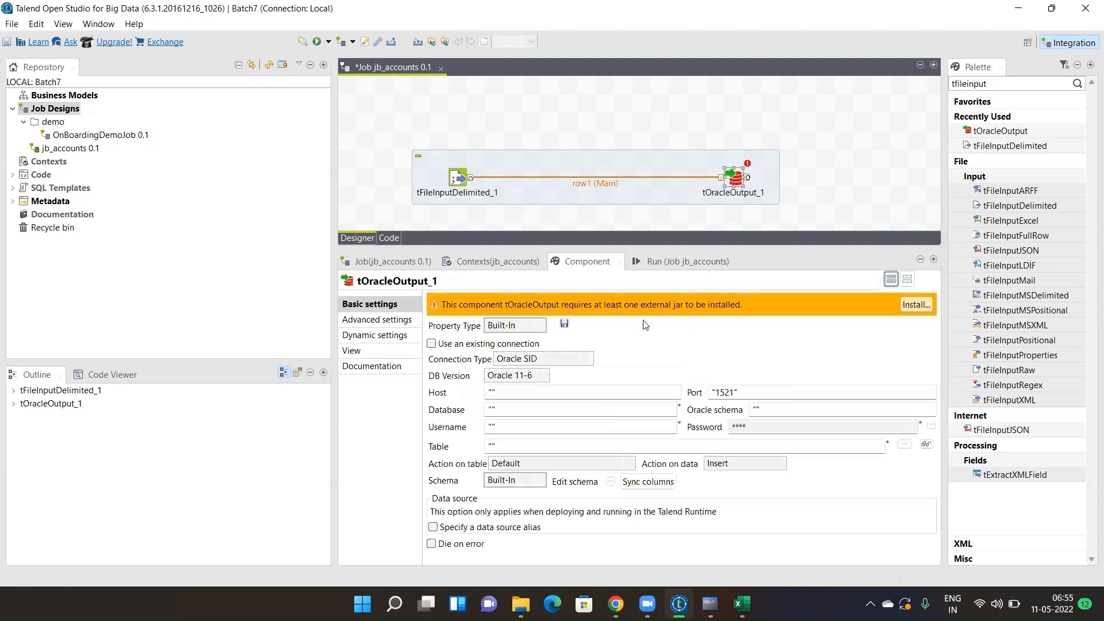
- Download and install the missing ojdbc6.jar module, accepting the OTN licence
{"action": "left_click", "coordinate": [916, 306]}
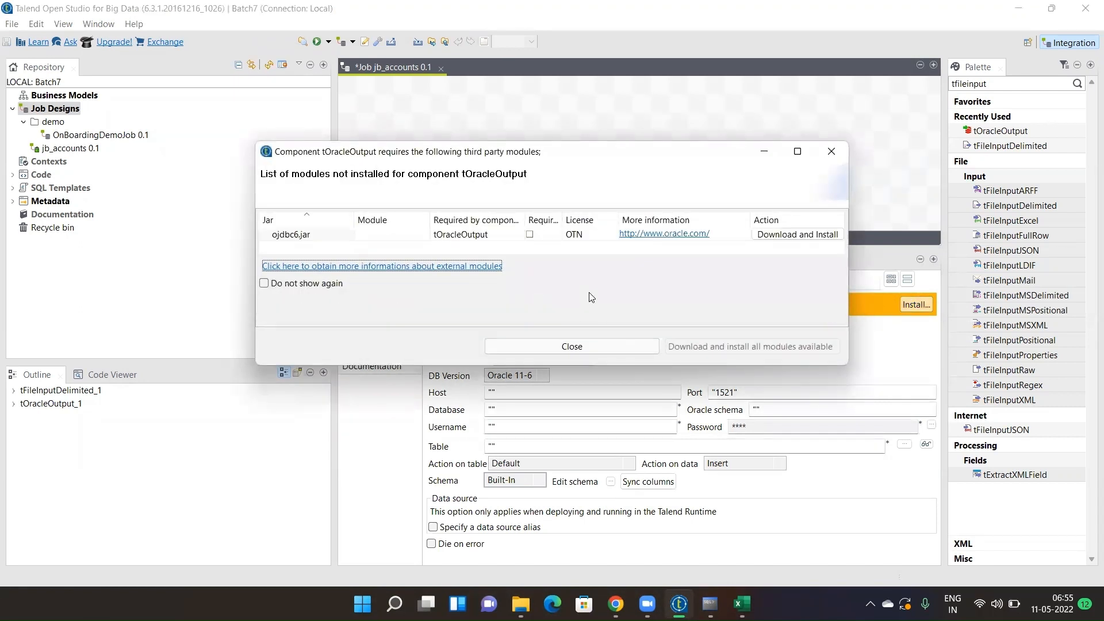
{"action": "left_click", "coordinate": [706, 347]}
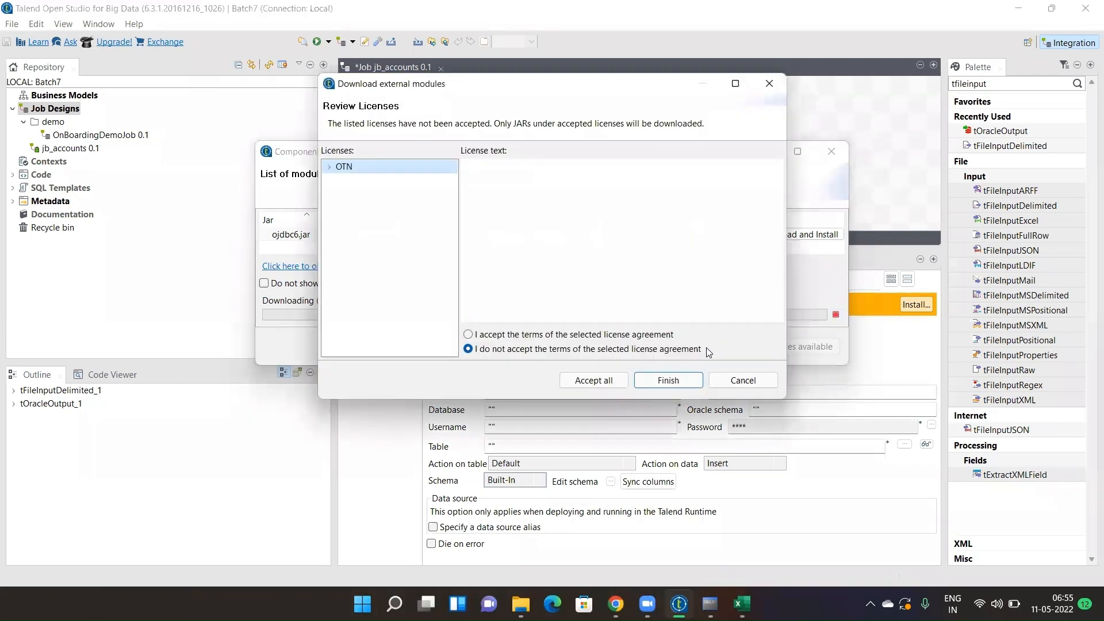
{"action": "left_click", "coordinate": [524, 334]}
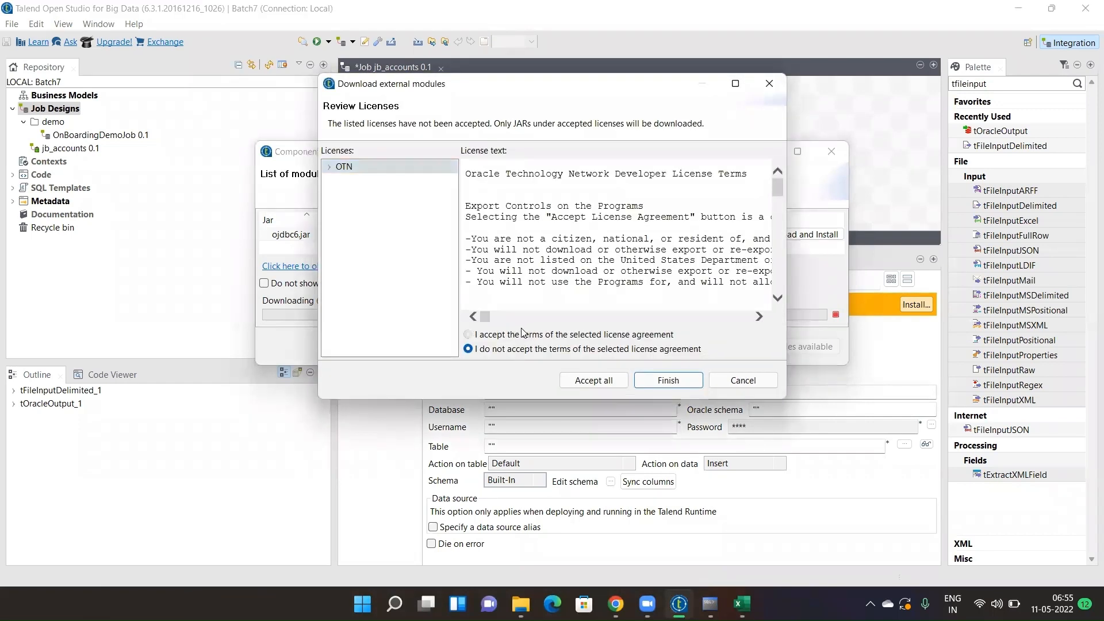
{"action": "left_click", "coordinate": [596, 385]}
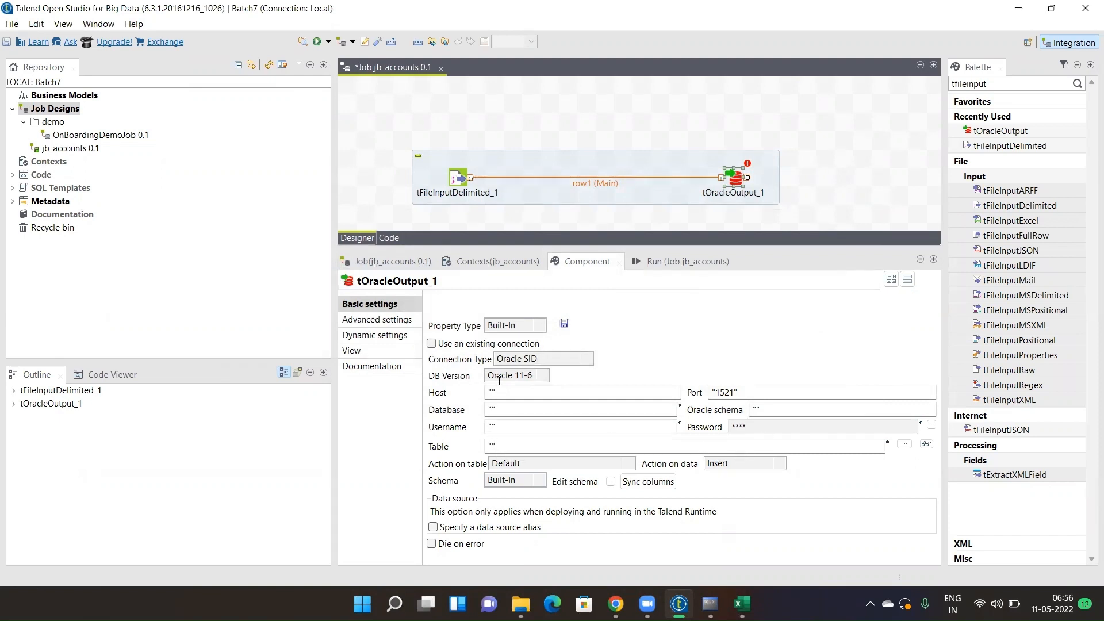
{"action": "left_click", "coordinate": [520, 603]}
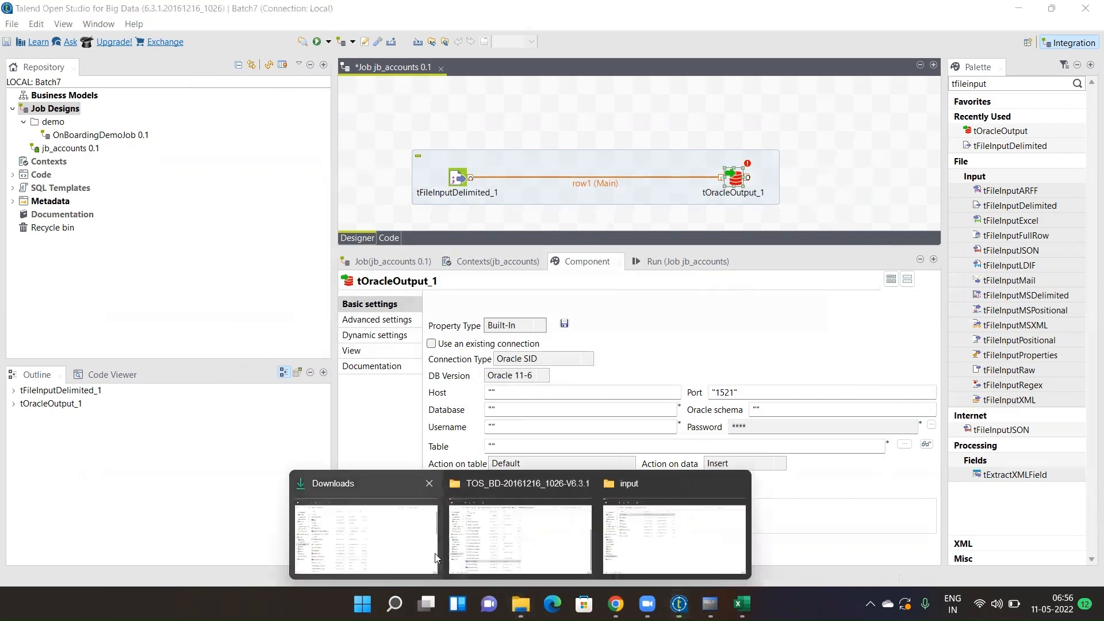
- Browse to C:\oraclexe\app\oracle\product\11.2.0\server\network\ADMIN and select tnsnames.ora
{"action": "left_click", "coordinate": [611, 553]}
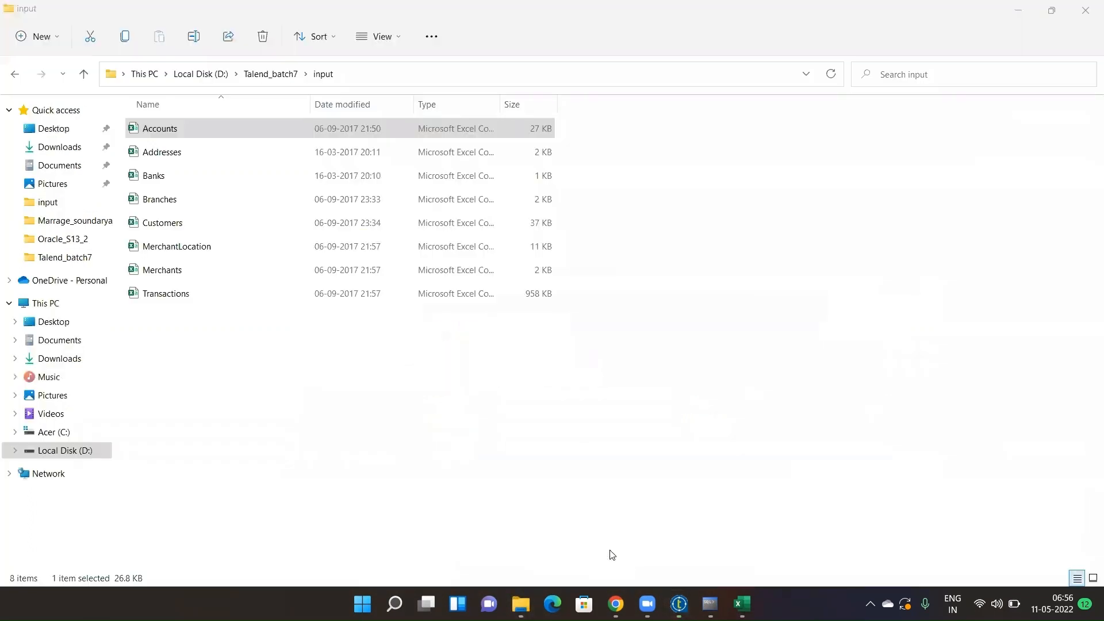
{"action": "left_click", "coordinate": [208, 74]}
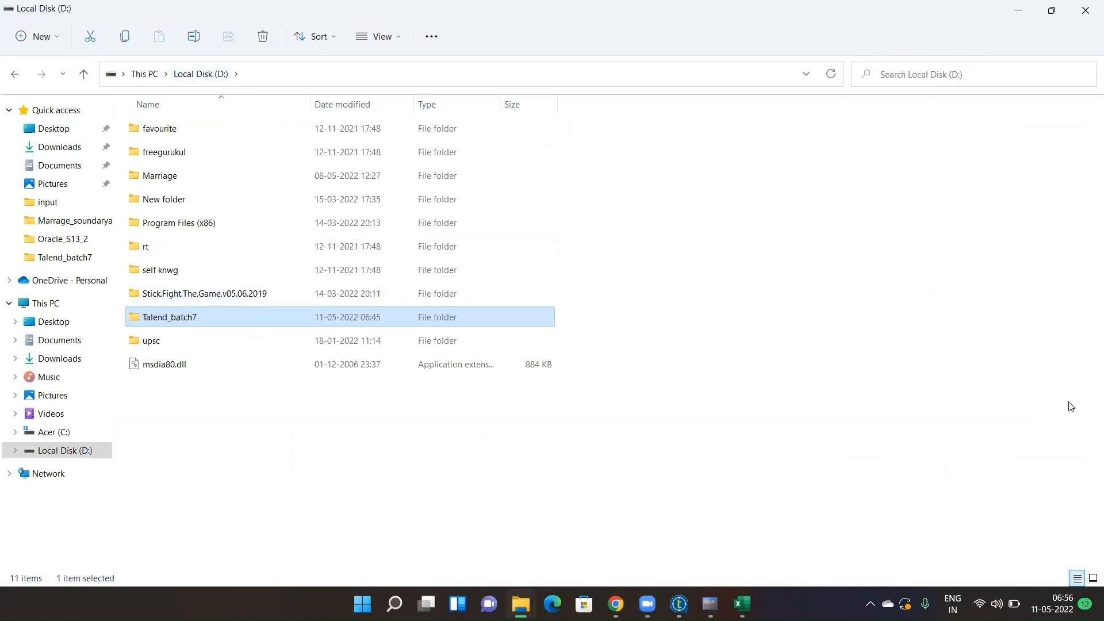
{"action": "left_click", "coordinate": [65, 431]}
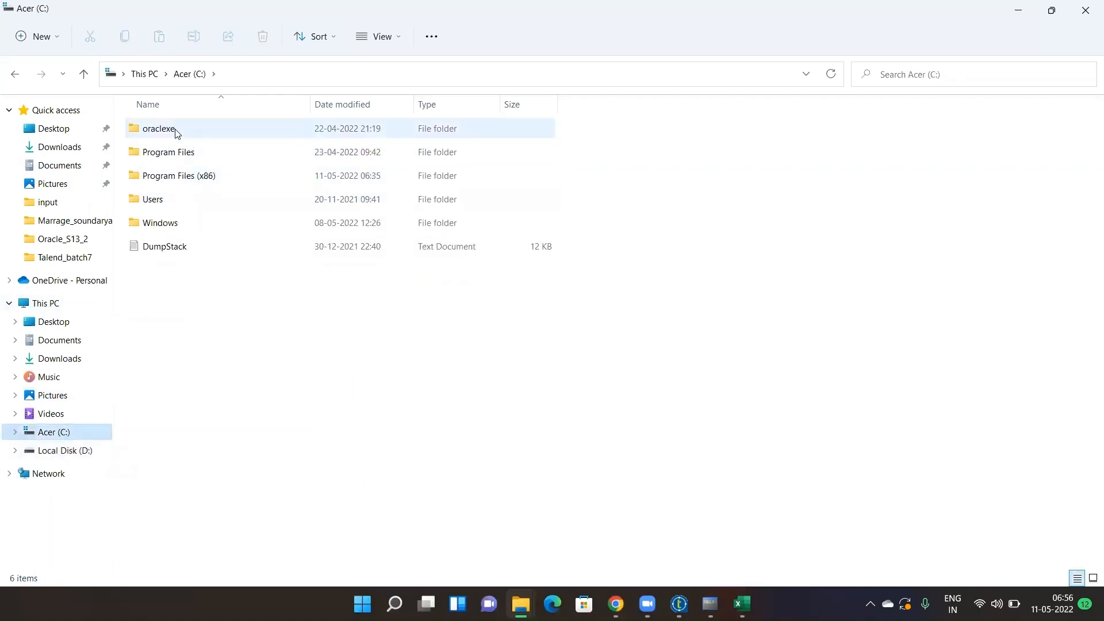
{"action": "double_click", "coordinate": [177, 130]}
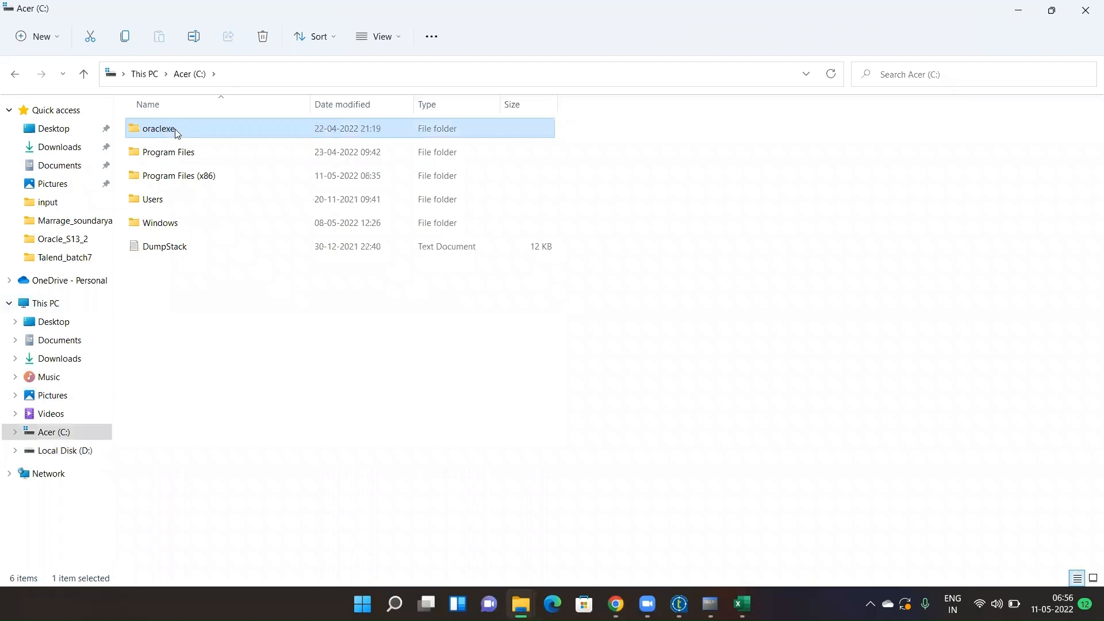
{"action": "double_click", "coordinate": [177, 130]}
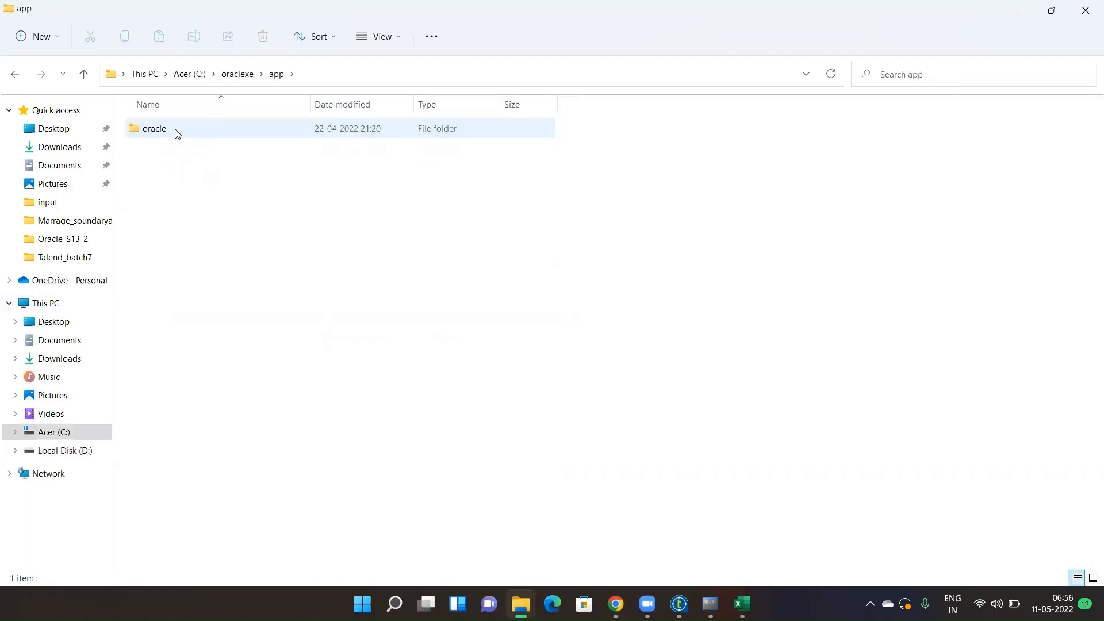
{"action": "double_click", "coordinate": [178, 130]}
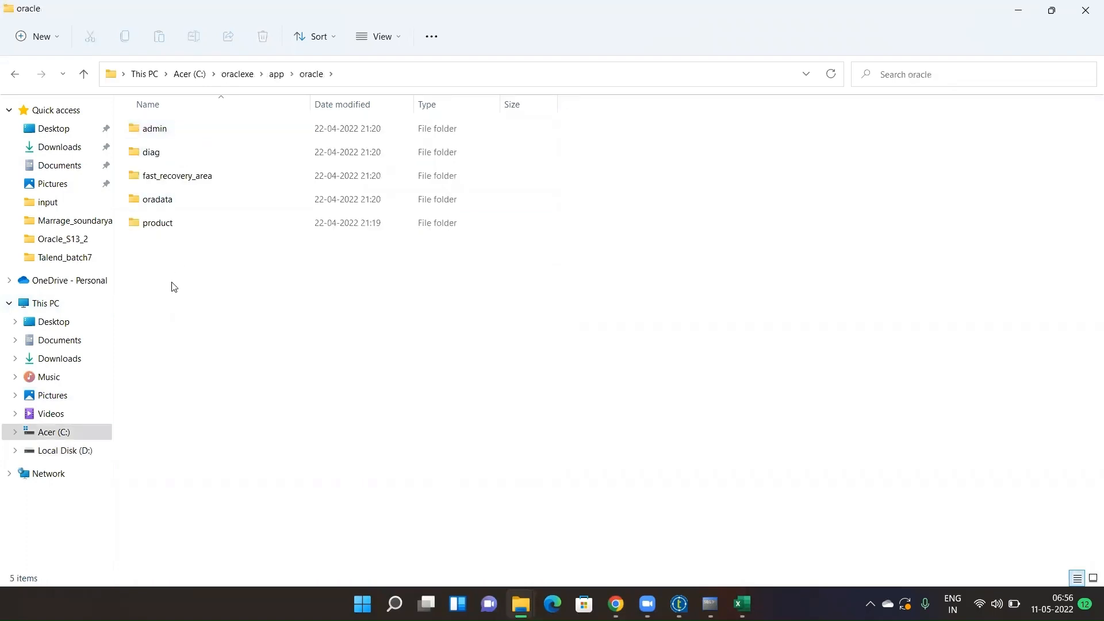
{"action": "double_click", "coordinate": [181, 230]}
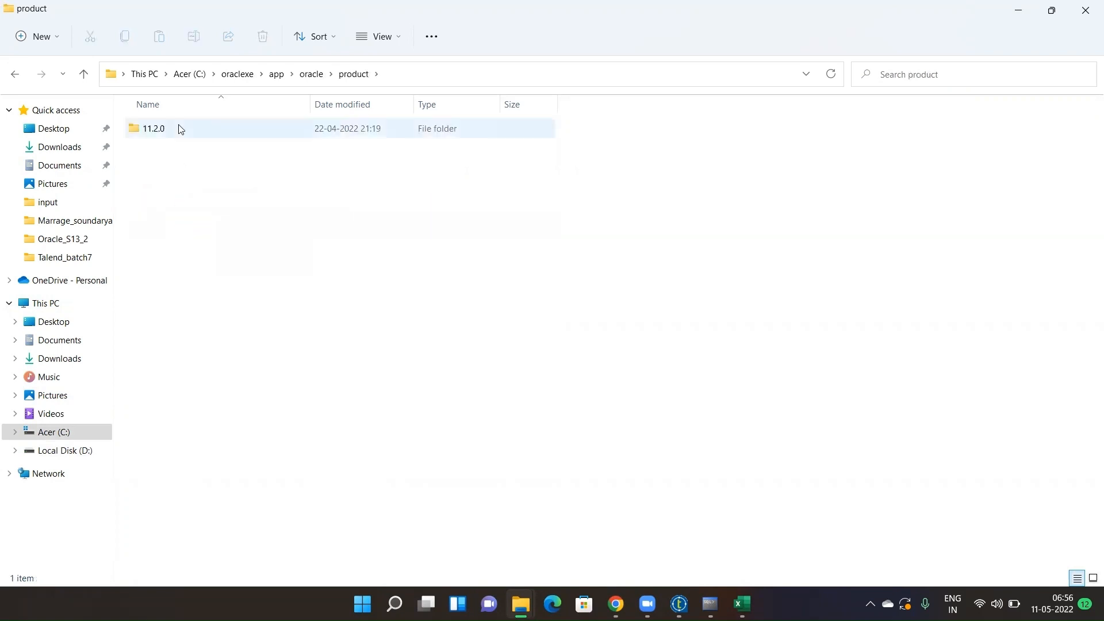
{"action": "double_click", "coordinate": [182, 128]}
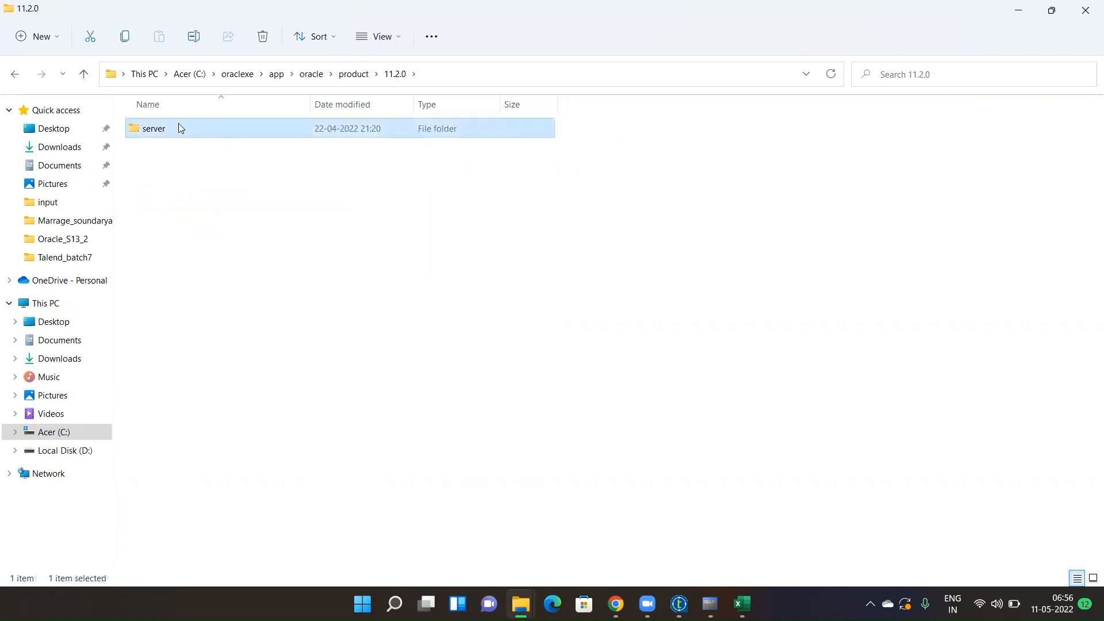
{"action": "double_click", "coordinate": [181, 128]}
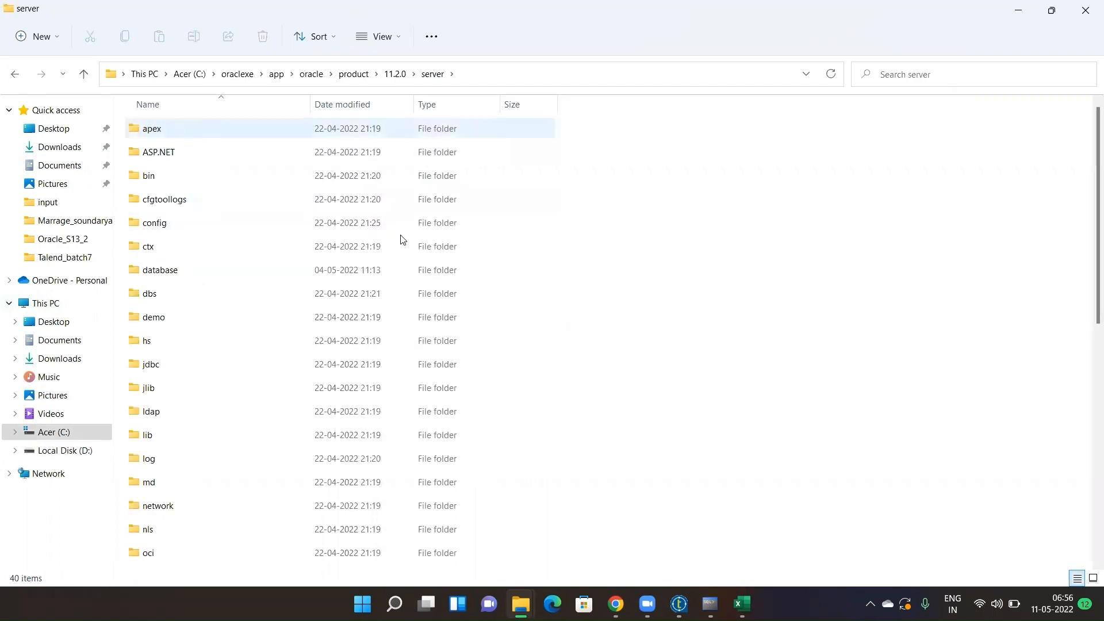
{"action": "double_click", "coordinate": [166, 510]}
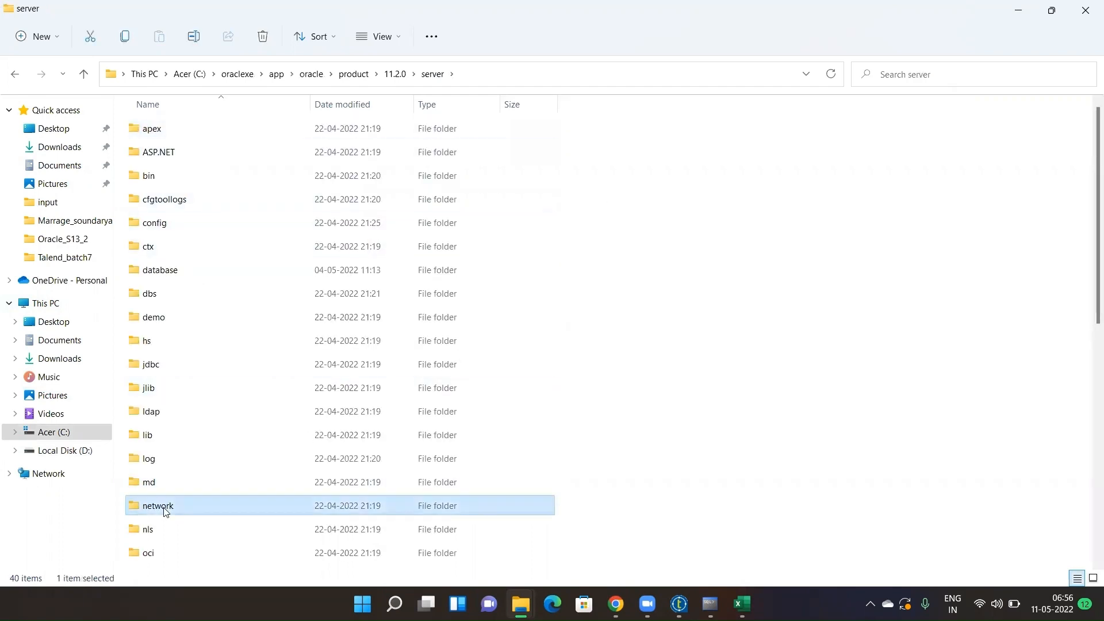
{"action": "double_click", "coordinate": [172, 134]}
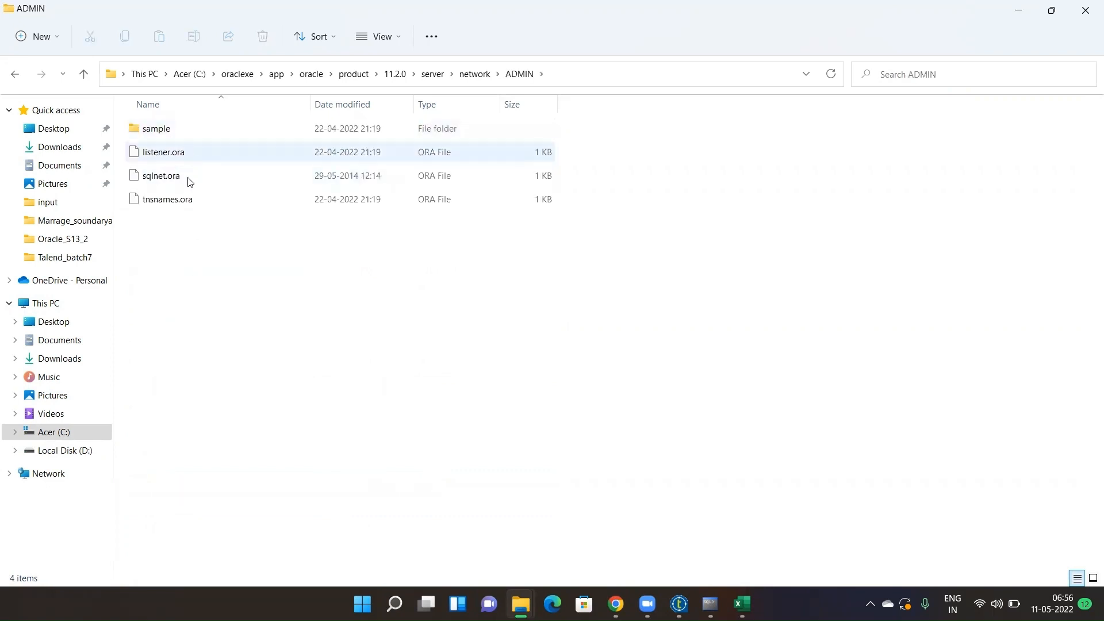
{"action": "left_click", "coordinate": [166, 206]}
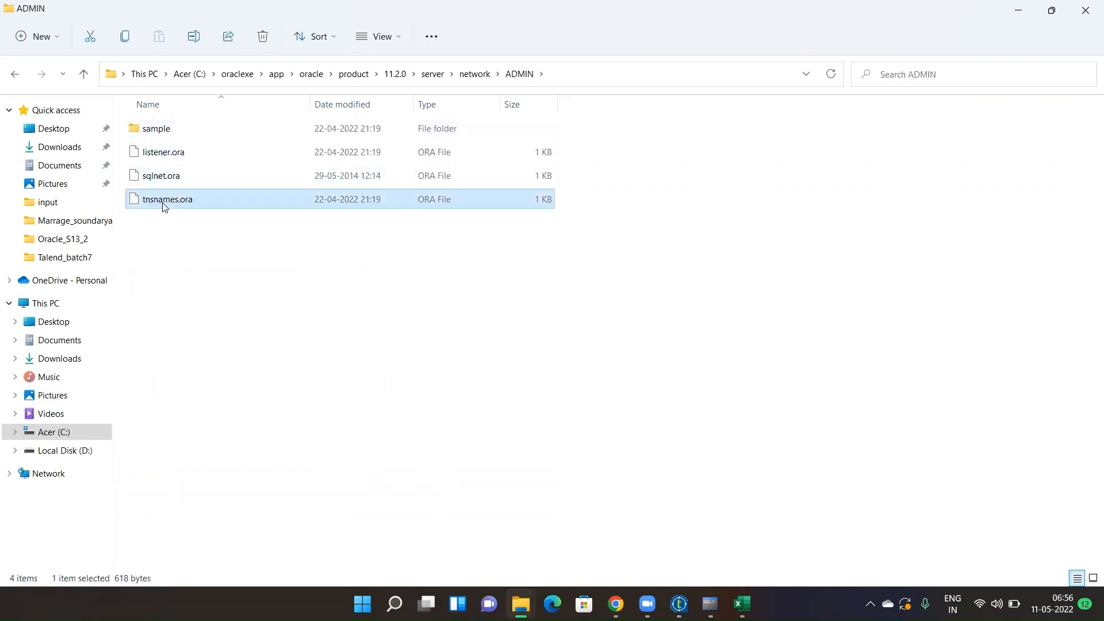
- Look through the Open with app list for tnsnames.ora, then cancel browsing for a program
{"action": "right_click", "coordinate": [220, 201]}
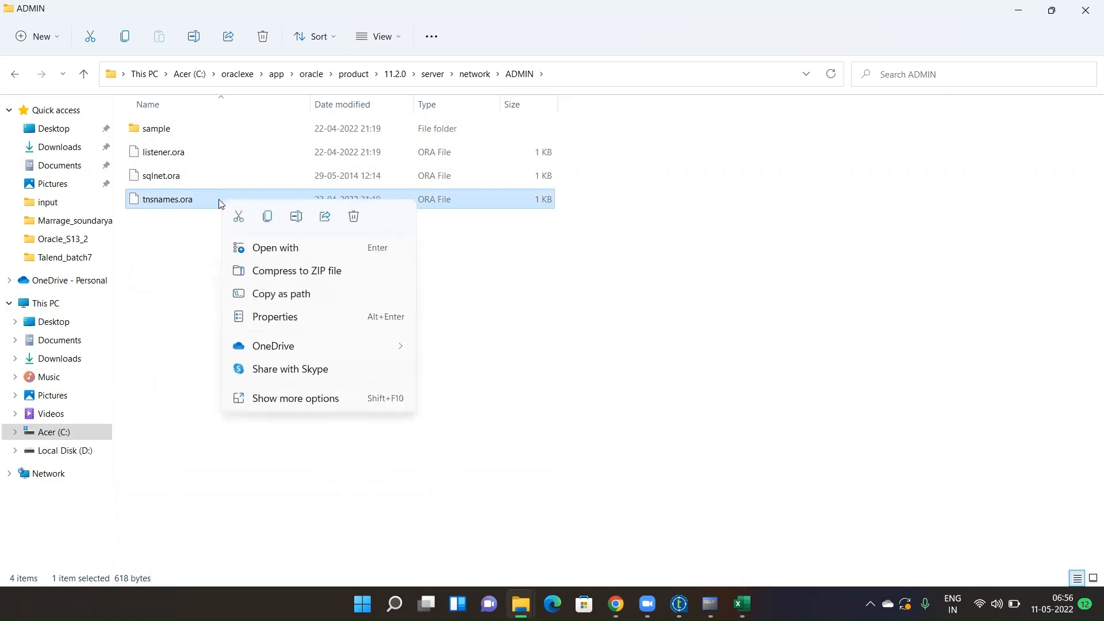
{"action": "left_click", "coordinate": [271, 250]}
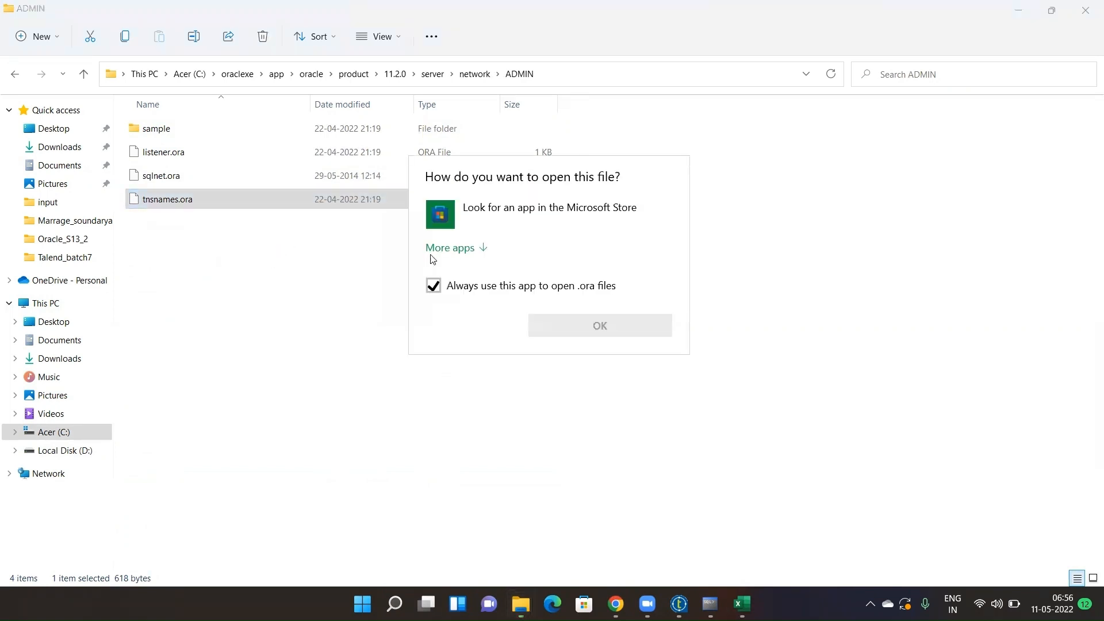
{"action": "left_click", "coordinate": [460, 249]}
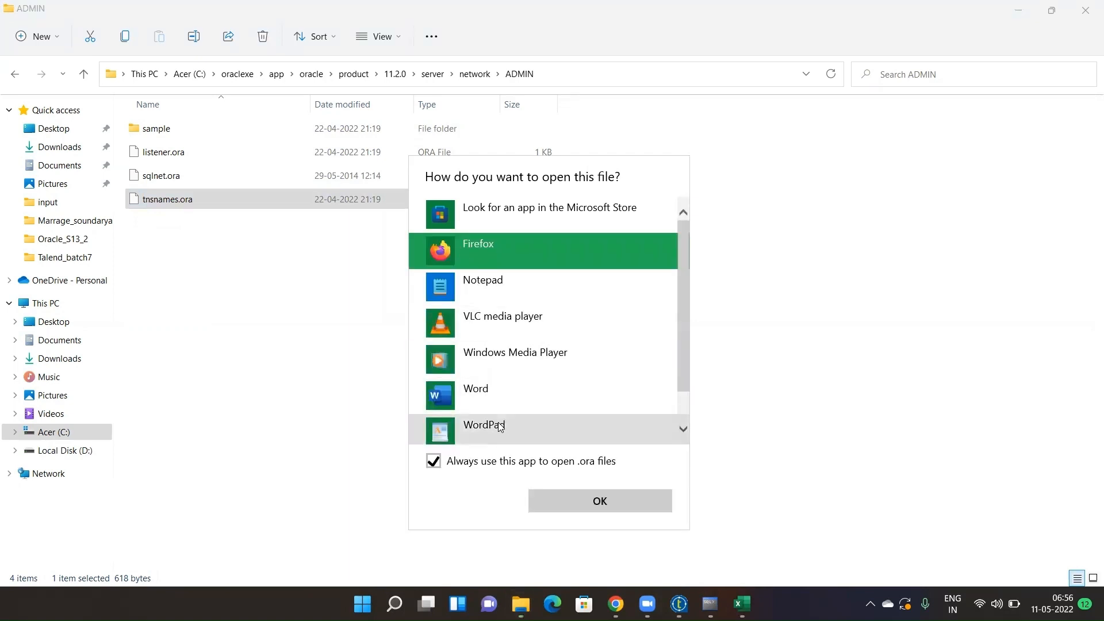
{"action": "scroll", "coordinate": [680, 403], "scroll_direction": "down", "scroll_amount": 1}
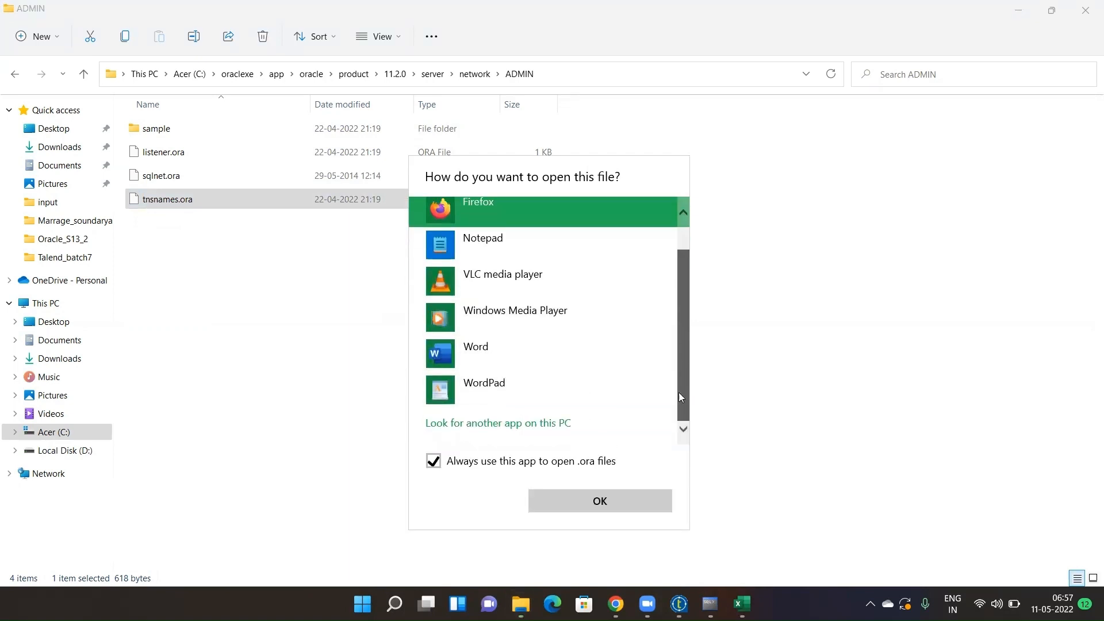
{"action": "scroll", "coordinate": [680, 396], "scroll_direction": "up", "scroll_amount": 1}
{"action": "scroll", "coordinate": [667, 405], "scroll_direction": "down", "scroll_amount": 1}
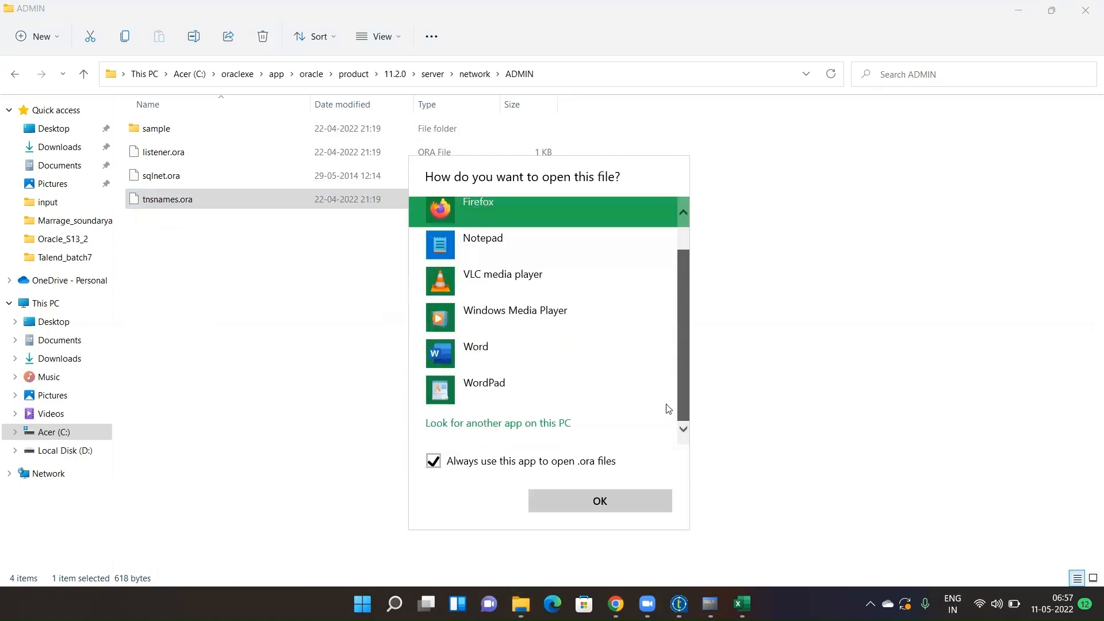
{"action": "left_click", "coordinate": [564, 424]}
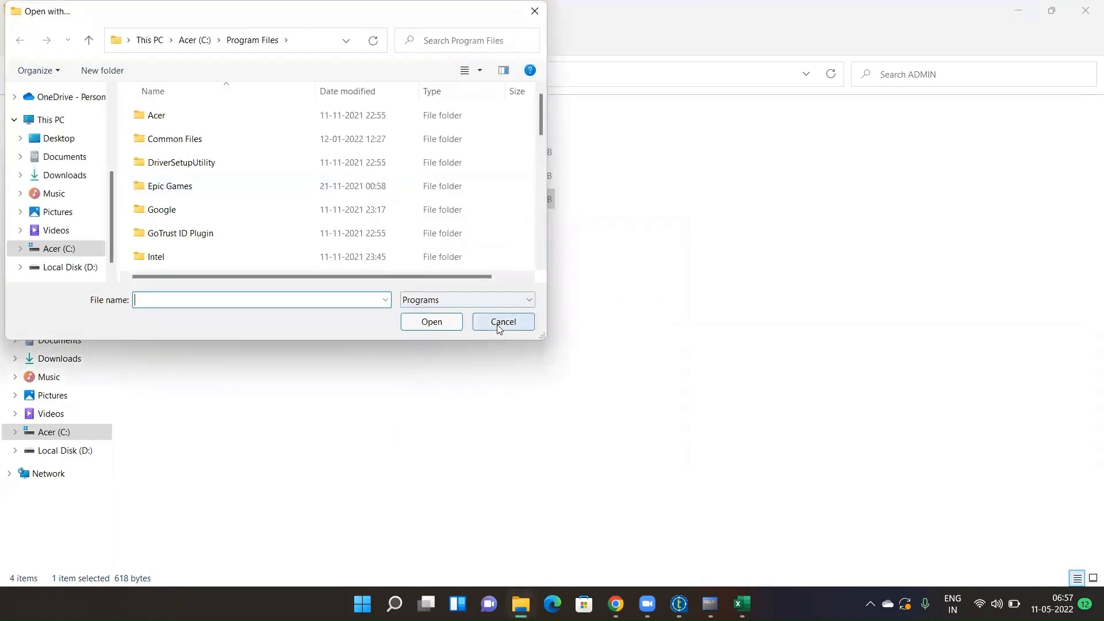
{"action": "left_click", "coordinate": [502, 322]}
- Open tnsnames.ora in Notepad
{"action": "right_click", "coordinate": [232, 202]}
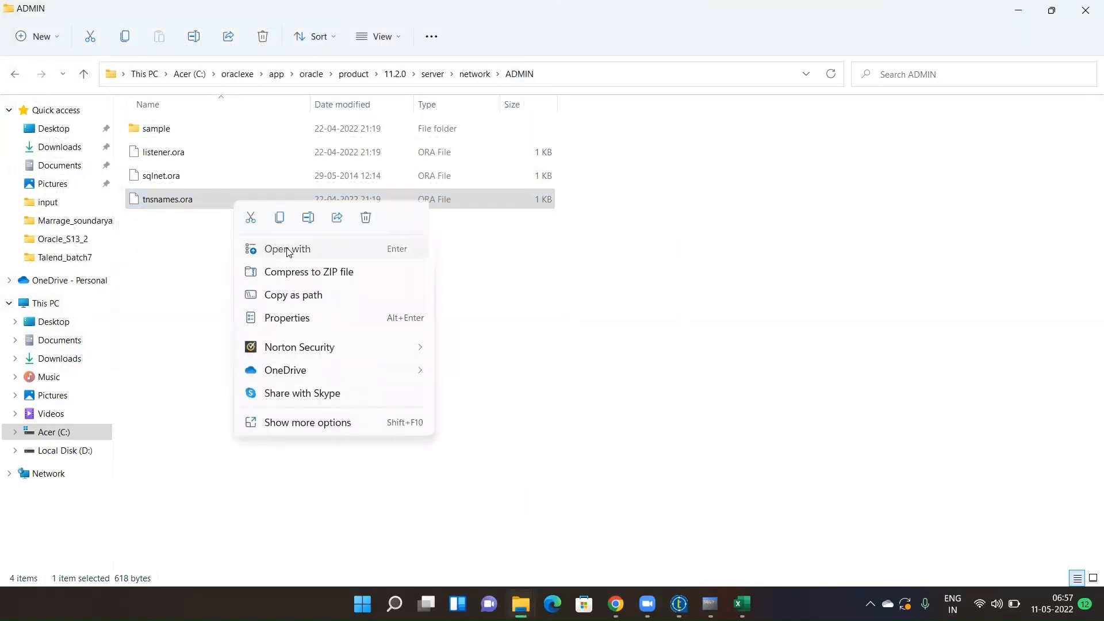
{"action": "left_click", "coordinate": [286, 249]}
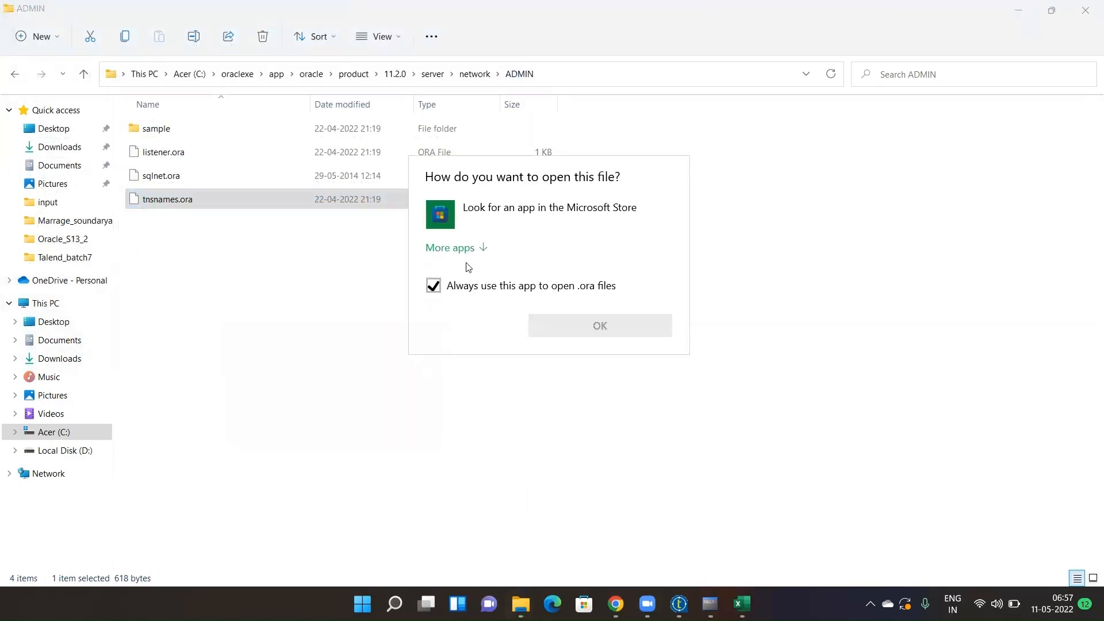
{"action": "left_click", "coordinate": [469, 250]}
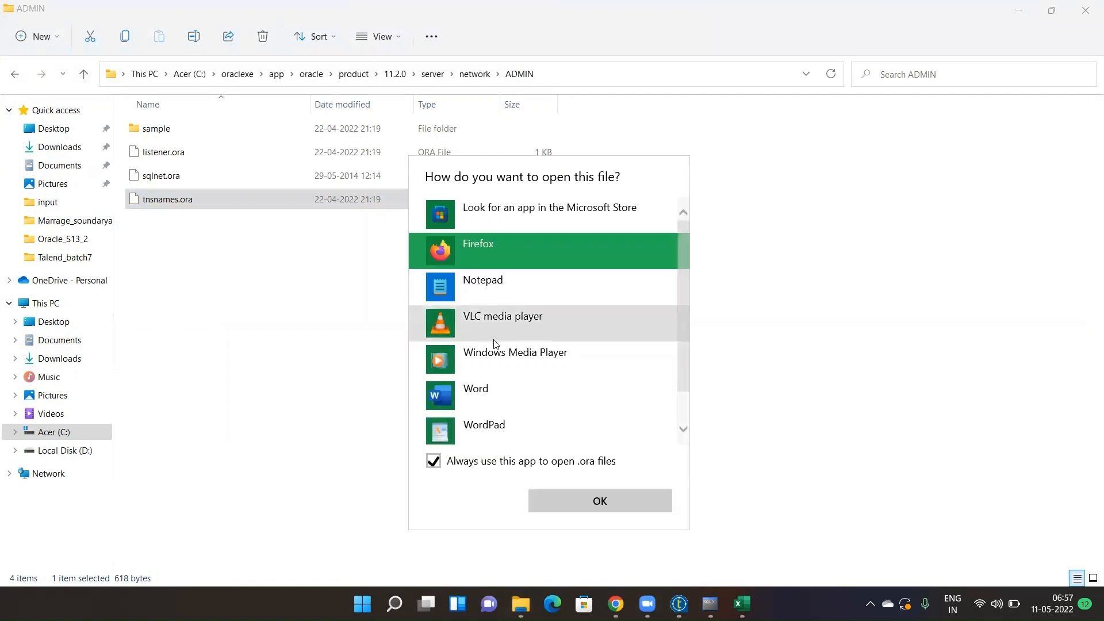
{"action": "left_click", "coordinate": [496, 291]}
{"action": "left_click", "coordinate": [605, 499]}
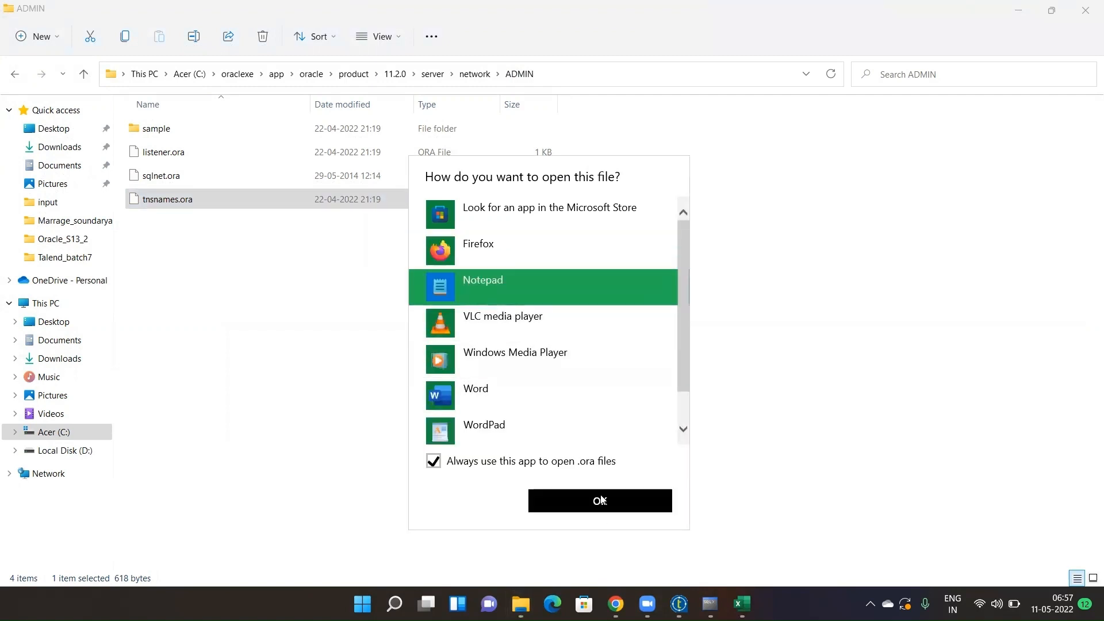
{"action": "left_click", "coordinate": [517, 368]}
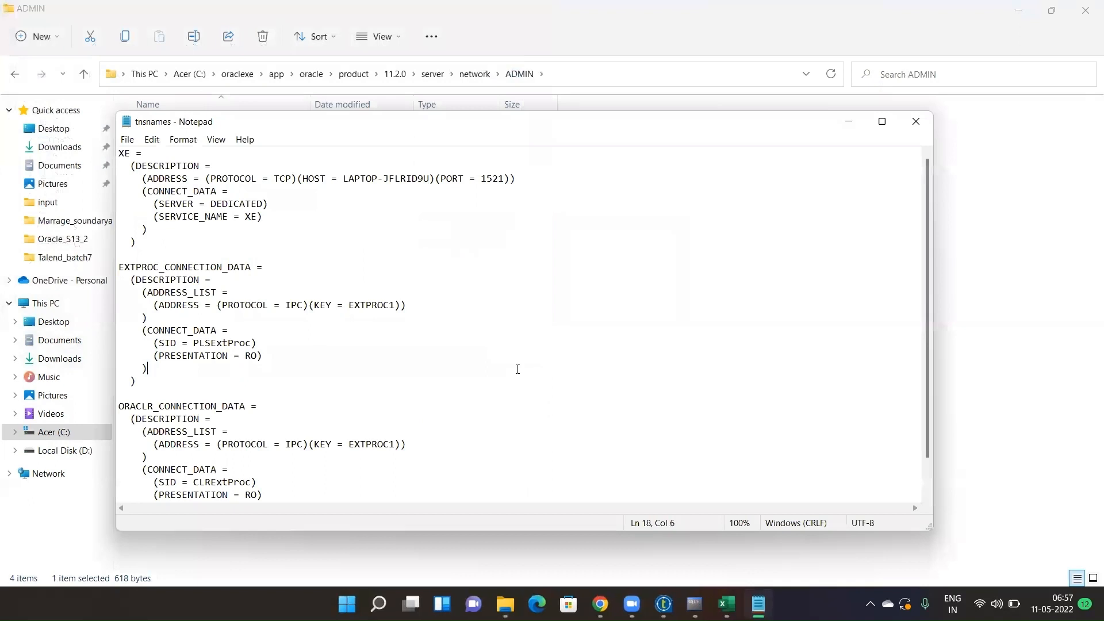
- Copy the whole tnsnames.ora text into a new Notepad++ document
{"action": "key", "text": "ctrl+a"}
{"action": "key", "text": "ctrl+c"}
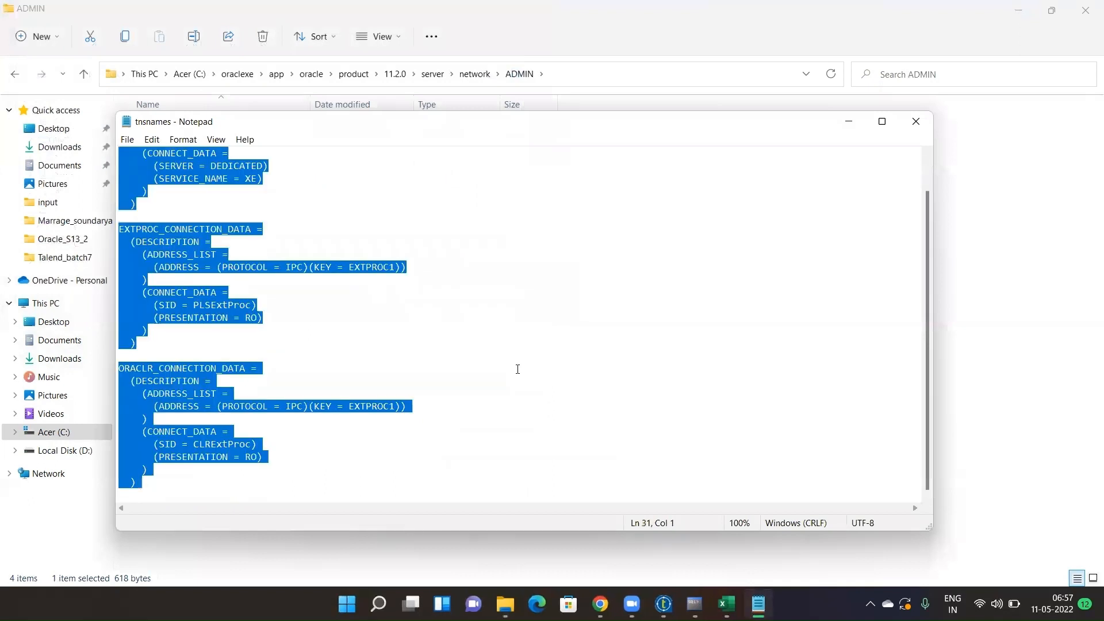
{"action": "left_click", "coordinate": [378, 603]}
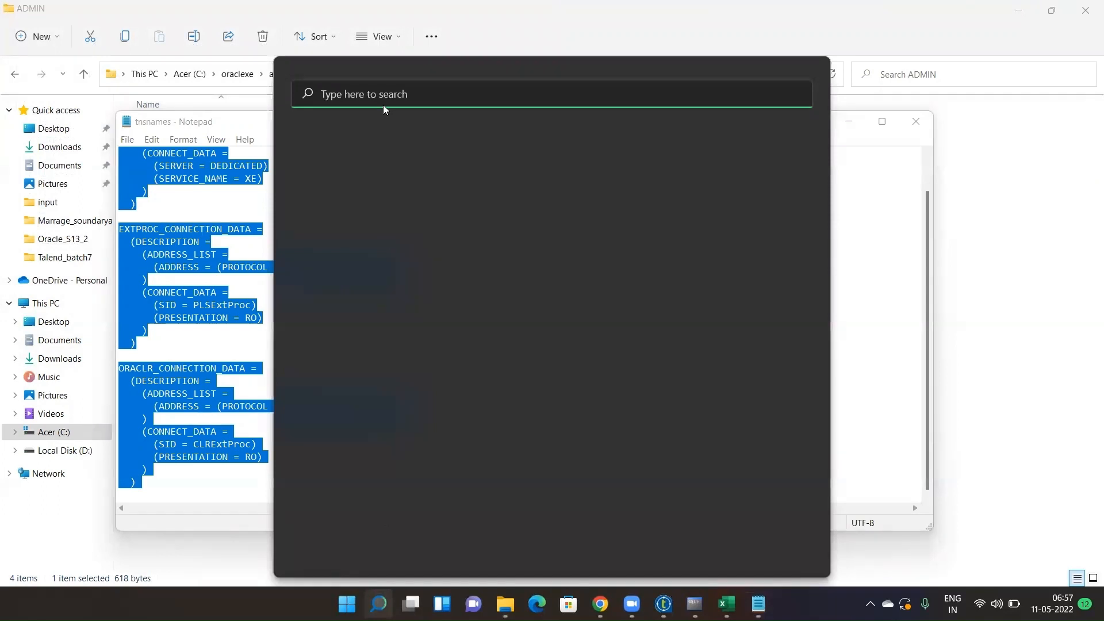
{"action": "type", "text": "text cursor"}
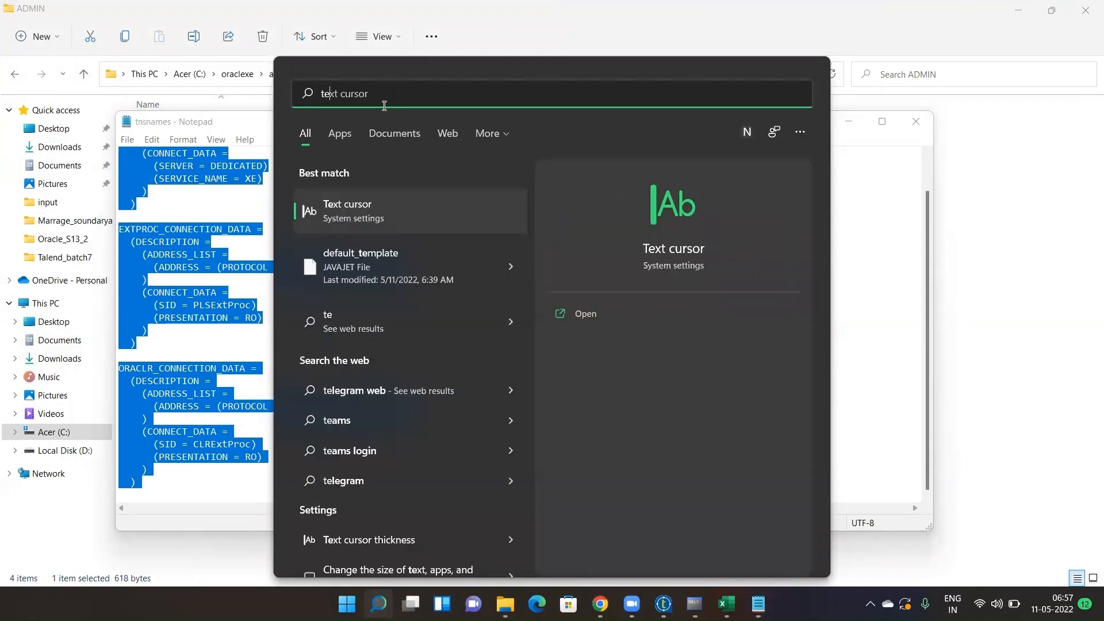
{"action": "key", "text": "ctrl+a"}
{"action": "type", "text": "note"}
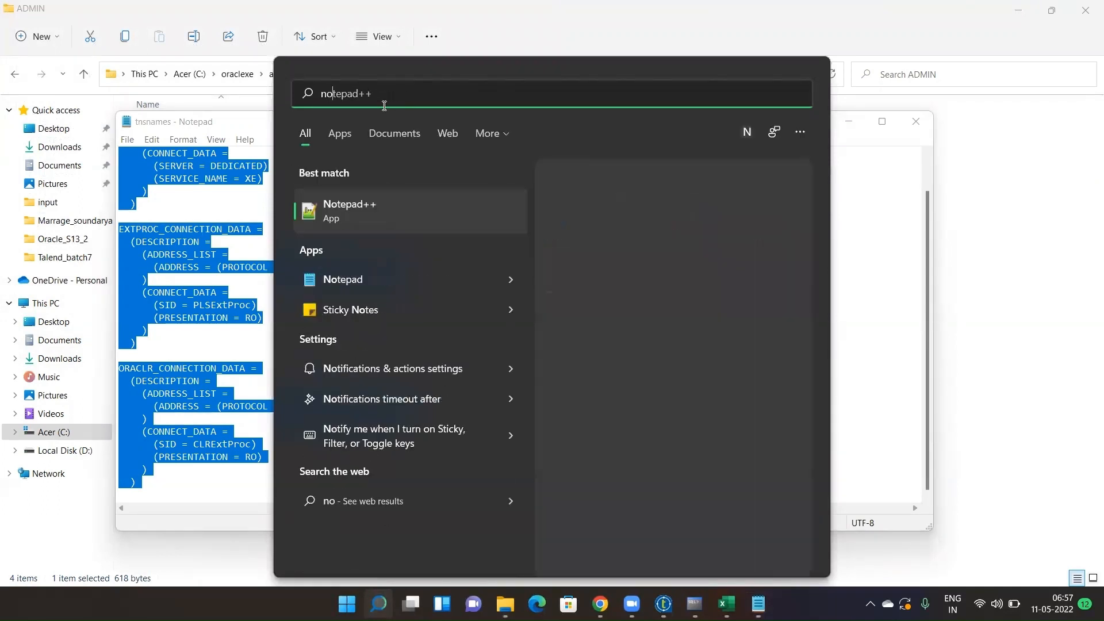
{"action": "left_click", "coordinate": [390, 208]}
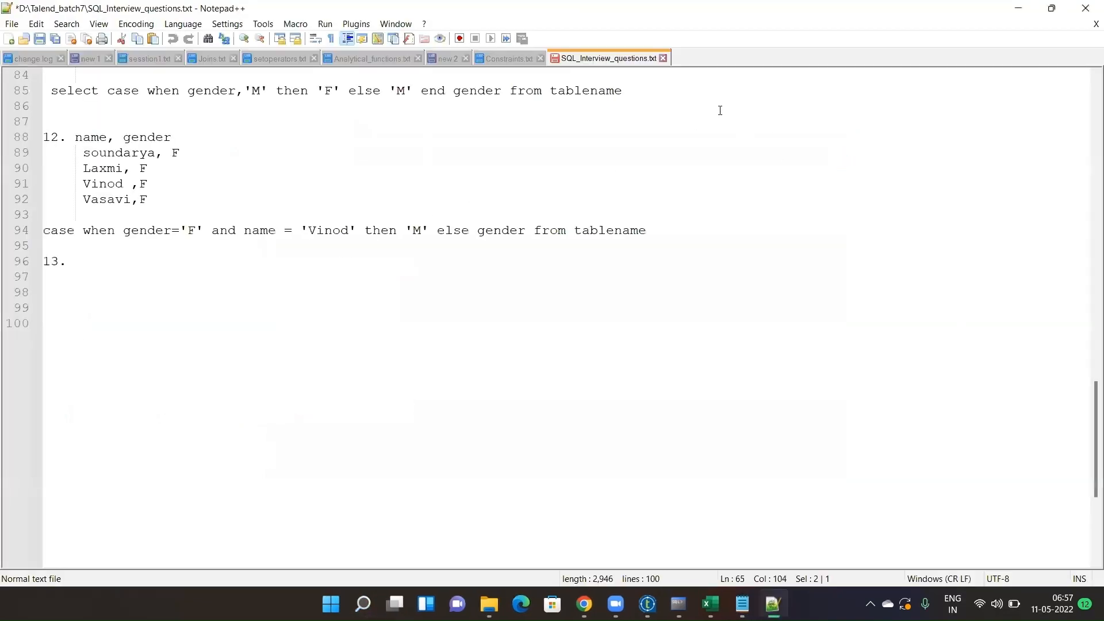
{"action": "key", "text": "ctrl+n"}
{"action": "key", "text": "ctrl+v"}
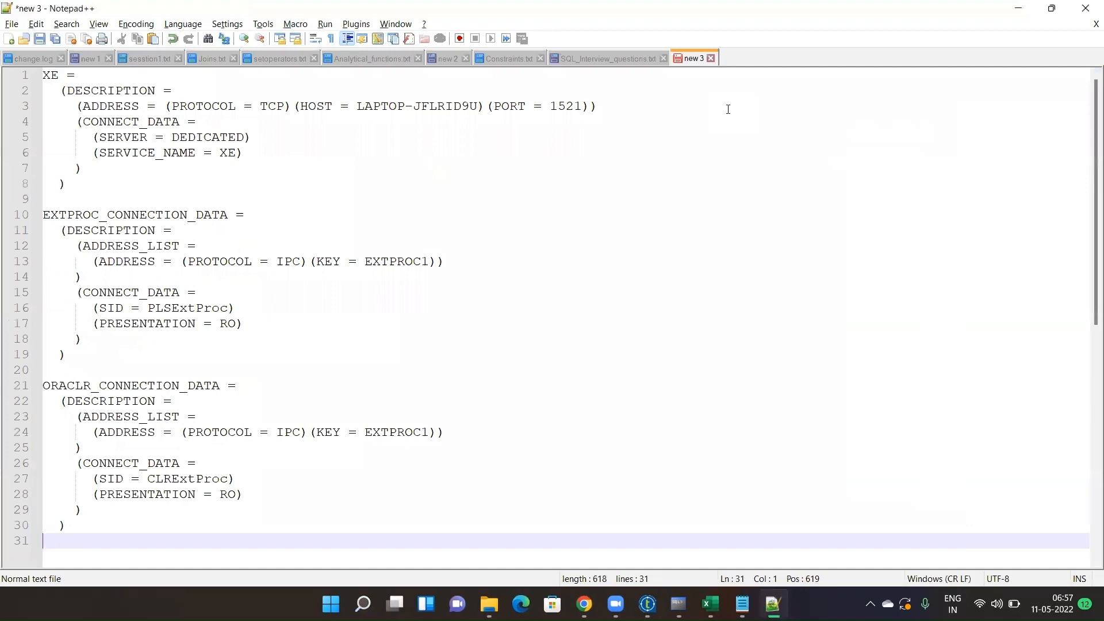
- Close Notepad and copy the host name LAPTOP-JFLRID9U from the pasted text
{"action": "key", "text": "alt+Tab"}
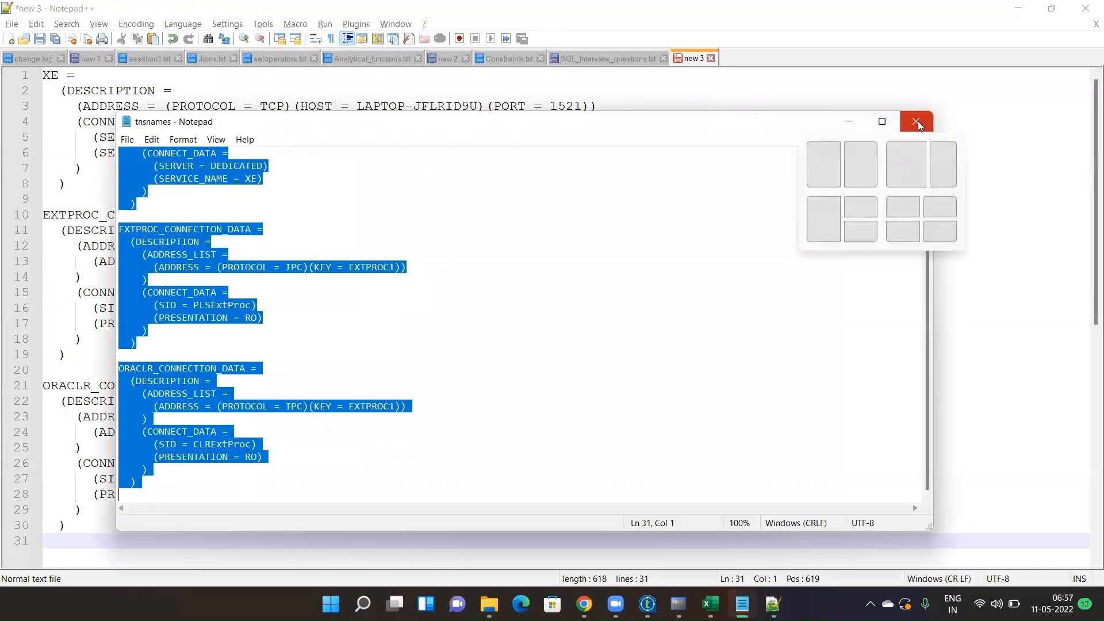
{"action": "left_click", "coordinate": [917, 121]}
{"action": "key", "text": "alt+Tab"}
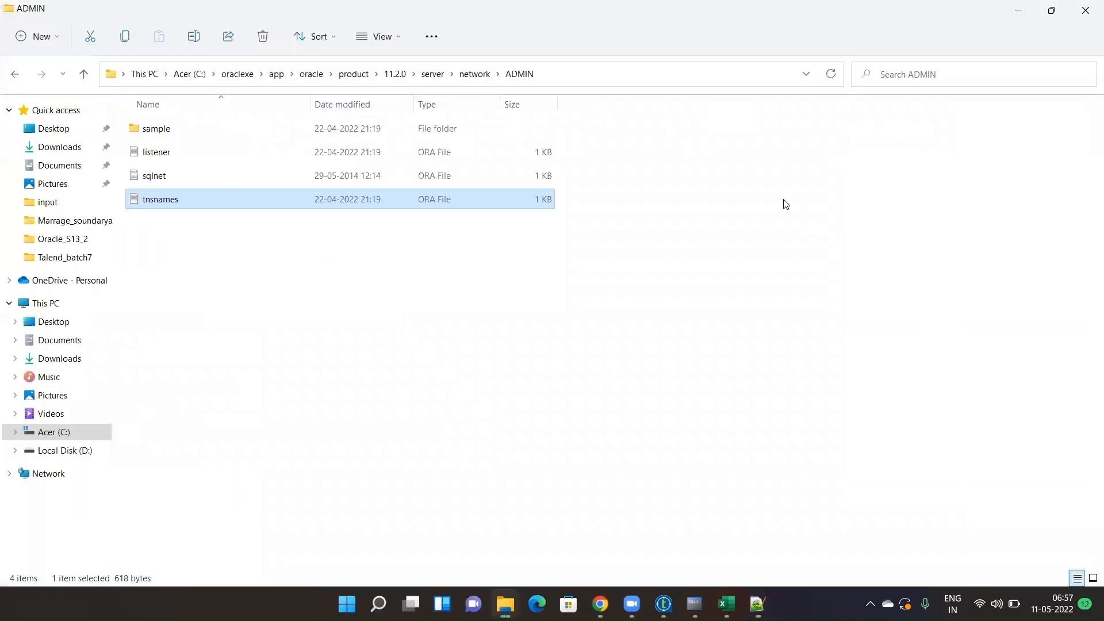
{"action": "key", "text": "alt+Tab"}
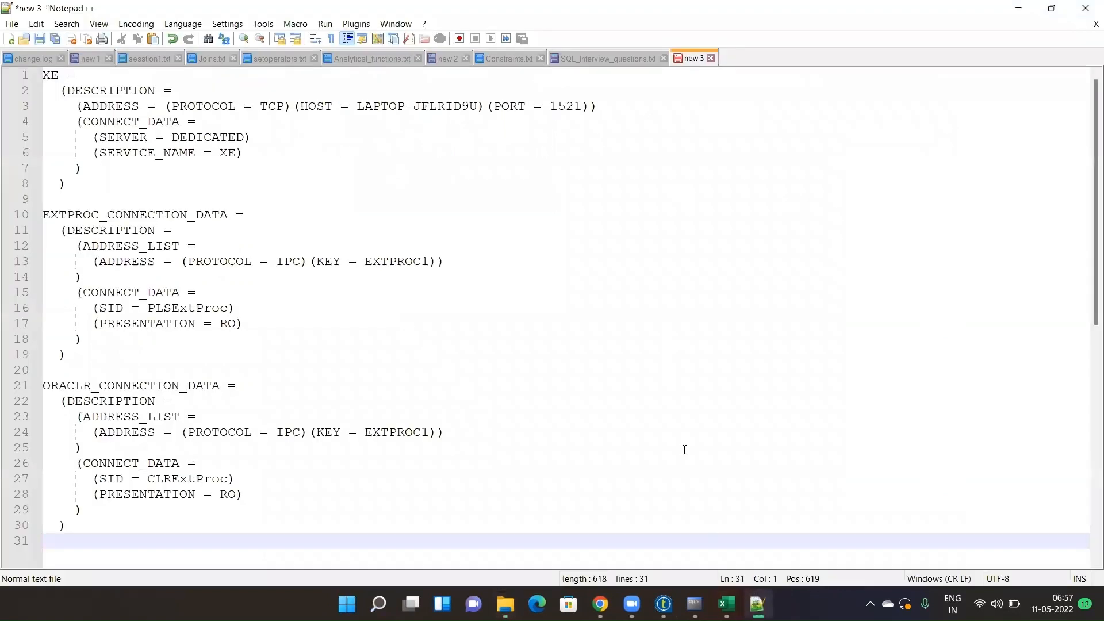
{"action": "left_click", "coordinate": [684, 446]}
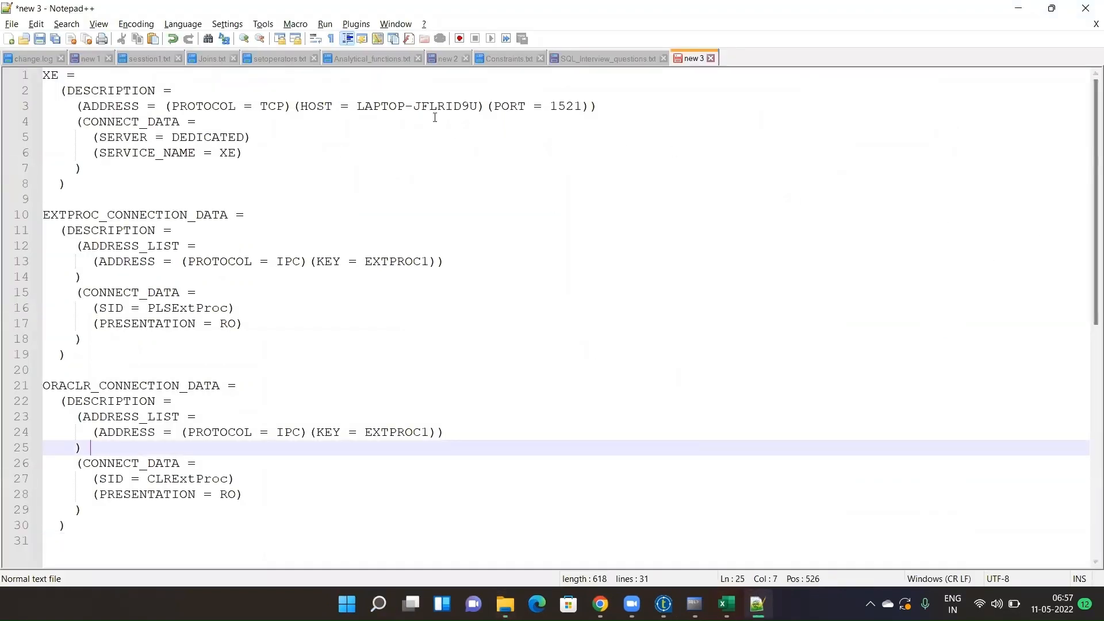
{"action": "left_click_drag", "start_coordinate": [358, 106], "coordinate": [479, 106]}
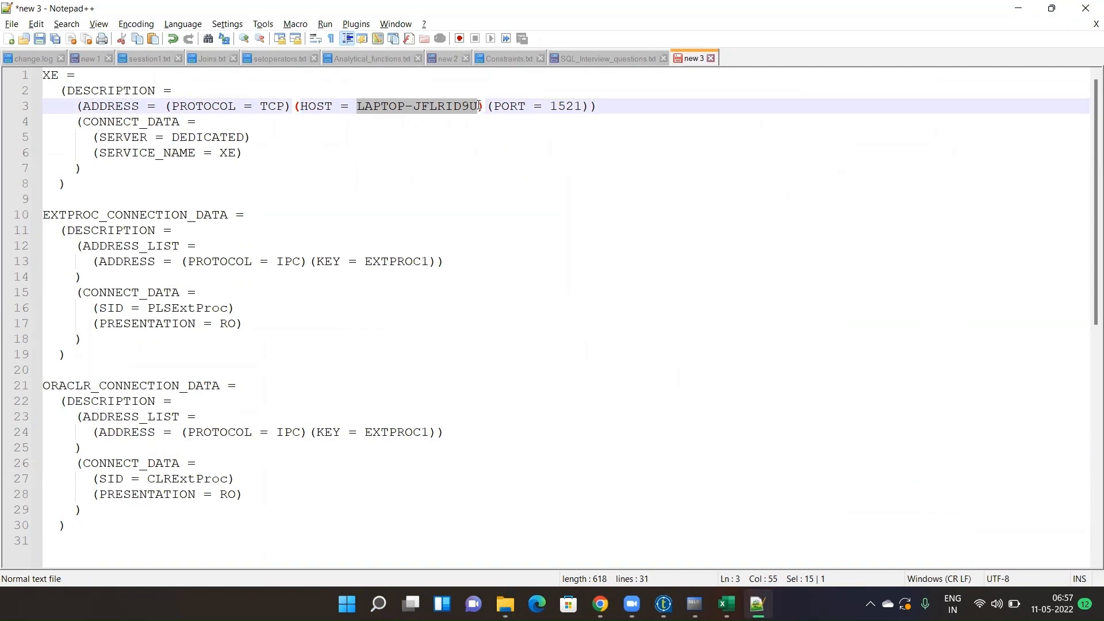
{"action": "left_click_drag", "start_coordinate": [551, 106], "coordinate": [581, 106]}
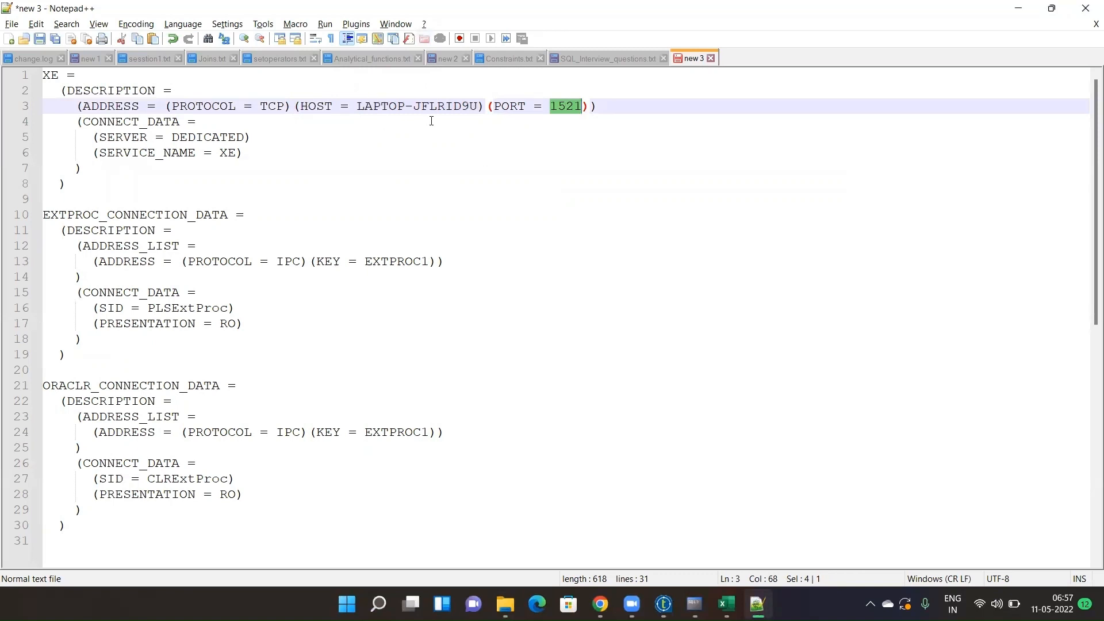
{"action": "left_click_drag", "start_coordinate": [359, 107], "coordinate": [479, 107]}
{"action": "key", "text": "ctrl+c"}
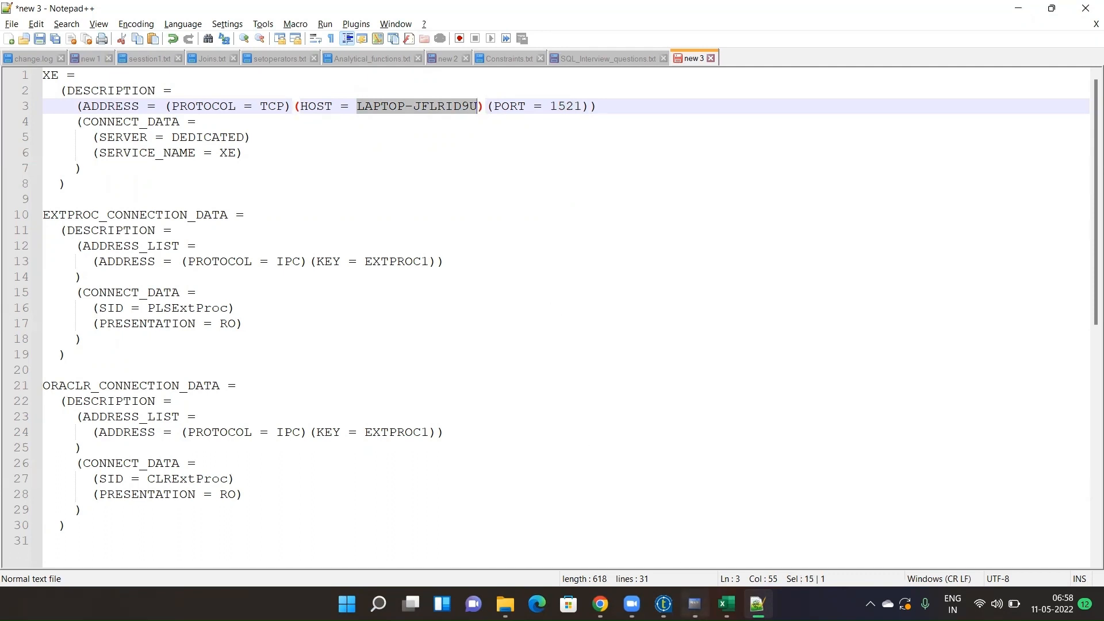
- Minimize the SQL command line window and return to Talend Open Studio
{"action": "left_click", "coordinate": [695, 604]}
{"action": "left_click", "coordinate": [694, 604]}
{"action": "mouse_move", "coordinate": [601, 604]}
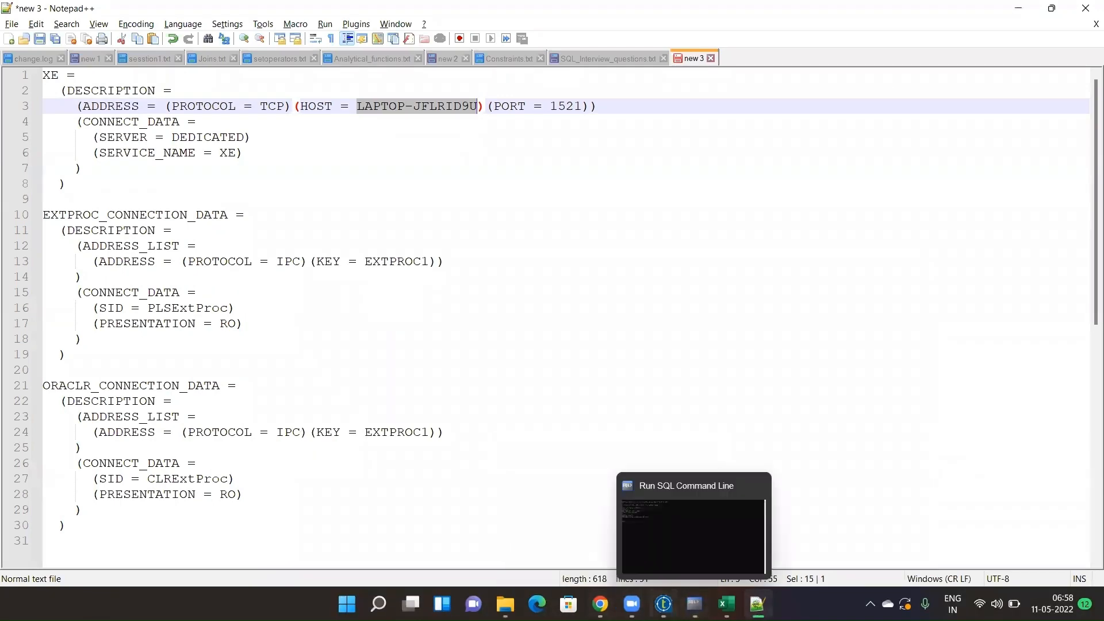
{"action": "left_click", "coordinate": [663, 604]}
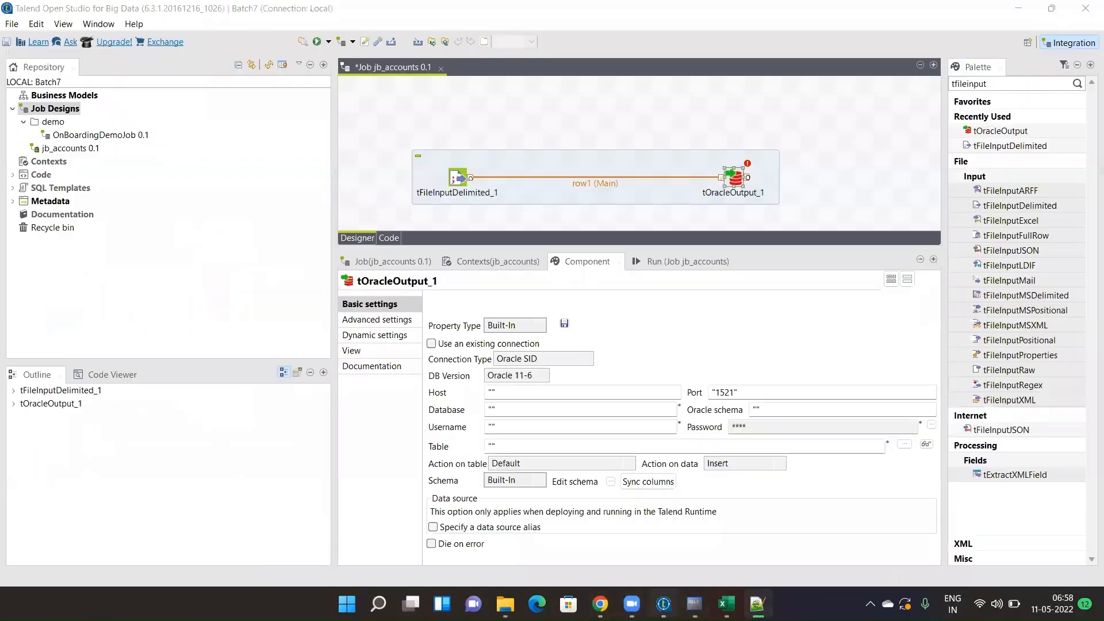
- Set tOracleOutput_1's Host to LAPTOP-JFLRID9U and Database to xe, and type the Oracle username
{"action": "left_click", "coordinate": [492, 392]}
{"action": "key", "text": "ctrl+v"}
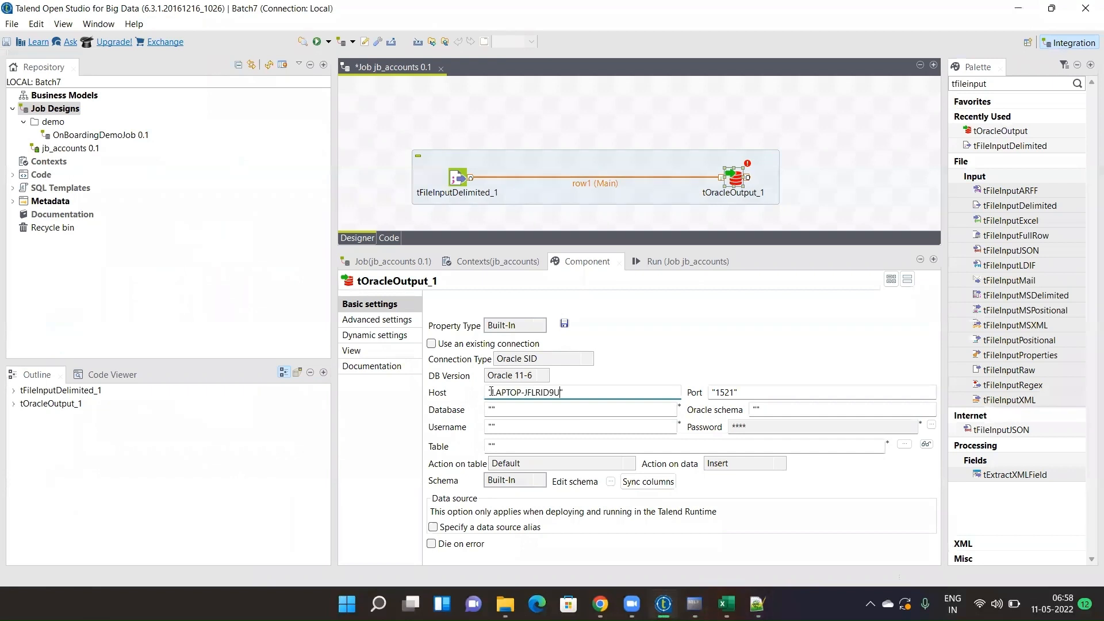
{"action": "left_click_drag", "start_coordinate": [736, 397], "coordinate": [709, 392]}
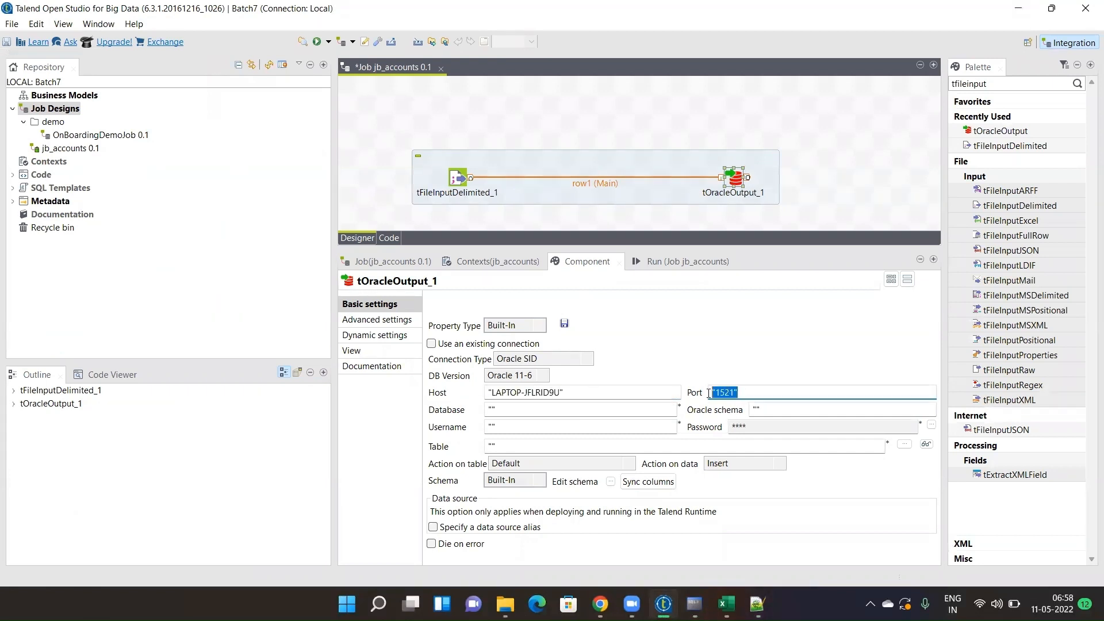
{"action": "left_click", "coordinate": [495, 408]}
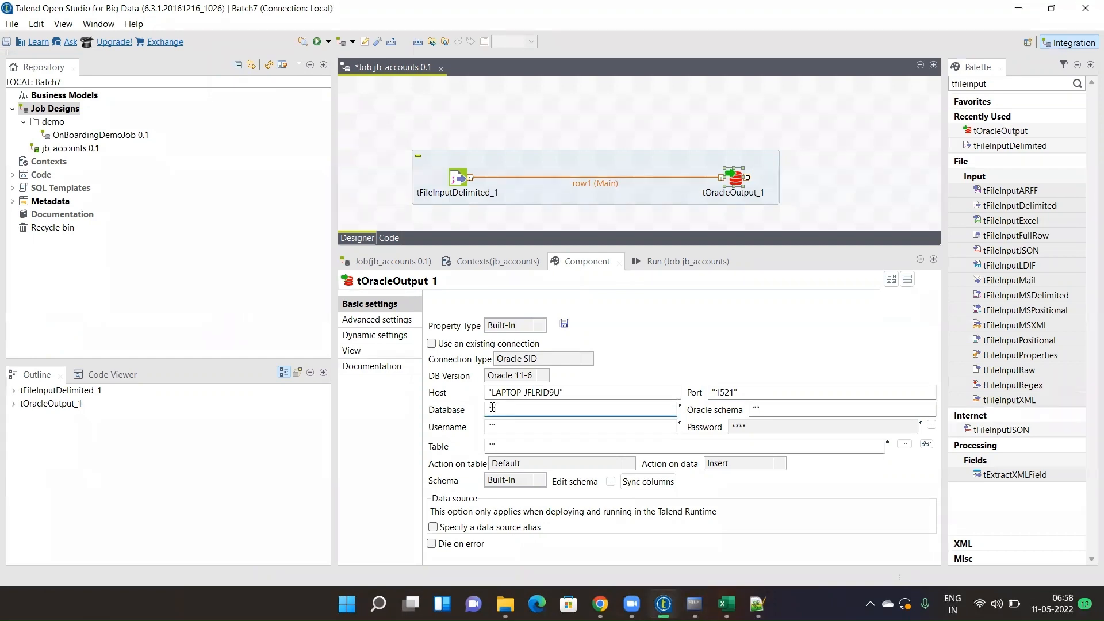
{"action": "key", "text": "alt+Tab"}
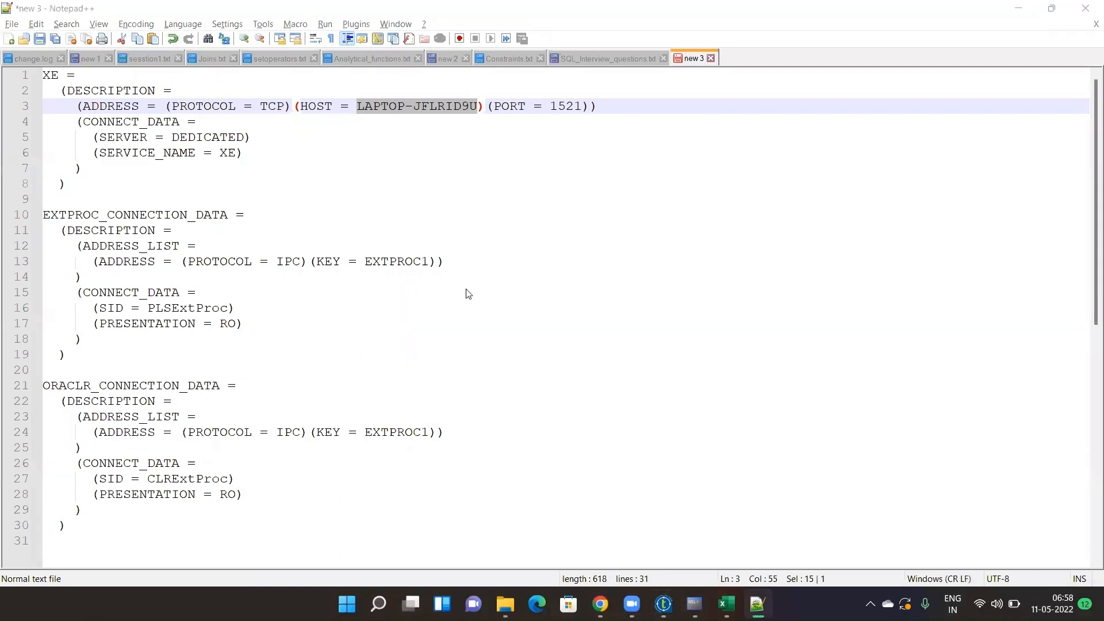
{"action": "key", "text": "alt+Tab"}
{"action": "type", "text": "xe"}
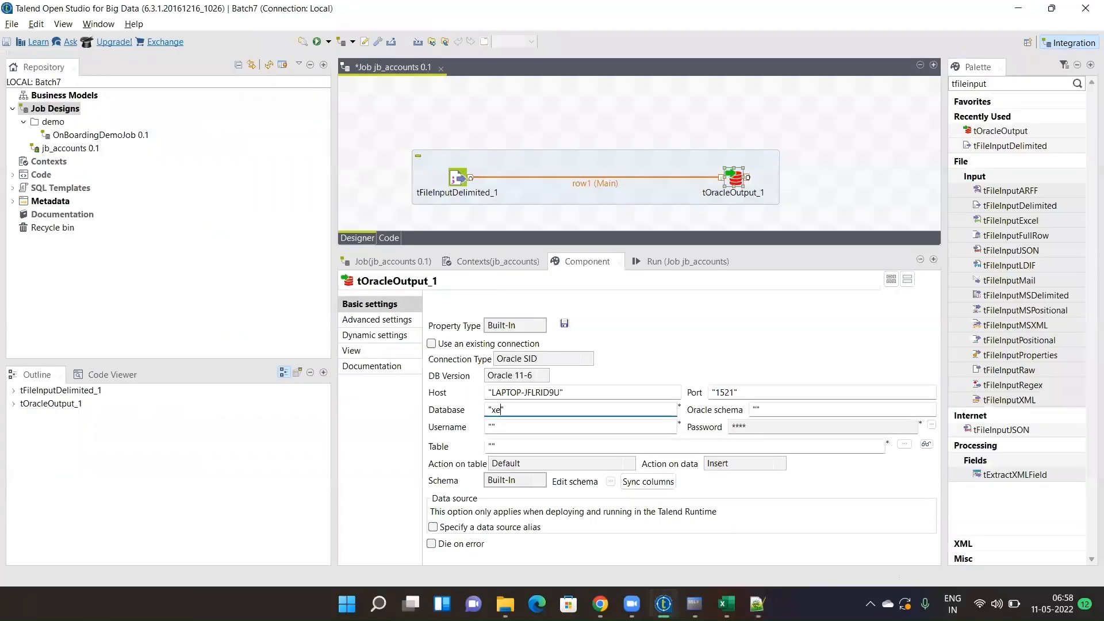
{"action": "key", "text": "BackSpace"}
{"action": "type", "text": "e"}
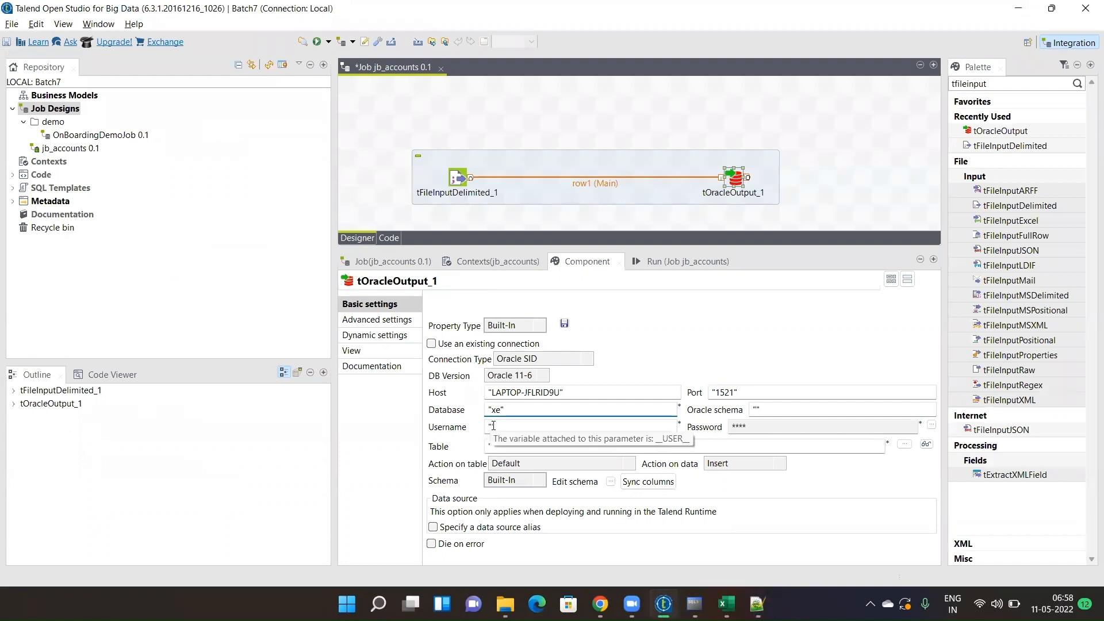
{"action": "left_click", "coordinate": [493, 426]}
{"action": "type", "text": "n"}
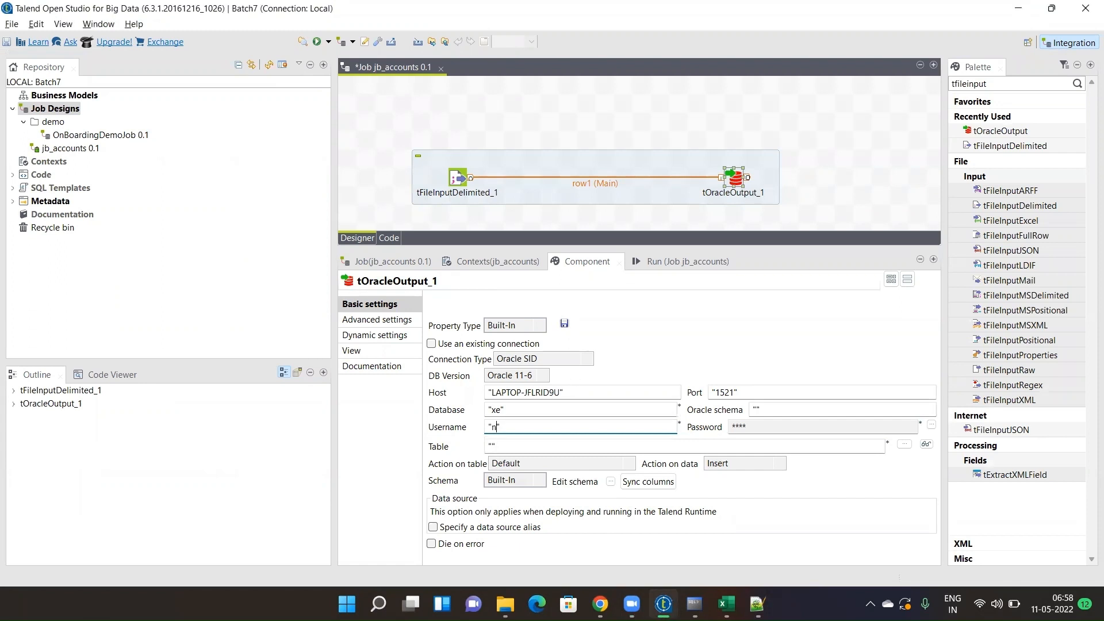
{"action": "type", "text": "ew_batch7"}
- Enter the Oracle account password in the Password editor, re-entering it once to correct it
{"action": "left_click", "coordinate": [931, 426]}
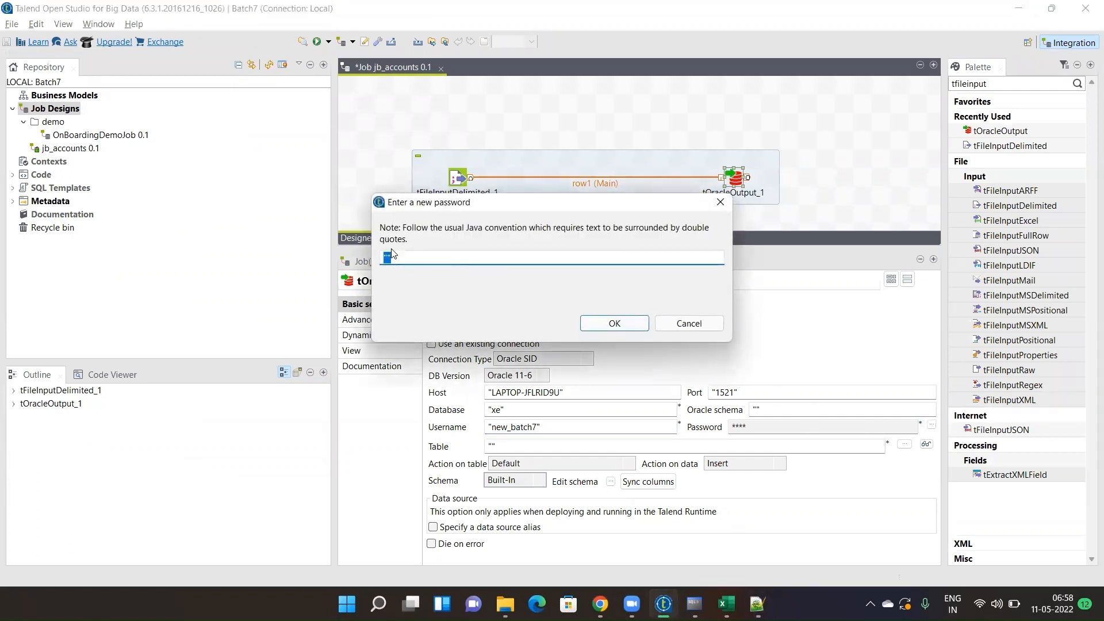
{"action": "left_click", "coordinate": [412, 257]}
{"action": "type", "text": "batch7"}
{"action": "left_click", "coordinate": [598, 325]}
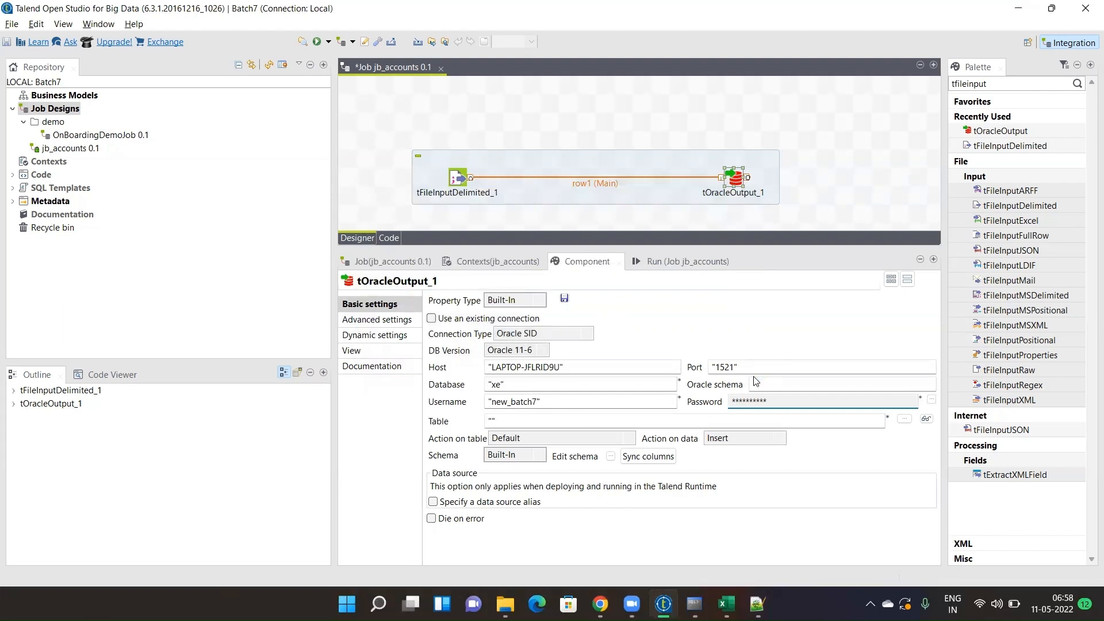
{"action": "left_click", "coordinate": [931, 399]}
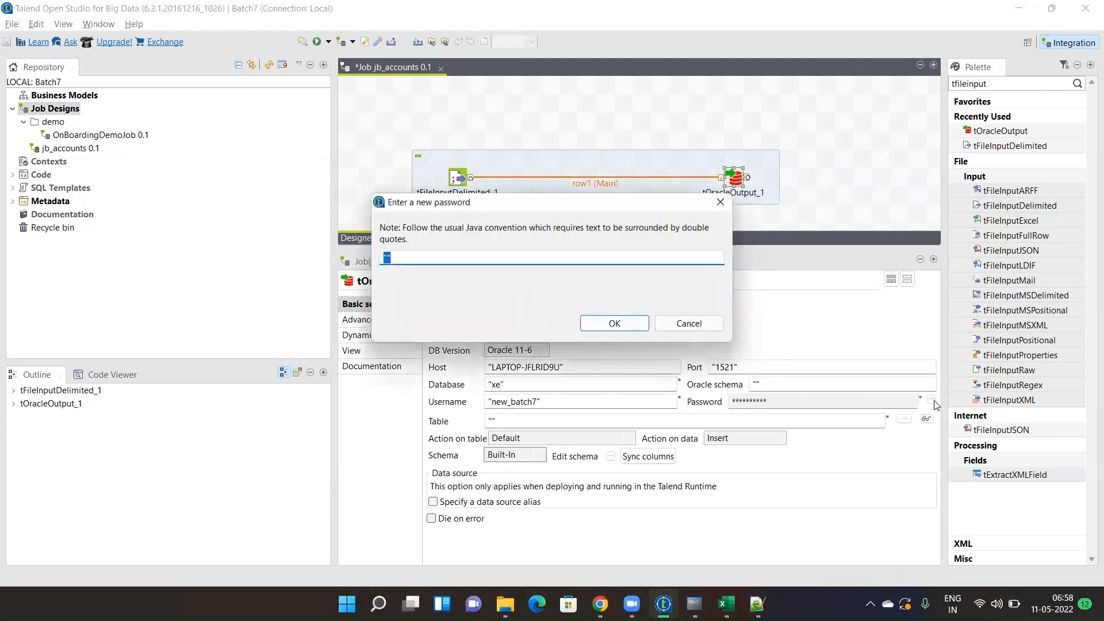
{"action": "key", "text": "BackSpace"}
{"action": "type", "text": "batch7"}
{"action": "left_click", "coordinate": [614, 324]}
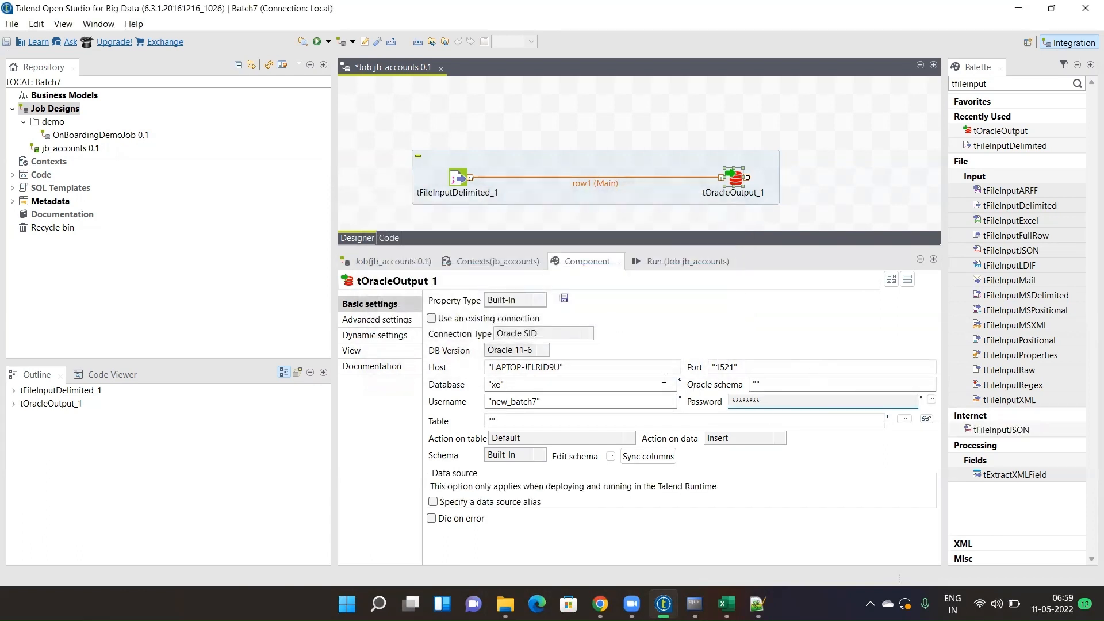
{"action": "left_click", "coordinate": [492, 421]}
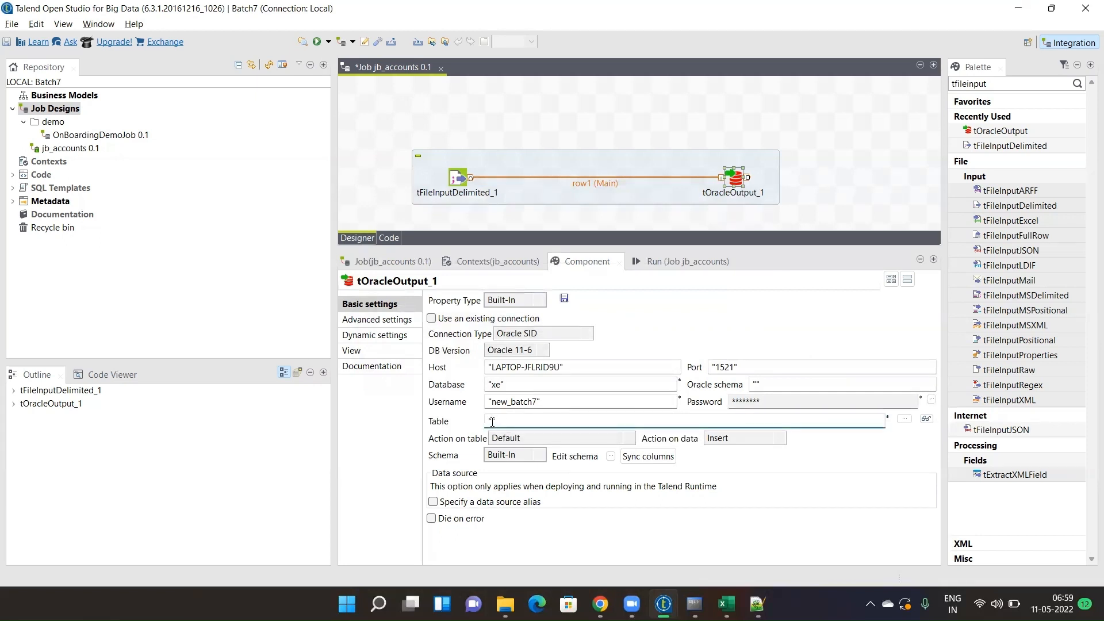
{"action": "type", "text": "Accounts"}
{"action": "left_click", "coordinate": [632, 443]}
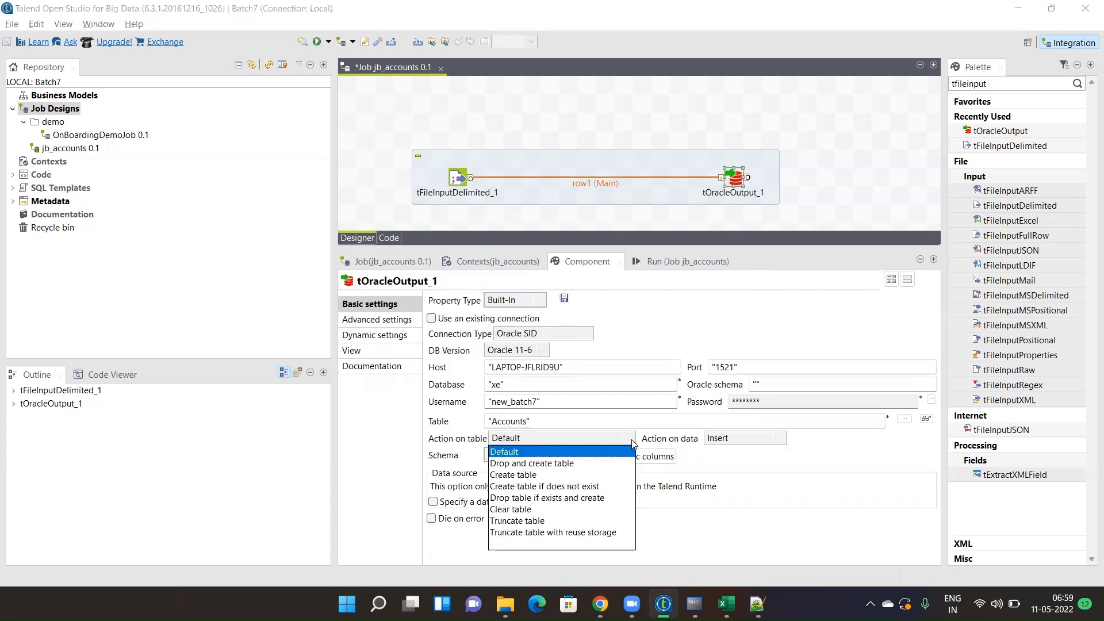
{"action": "left_click", "coordinate": [694, 604]}
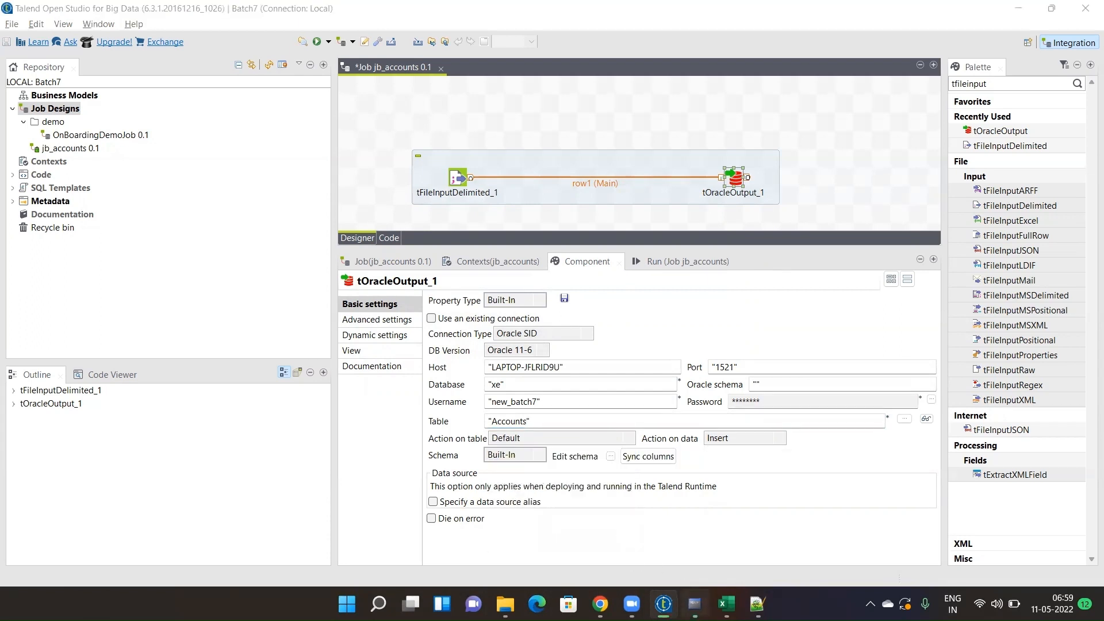
- Run 'select * from accounts;' in SQL*Plus, getting ORA-00942, then go back to Talend
{"action": "type", "text": "sele"}
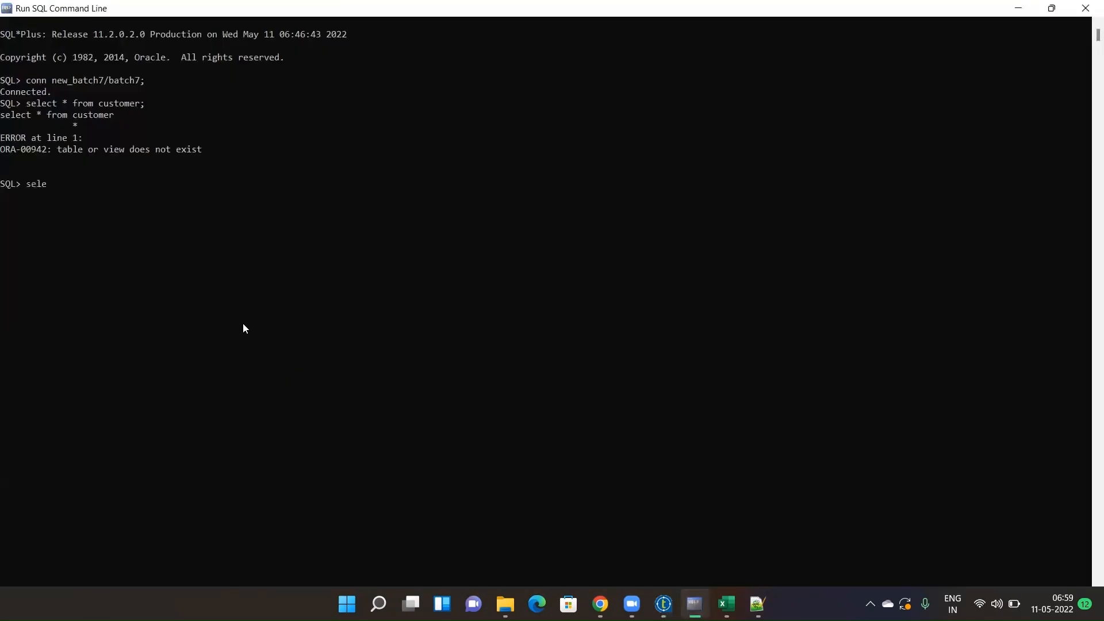
{"action": "type", "text": "ct * from accounts;"}
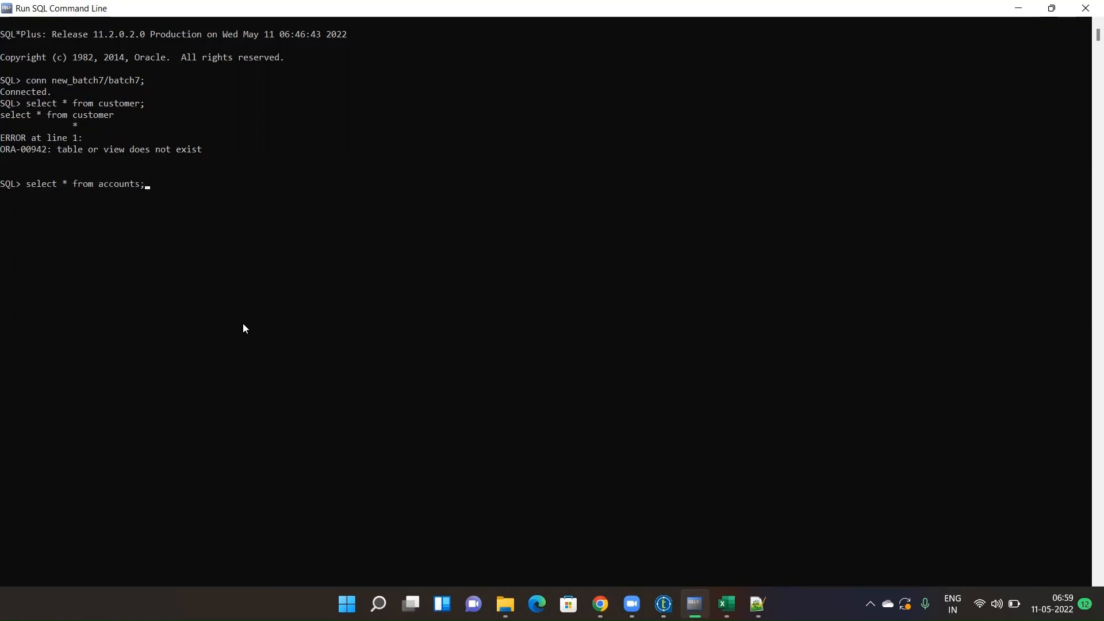
{"action": "key", "text": "Return"}
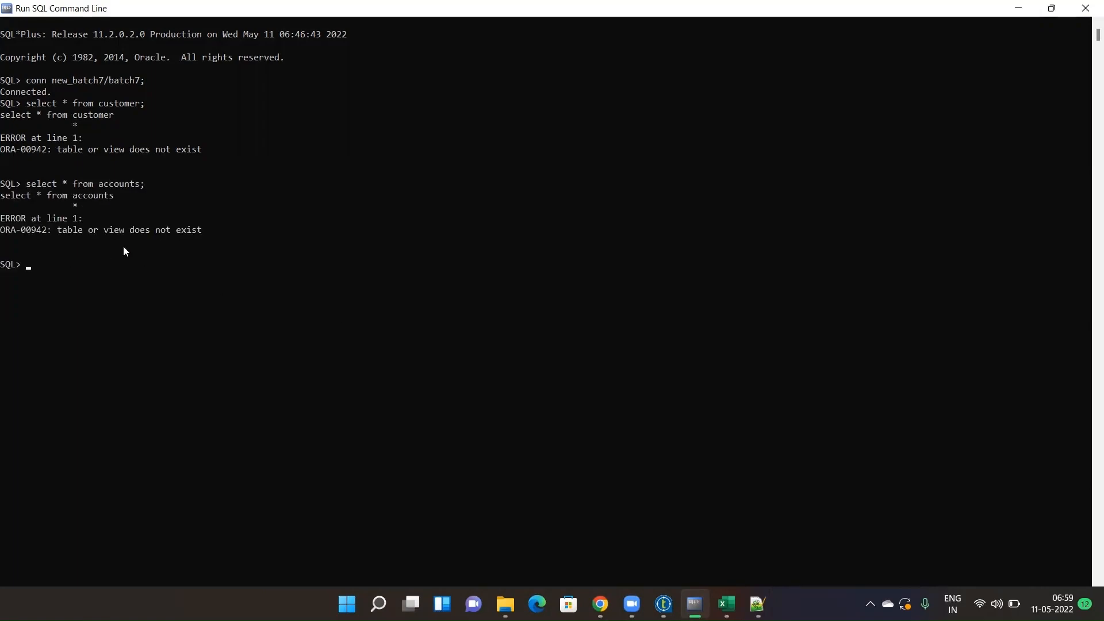
{"action": "key", "text": "alt+Tab"}
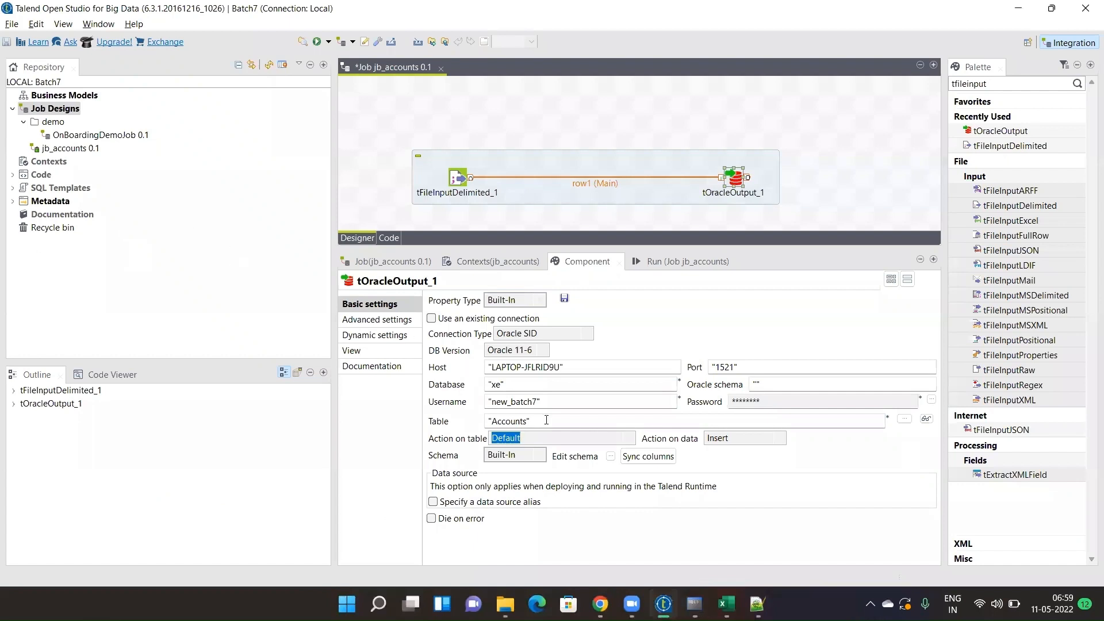
- Set Action on table to 'Create table if does not exist' and review the output schema columns
{"action": "left_click", "coordinate": [630, 443]}
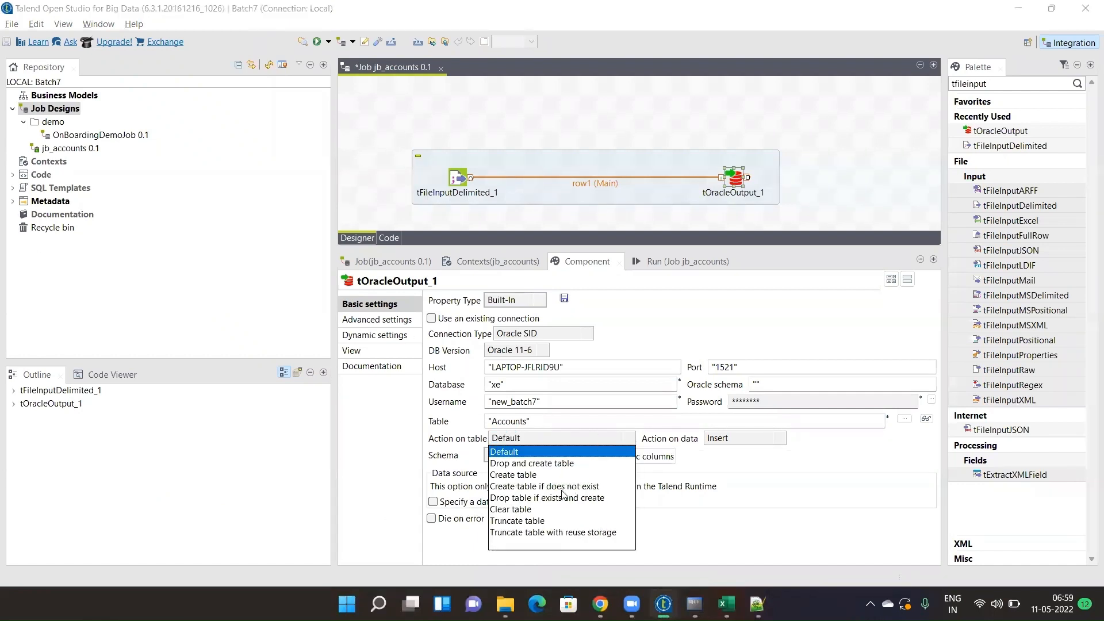
{"action": "left_click", "coordinate": [538, 489]}
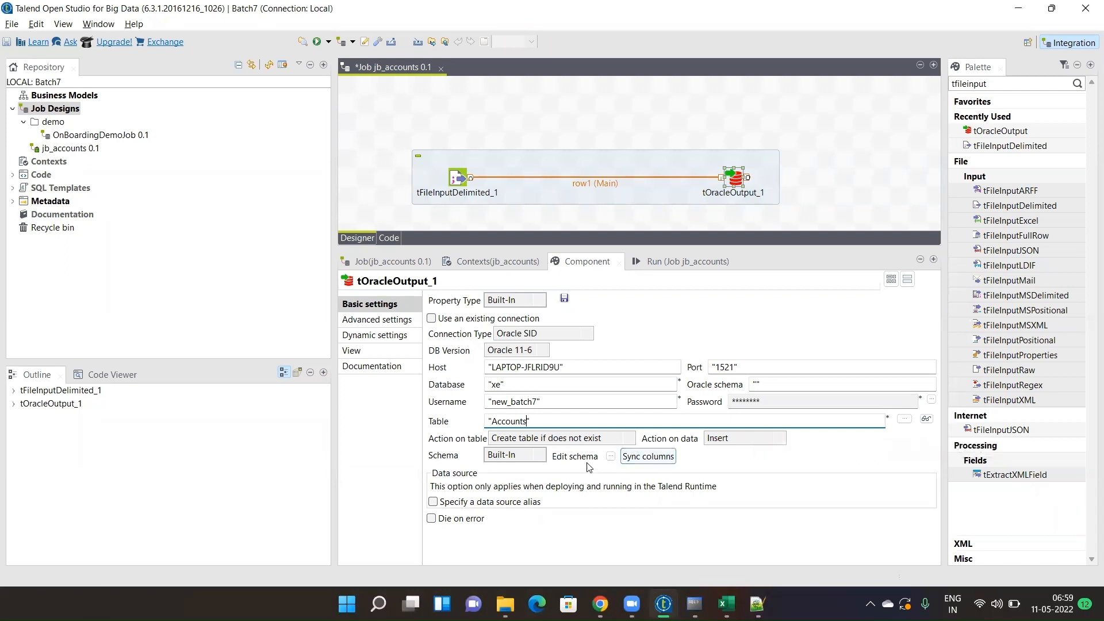
{"action": "left_click", "coordinate": [610, 457]}
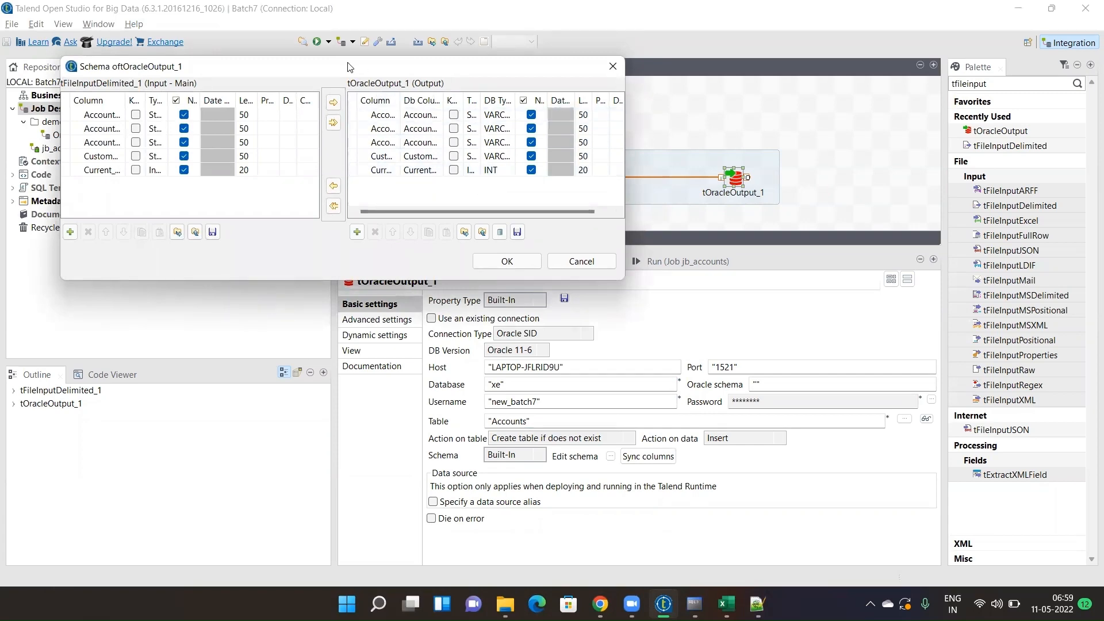
{"action": "left_click_drag", "start_coordinate": [349, 67], "coordinate": [338, 309]}
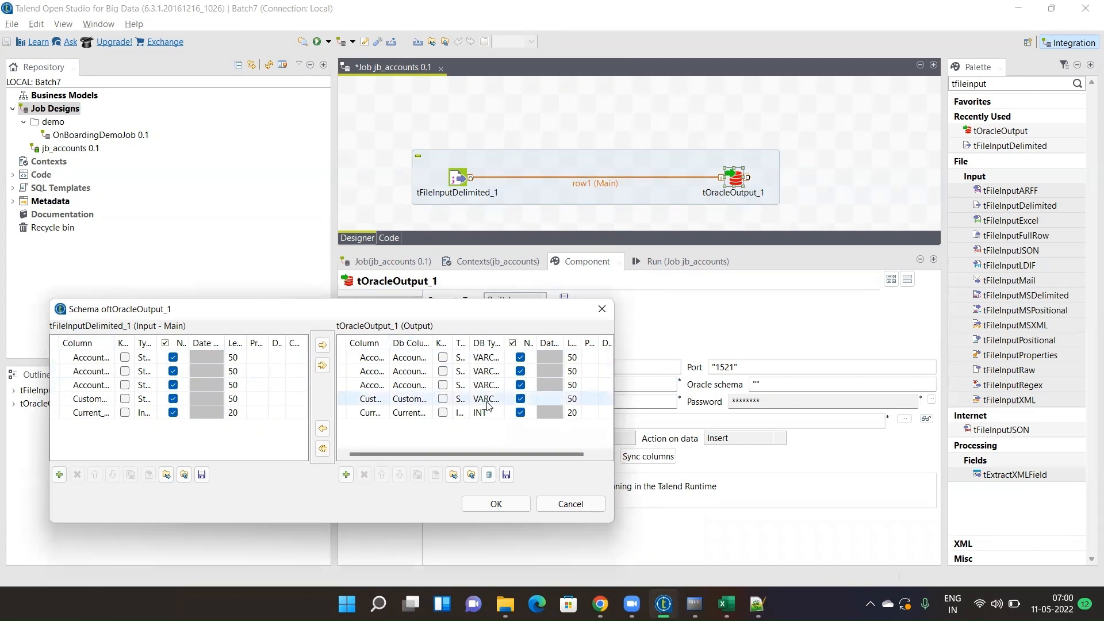
{"action": "left_click", "coordinate": [492, 507]}
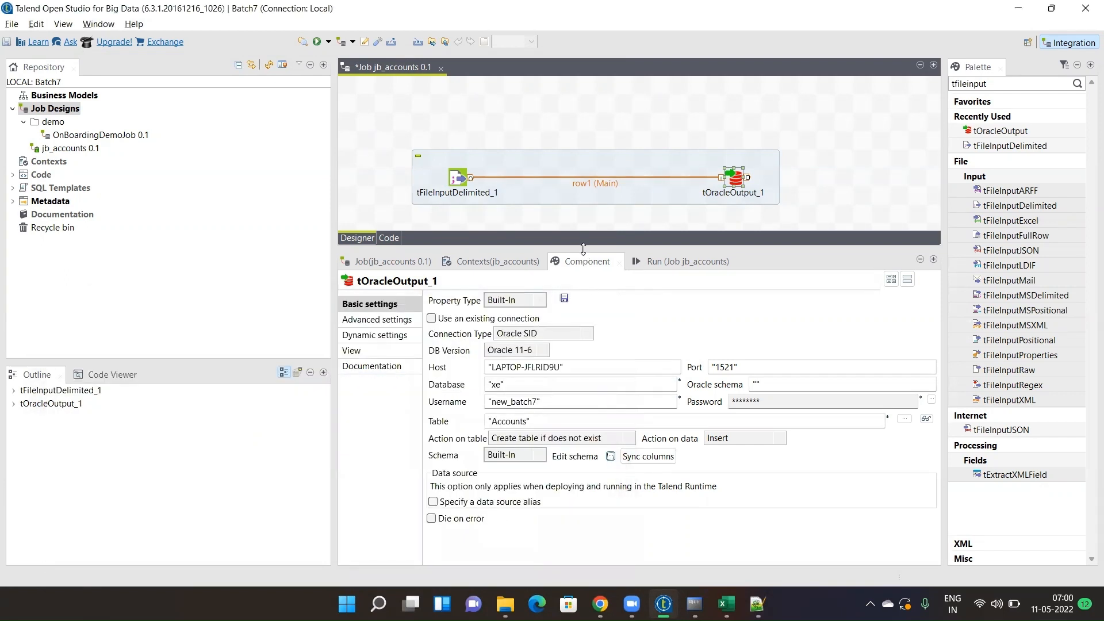
- Save and run jb_accounts, allowing firewall access; after the compile error, view the job's Contexts
{"action": "left_click_drag", "start_coordinate": [583, 248], "coordinate": [598, 354]}
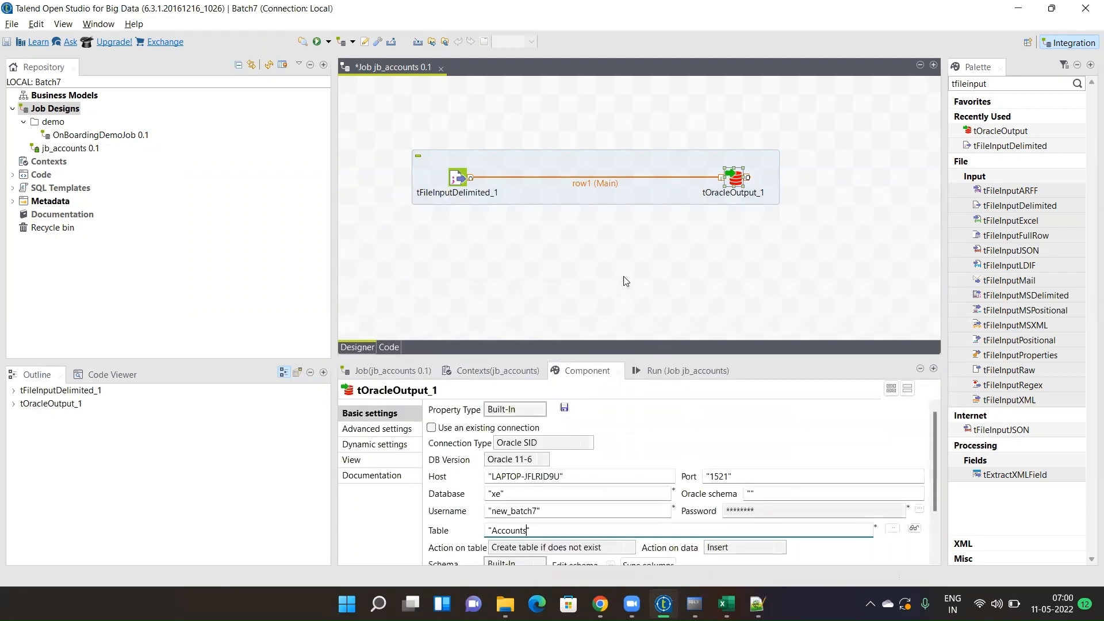
{"action": "key", "text": "ctrl+s"}
{"action": "left_click_drag", "start_coordinate": [587, 354], "coordinate": [589, 275]}
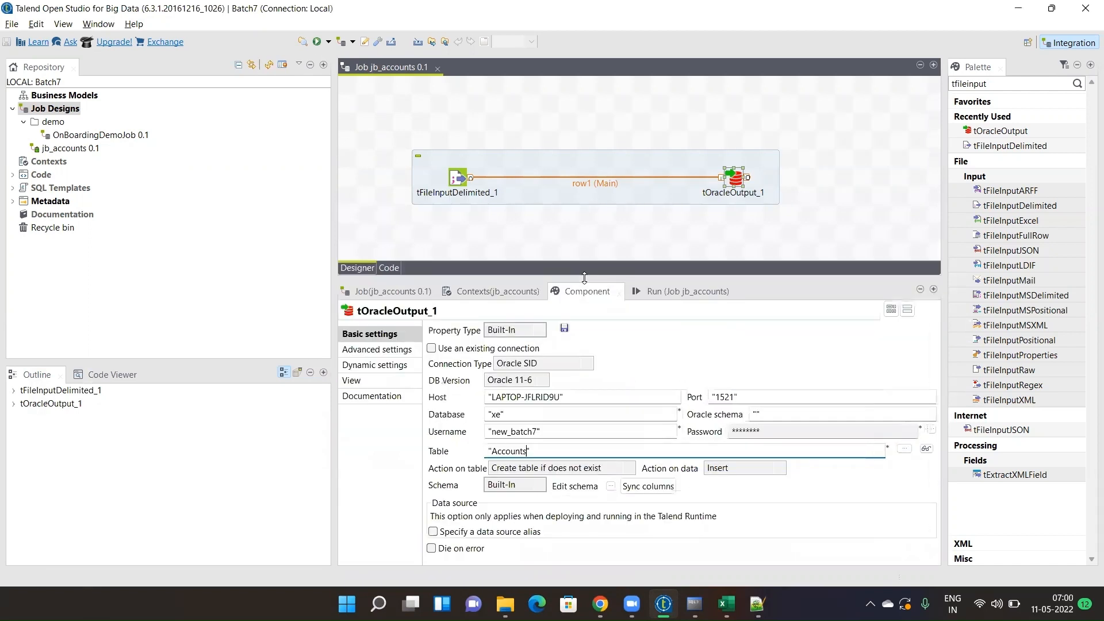
{"action": "left_click", "coordinate": [683, 292]}
{"action": "left_click", "coordinate": [468, 346]}
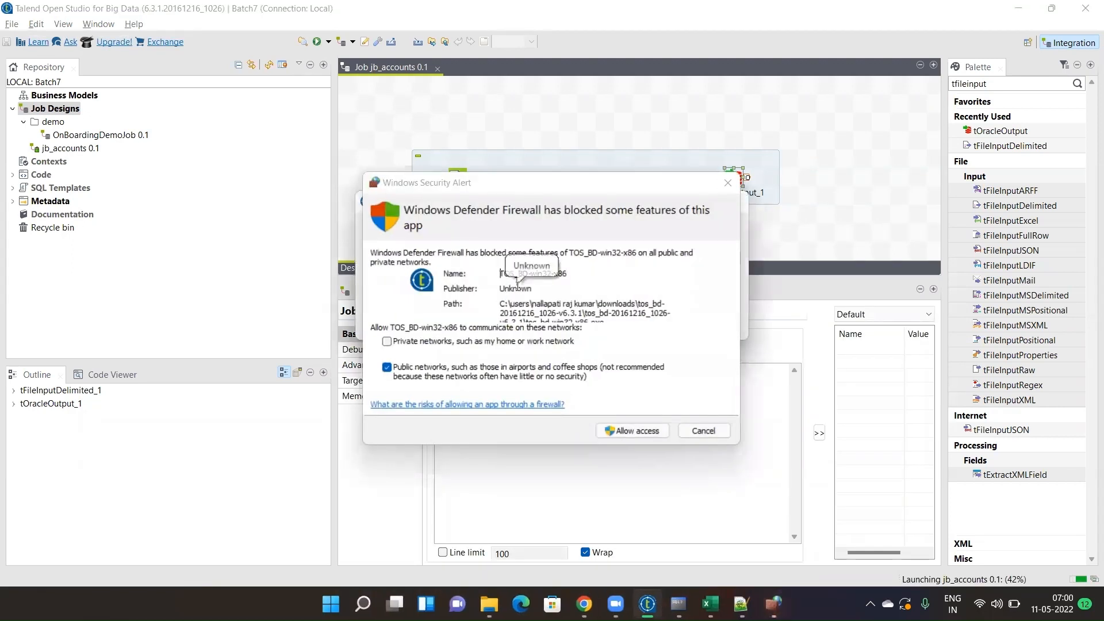
{"action": "left_click", "coordinate": [641, 432]}
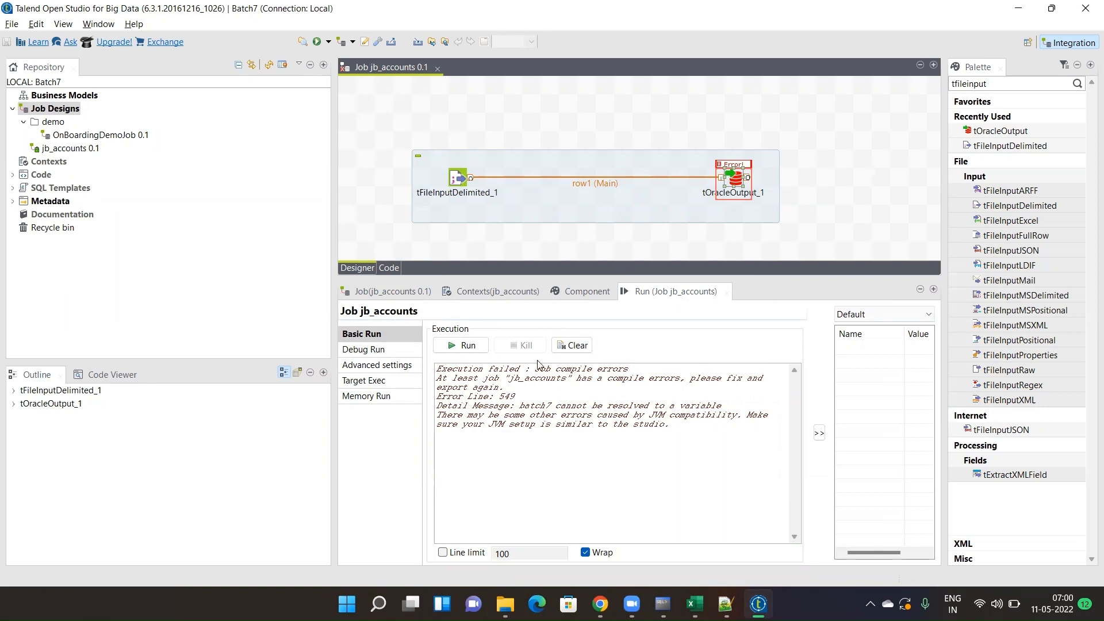
{"action": "left_click", "coordinate": [488, 296]}
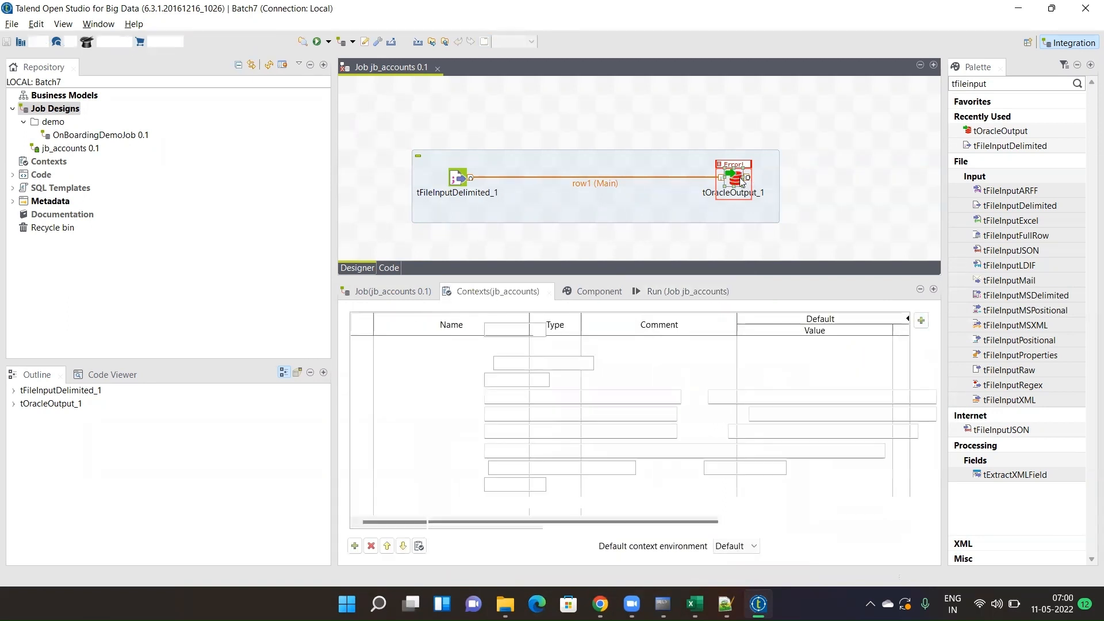
- In tOracleOutput_1's settings, type the database password inside double quotes, confirm it, and save jb_accounts
{"action": "left_click", "coordinate": [593, 291]}
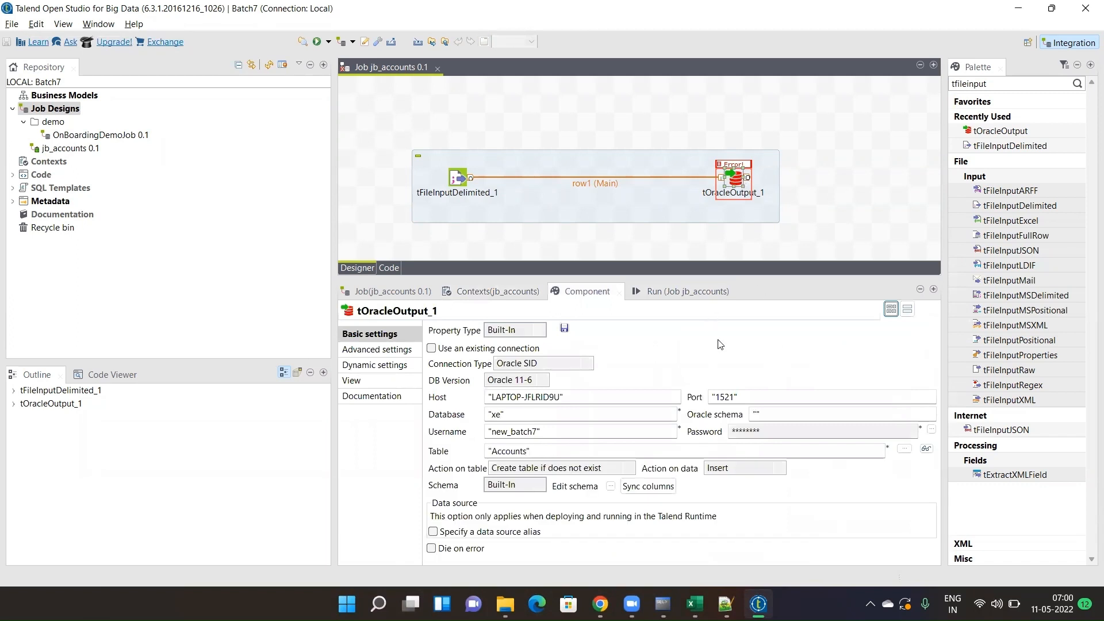
{"action": "left_click_drag", "start_coordinate": [591, 279], "coordinate": [589, 240]}
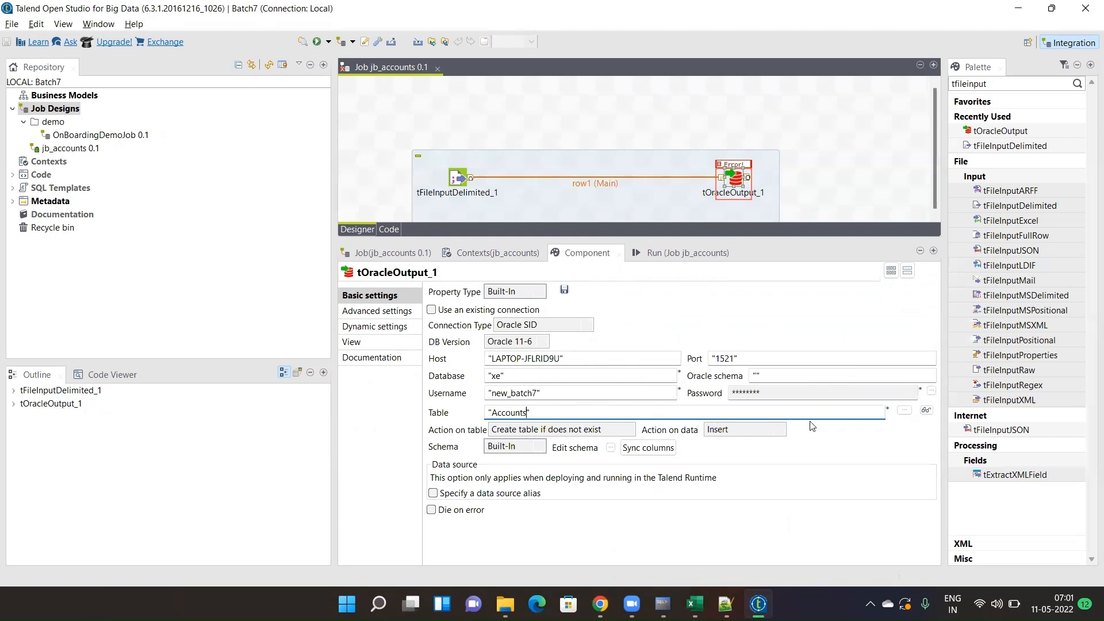
{"action": "left_click", "coordinate": [932, 392]}
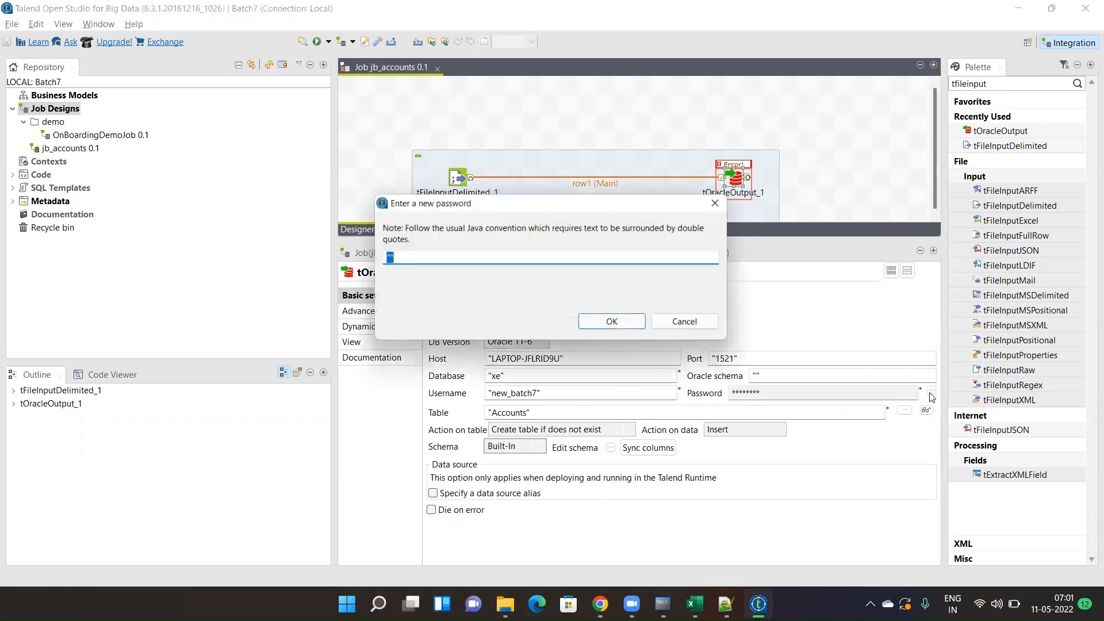
{"action": "left_click", "coordinate": [387, 257]}
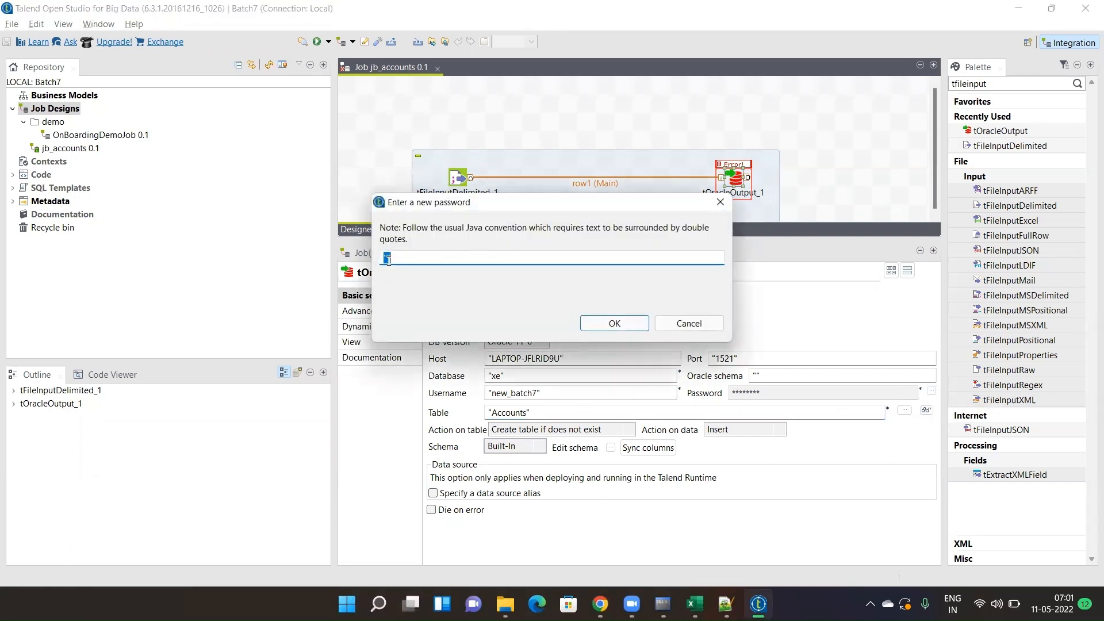
{"action": "type", "text": "batch"}
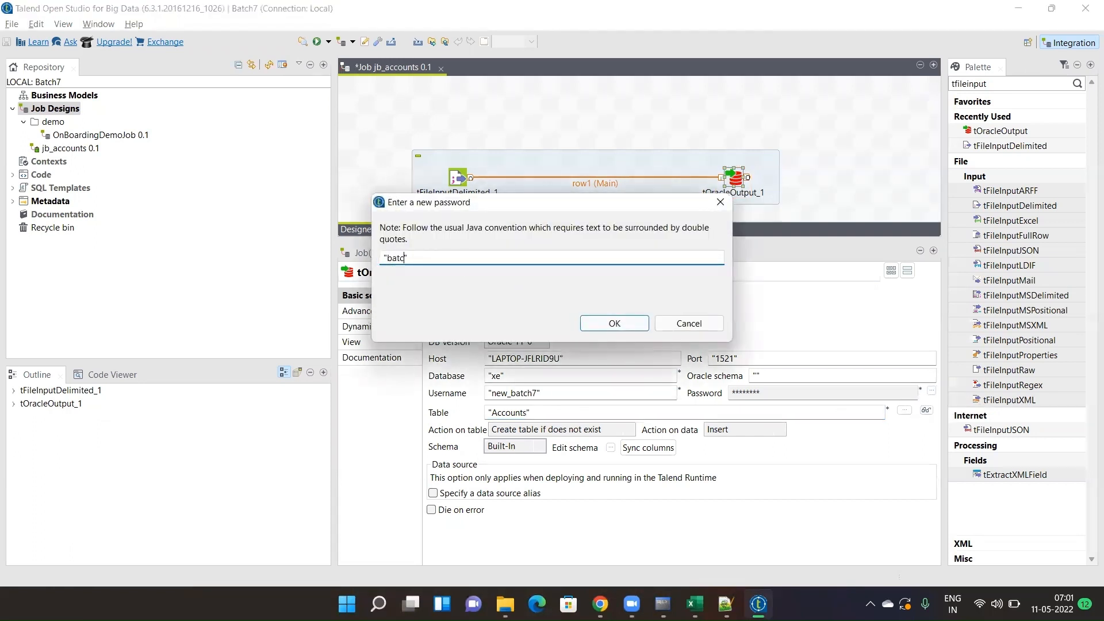
{"action": "type", "text": "7"}
{"action": "left_click", "coordinate": [631, 325]}
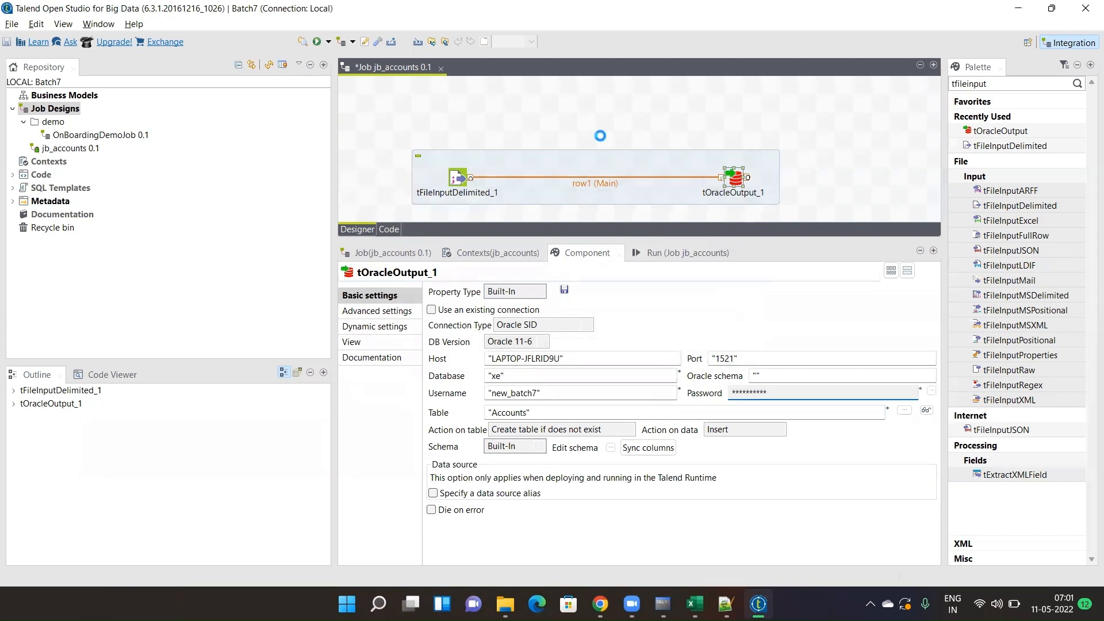
{"action": "key", "text": "ctrl+s"}
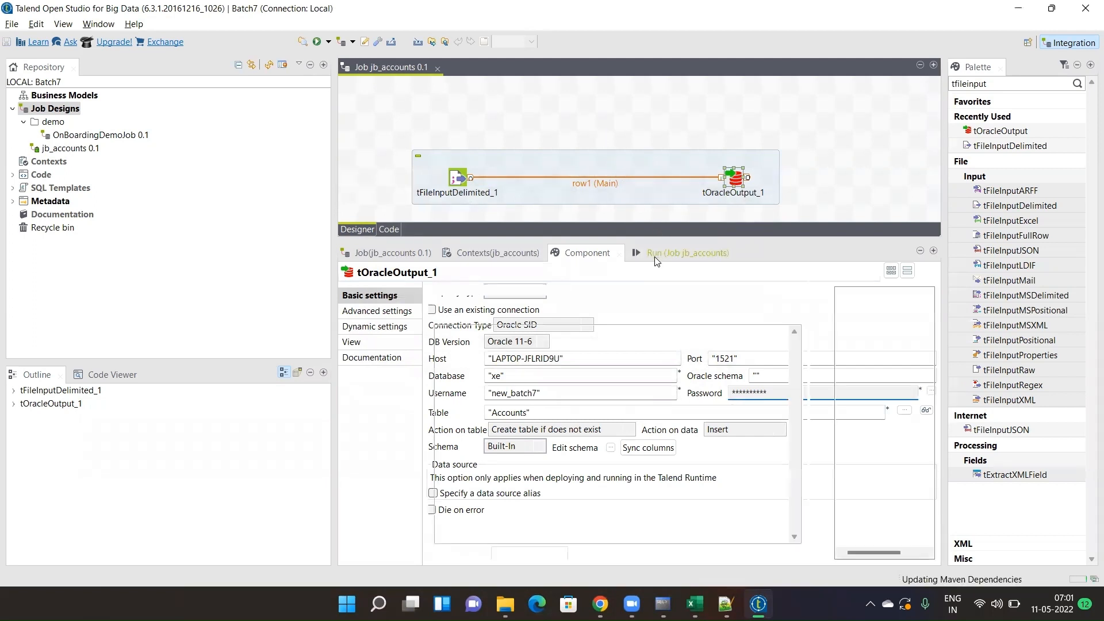
- Rerun jb_accounts, verify 676 rows loaded with exit code 0, then bring up Excel's Accounts workbook
{"action": "left_click", "coordinate": [655, 256]}
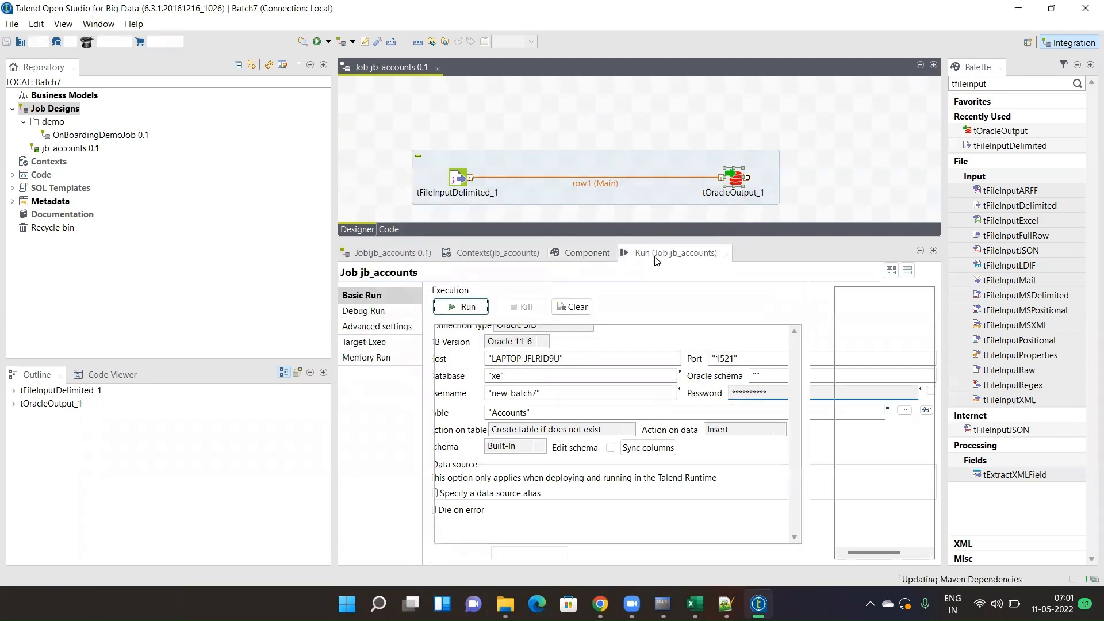
{"action": "left_click", "coordinate": [467, 307]}
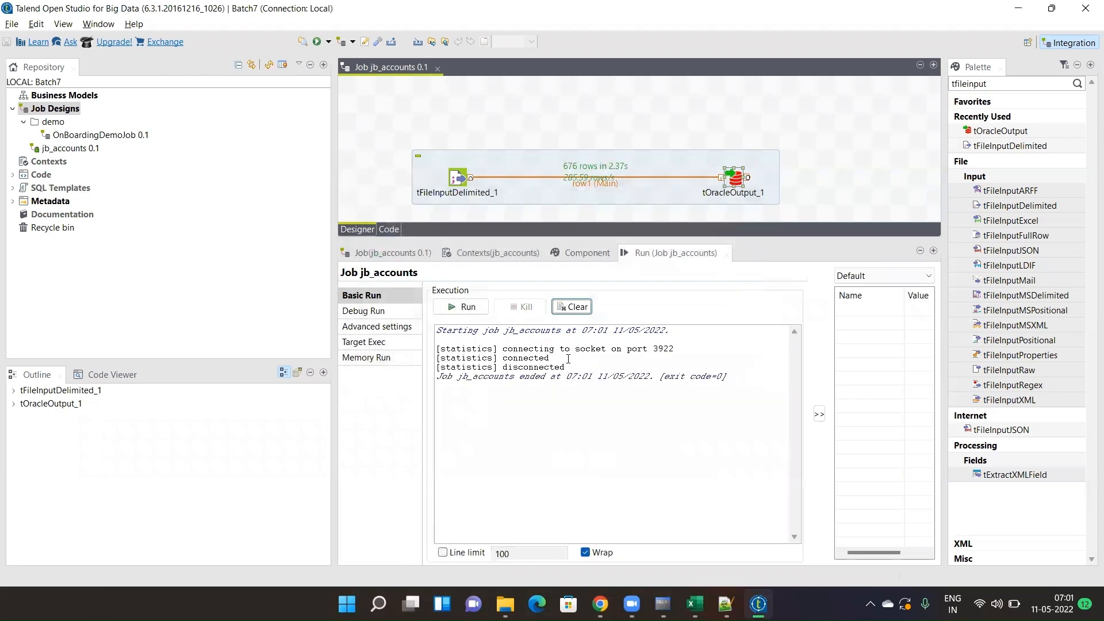
{"action": "left_click_drag", "start_coordinate": [556, 357], "coordinate": [518, 358]}
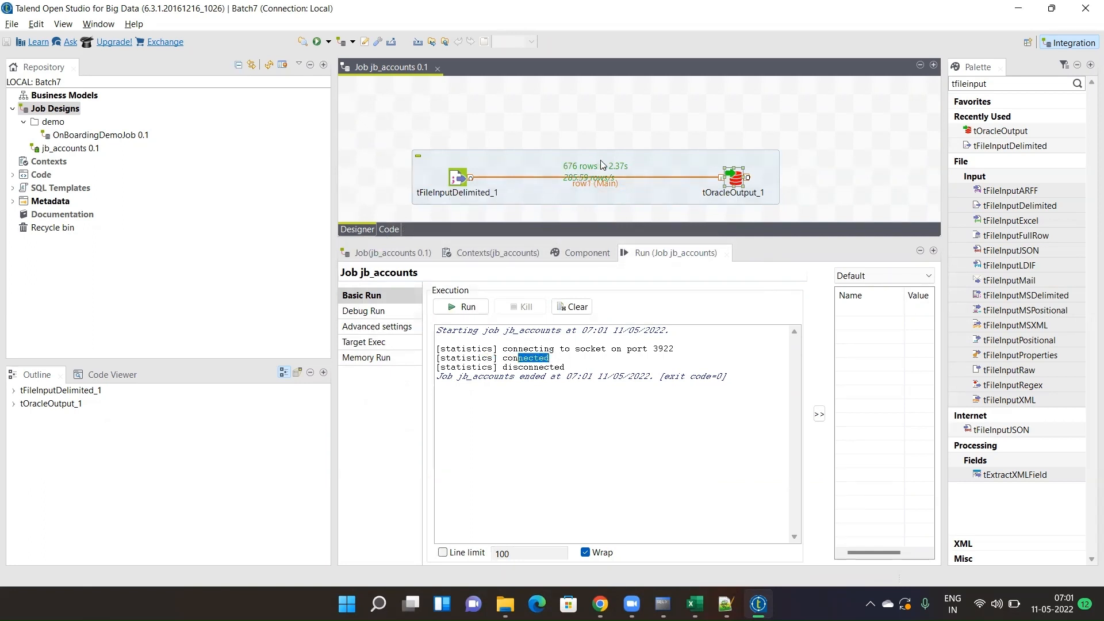
{"action": "left_click", "coordinate": [694, 604]}
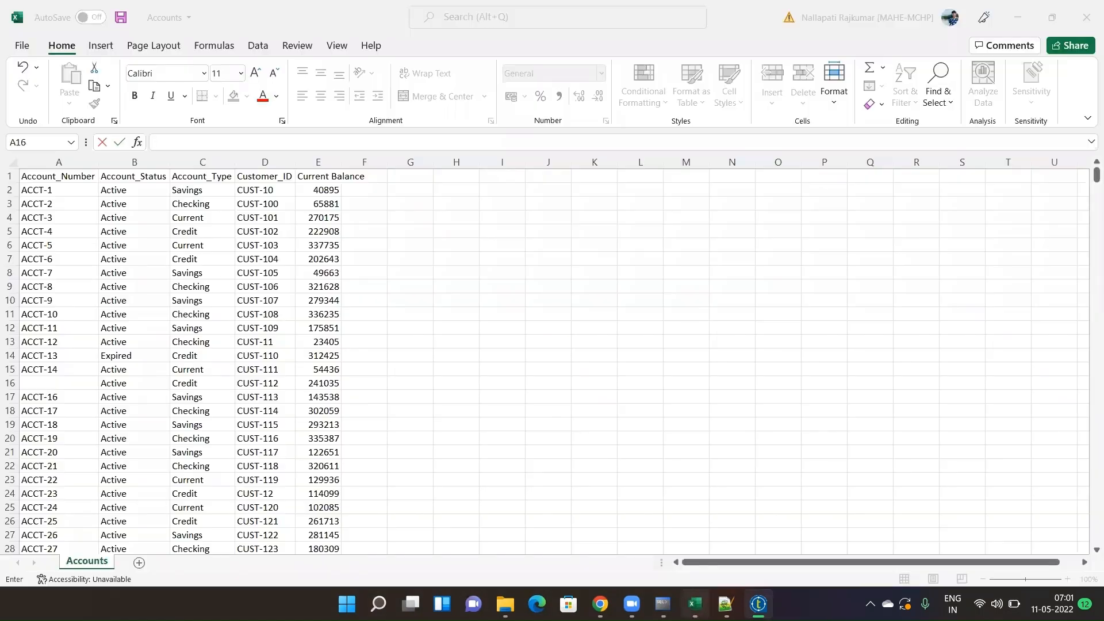
- Select column A to confirm Count: 676 in Excel's status bar, then return to Talend
{"action": "left_click", "coordinate": [58, 162]}
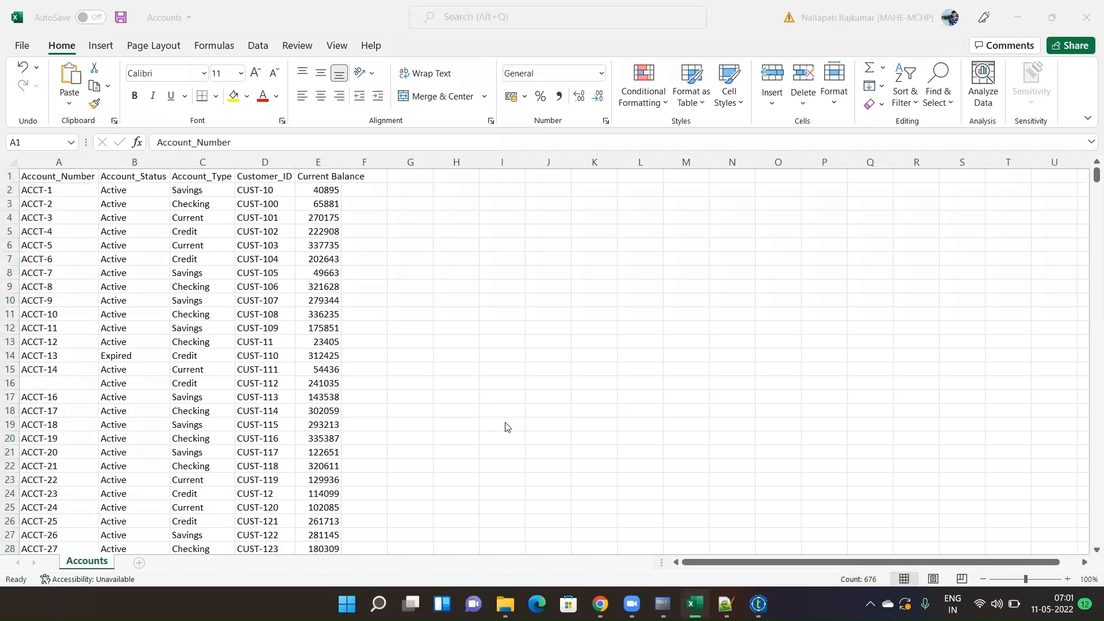
{"action": "key", "text": "alt+Tab"}
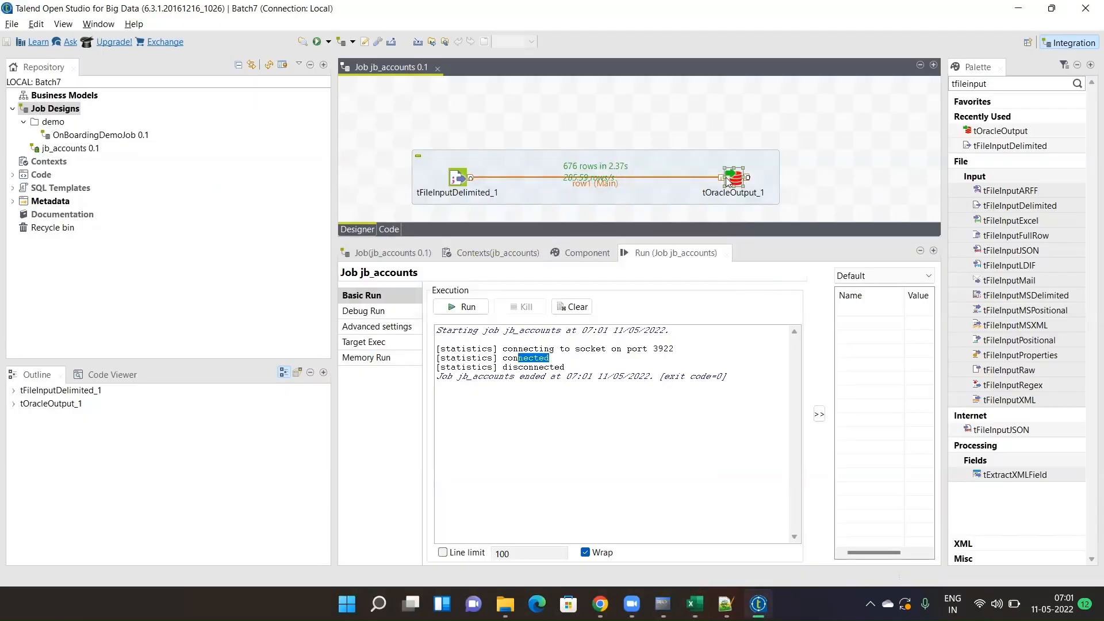